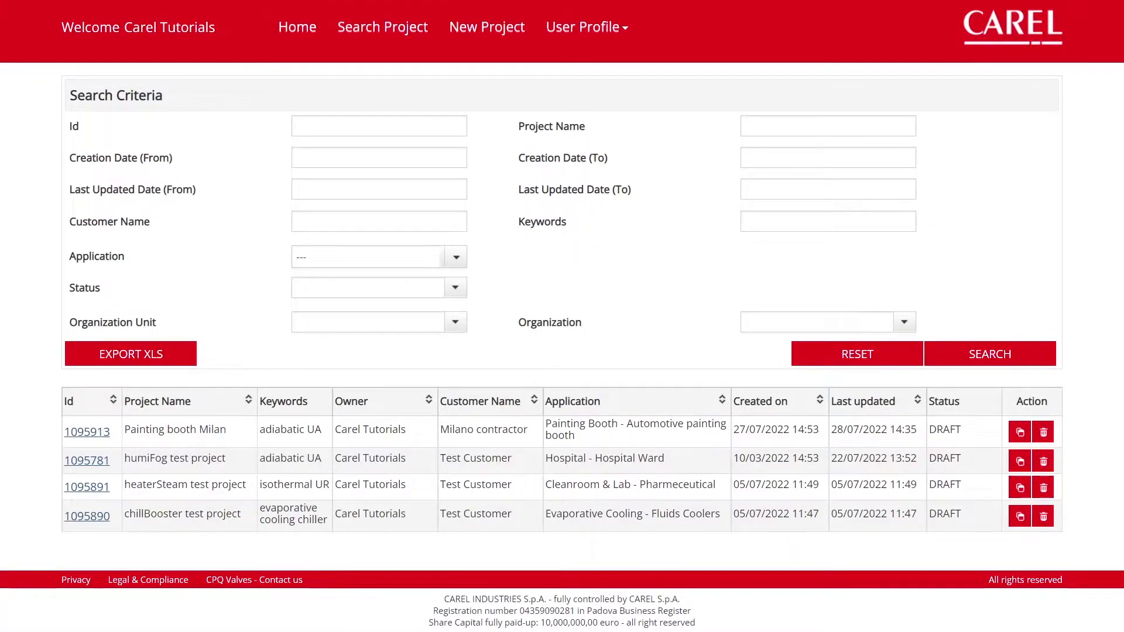
- Start a new project named "humiFog for hospital ward - Padova" with the keyword "adiabatic UA"
left_click(495, 43)
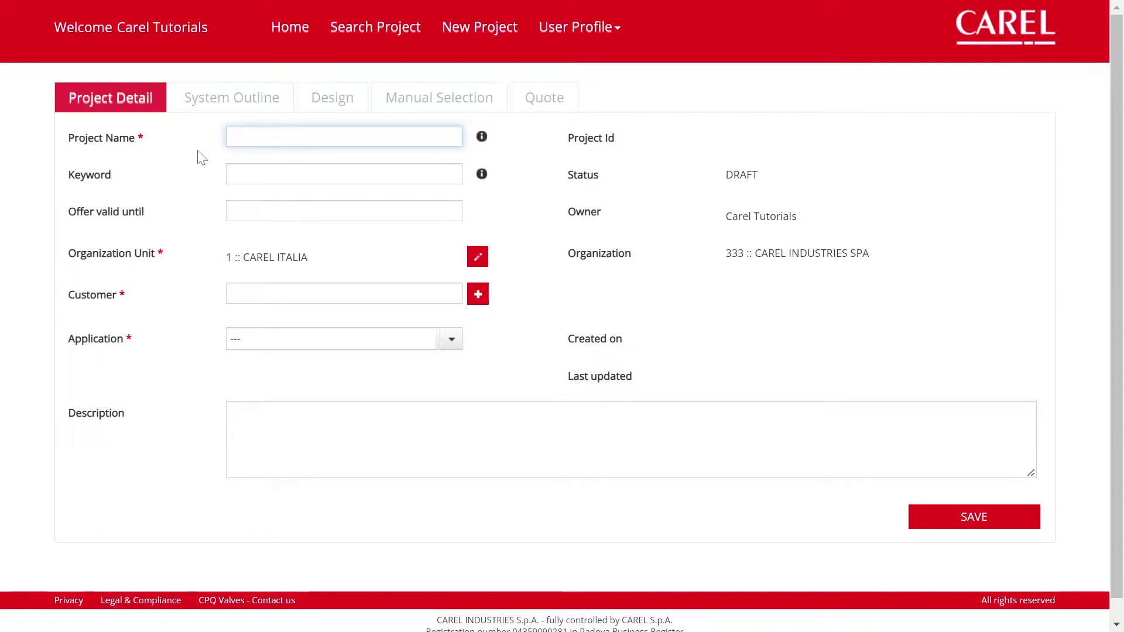
type("humiFog for hospital ward - Padova")
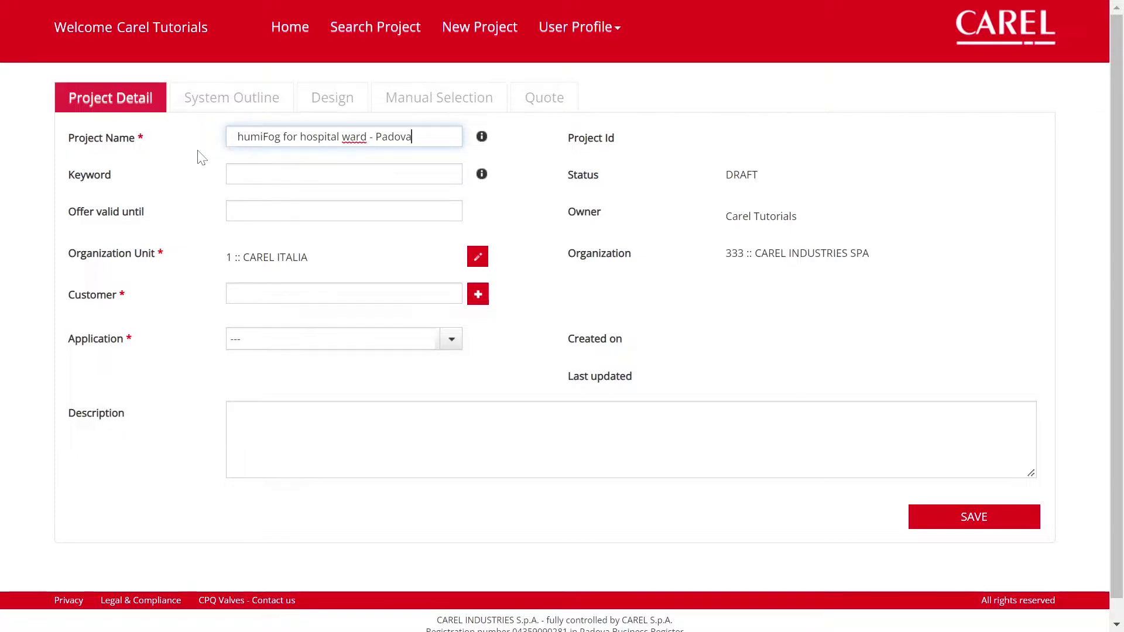
key("Tab")
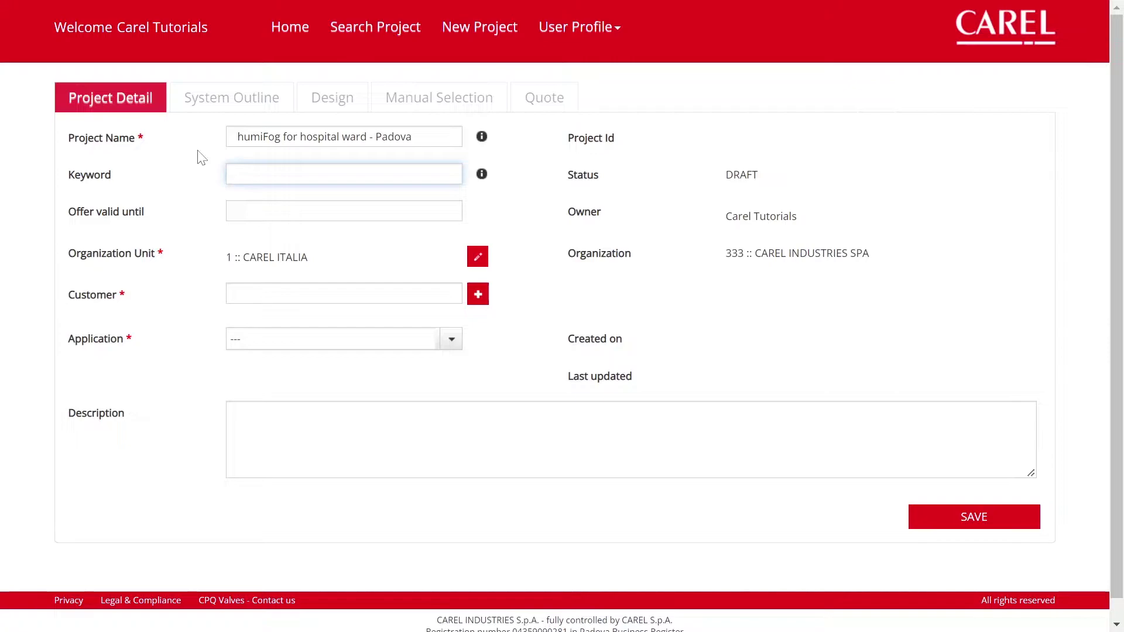
type("adiabat")
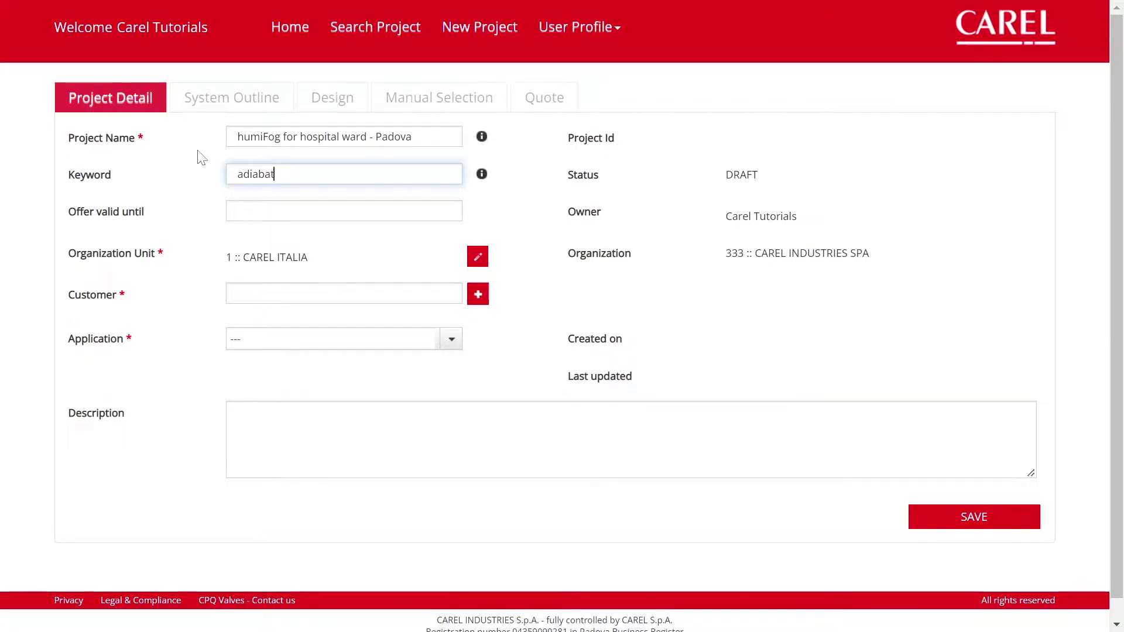
type("ic UA")
- Assign the existing prospect "Padova contractor" as the project's customer
left_click(243, 289)
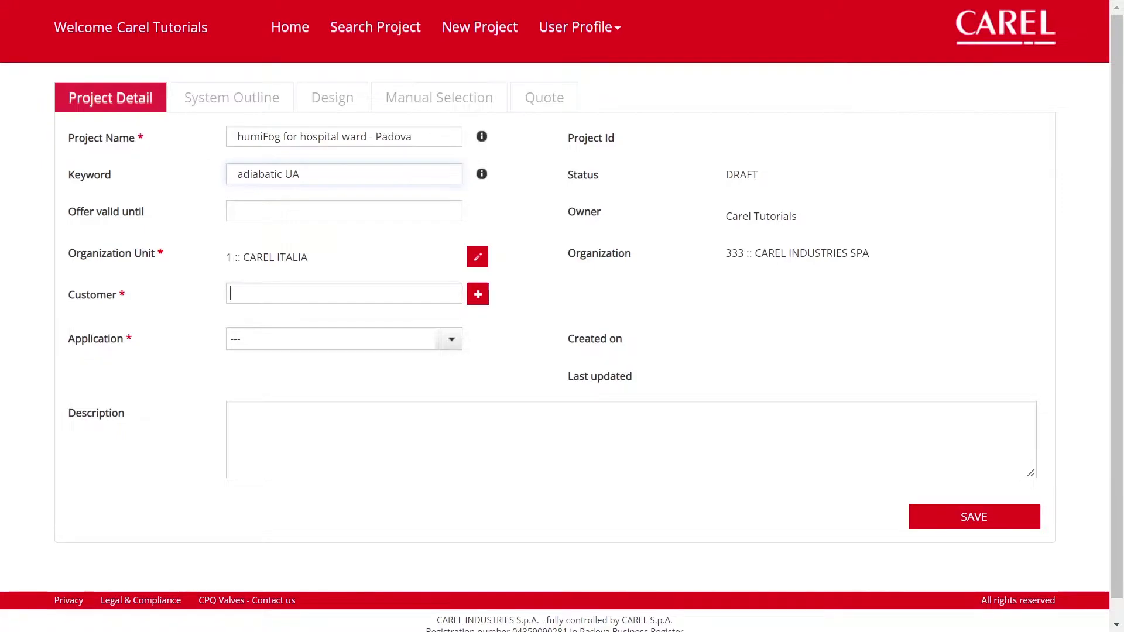
type("pado")
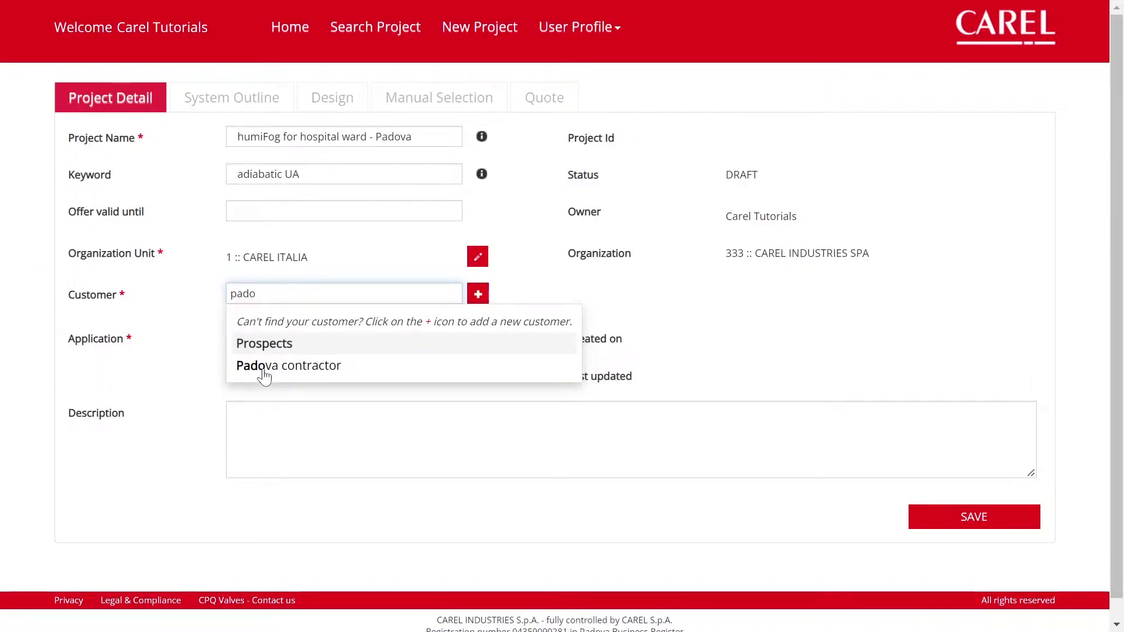
left_click(265, 369)
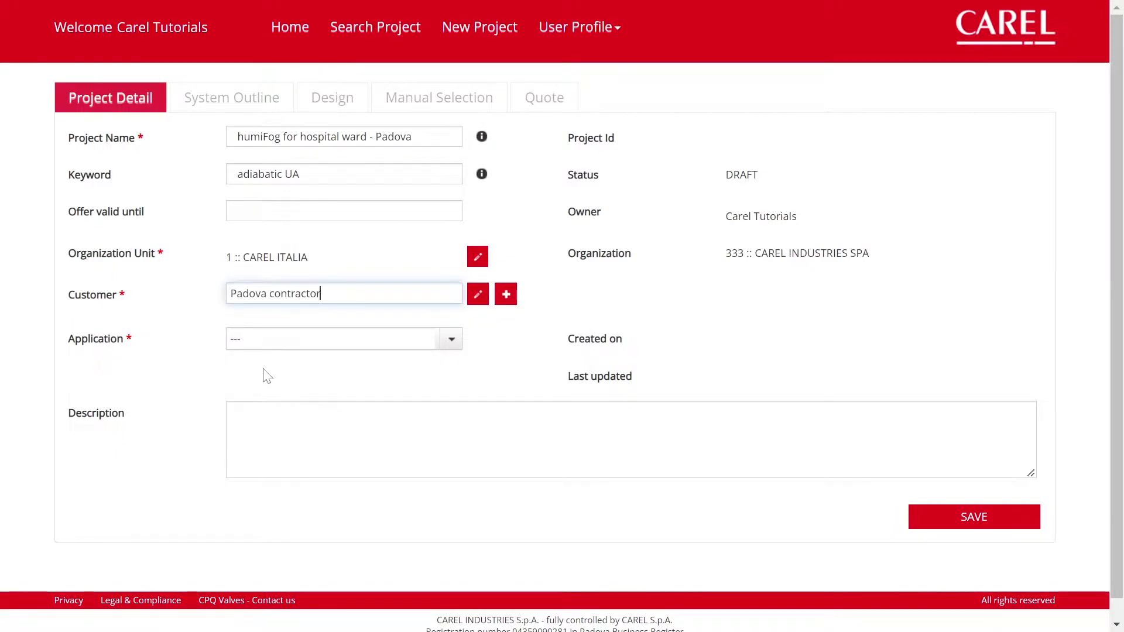
- Set the project's application to Hospital with the sub-application Hospital Ward
left_click(279, 345)
scroll(294, 410, "down", 1)
scroll(294, 410, "down", 1)
left_click(278, 470)
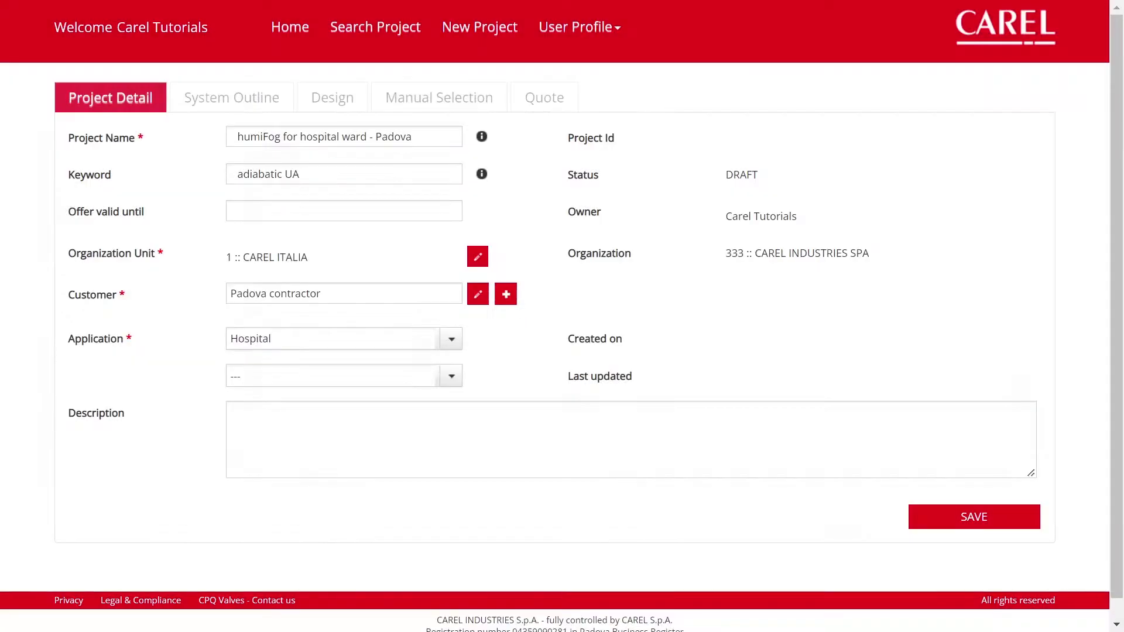
left_click(288, 379)
left_click(293, 433)
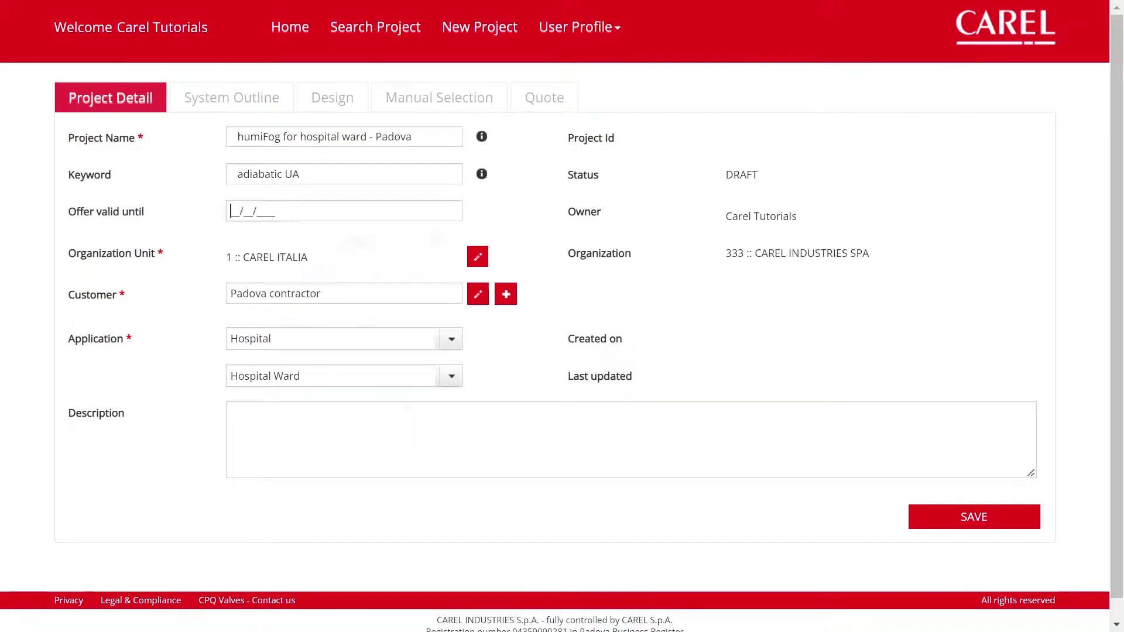
- Set the offer's validity end date to 01/06/2023
left_click(252, 212)
type("01/")
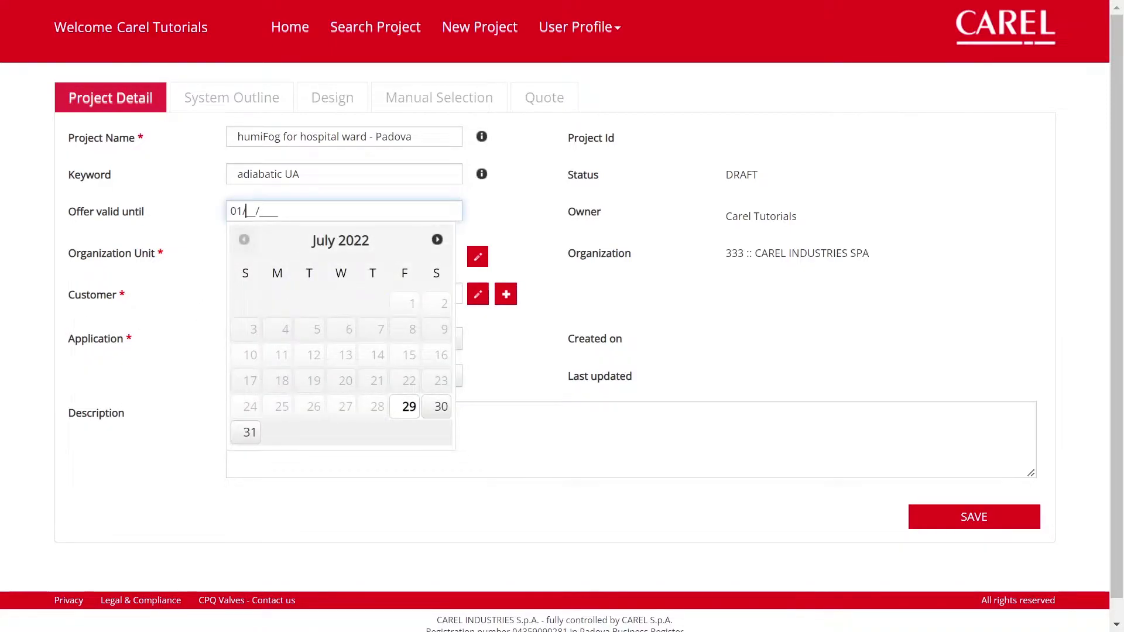
type("06/2023")
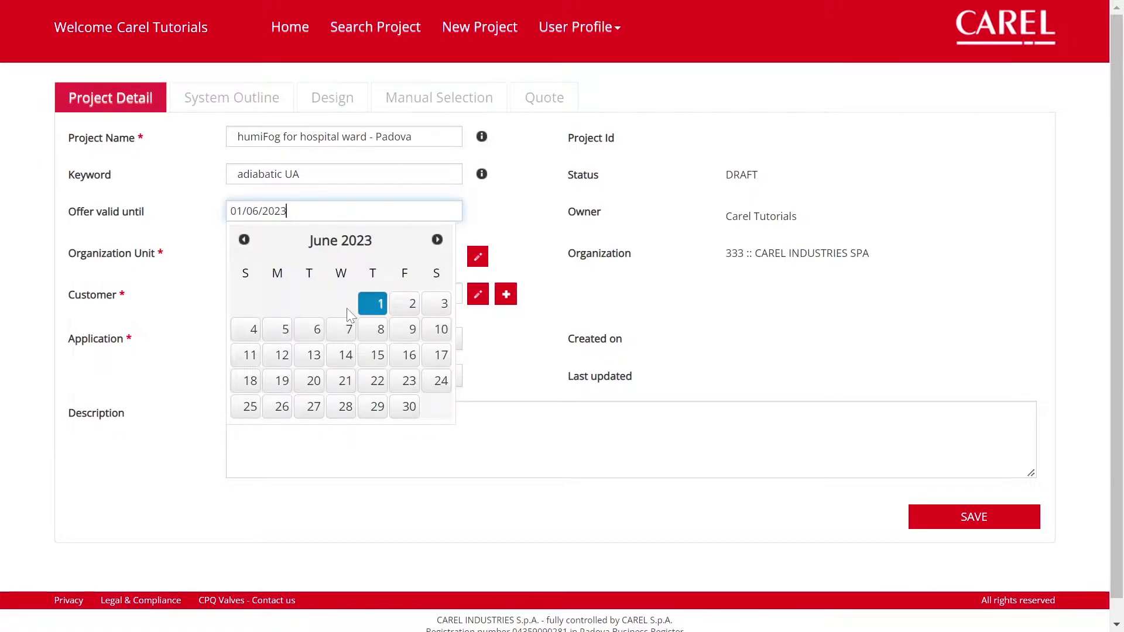
left_click(370, 306)
- Leave the description empty, save the project details and proceed to the system outline
left_click(237, 410)
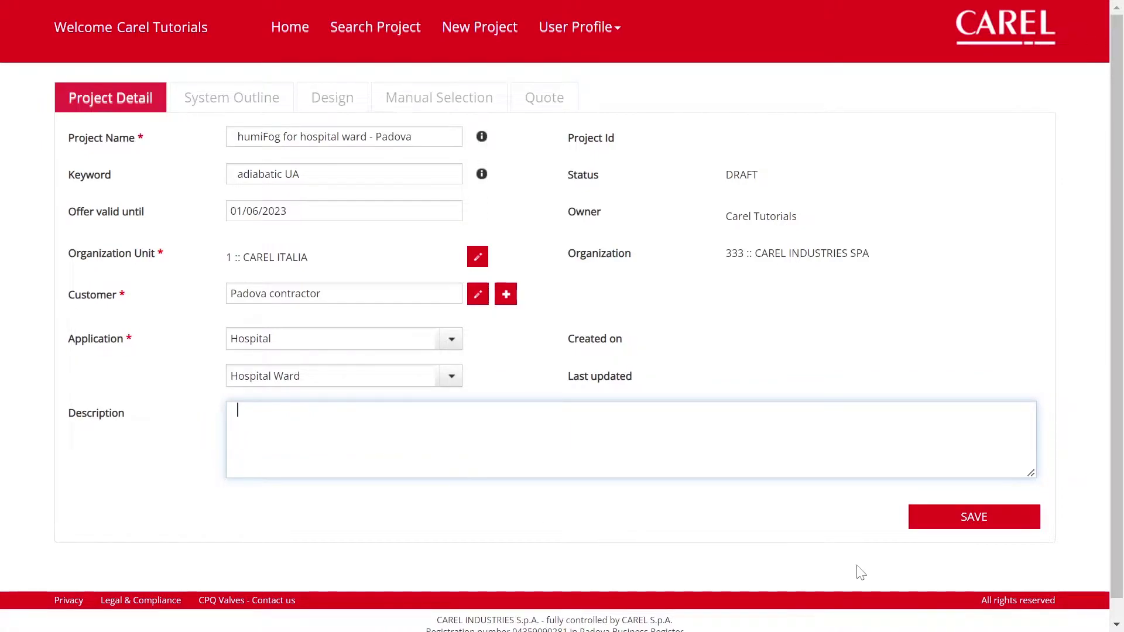
left_click(977, 525)
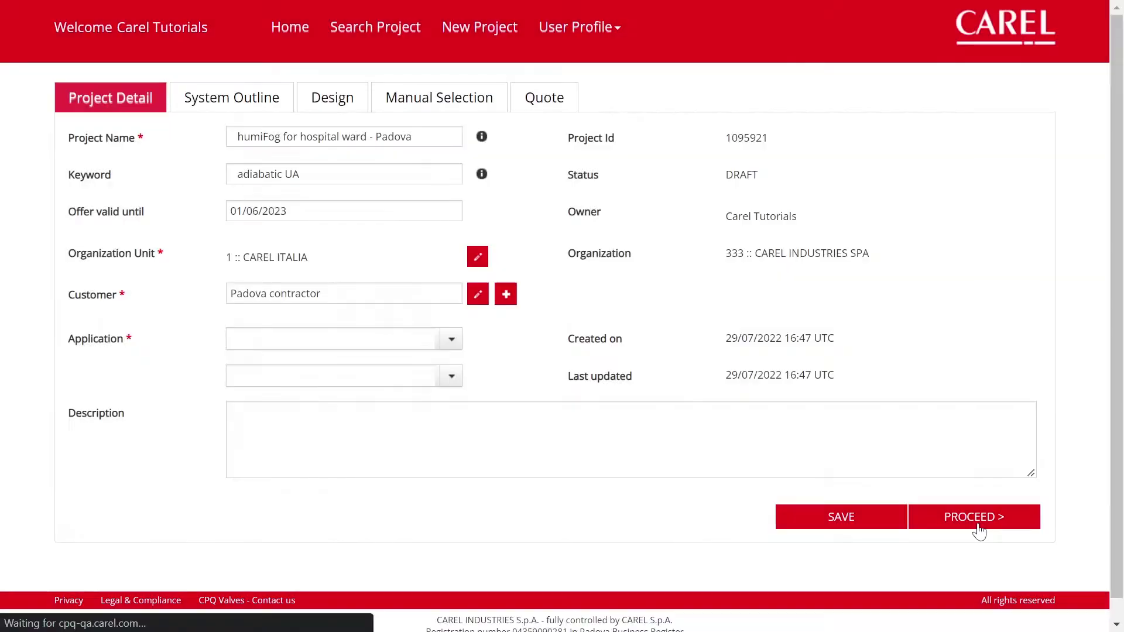
left_click(979, 529)
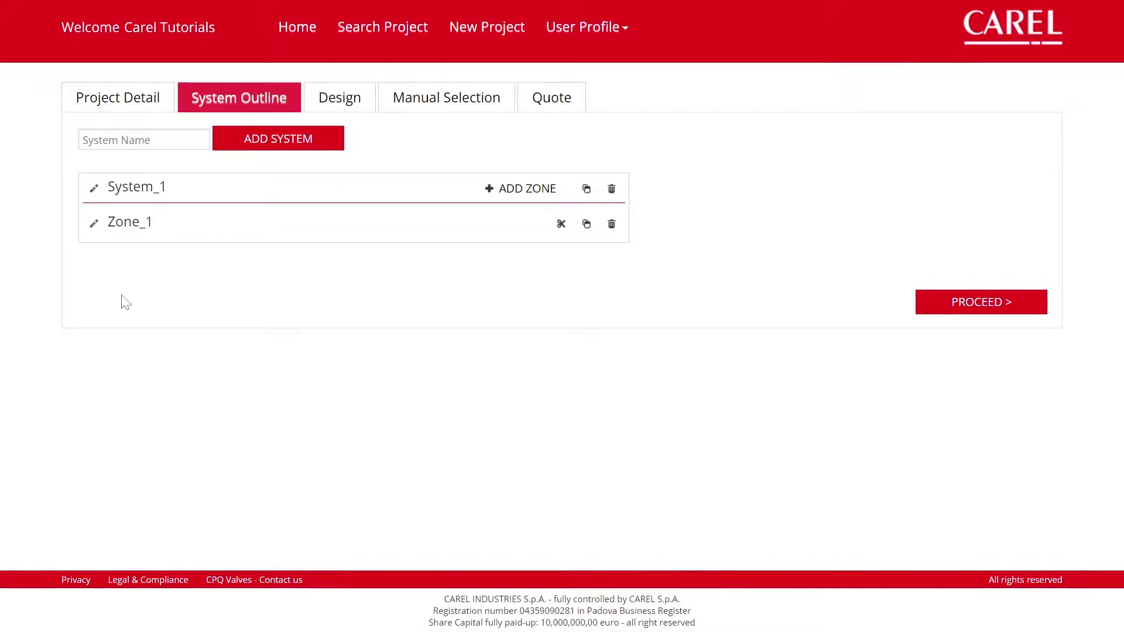
- Rename System_1 as "hospital ward building A"
left_click(150, 188)
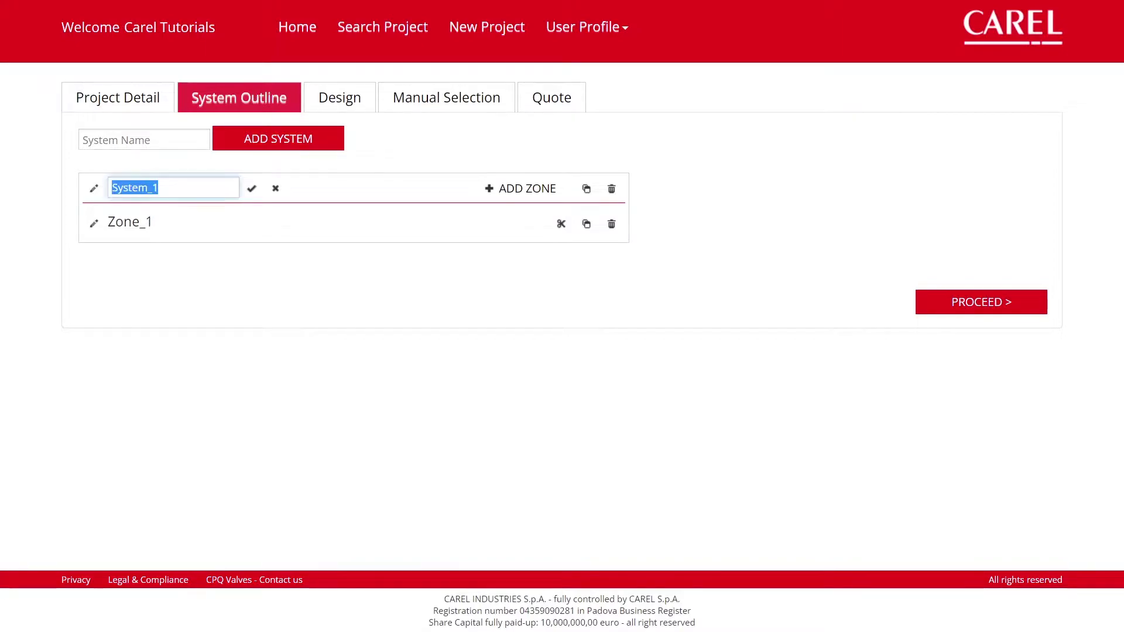
type("hospit")
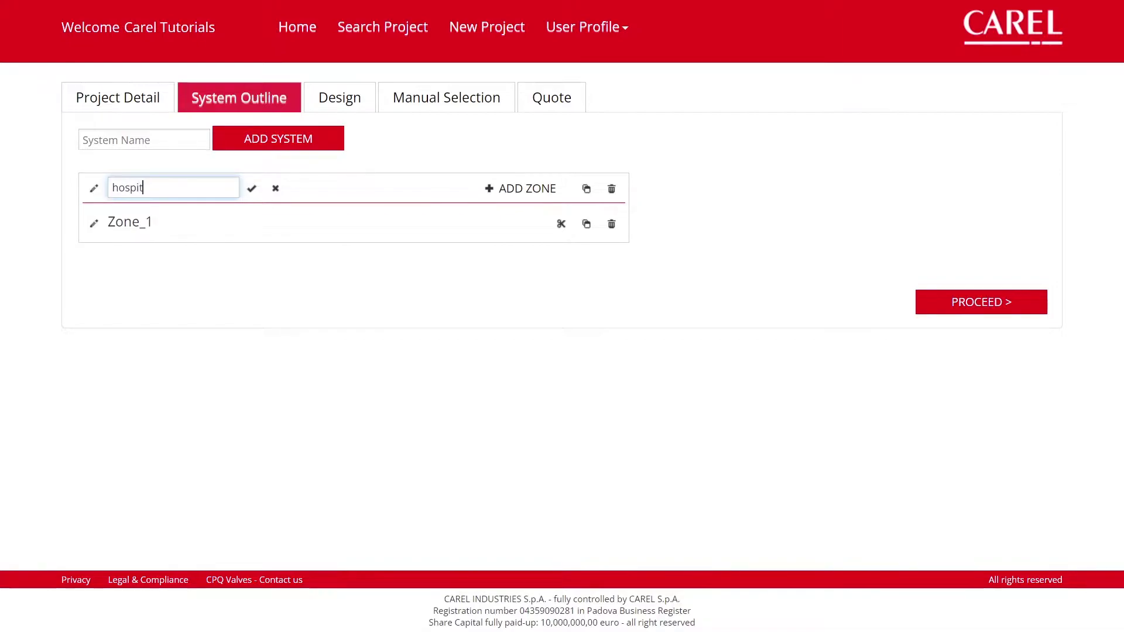
type("al ward building A")
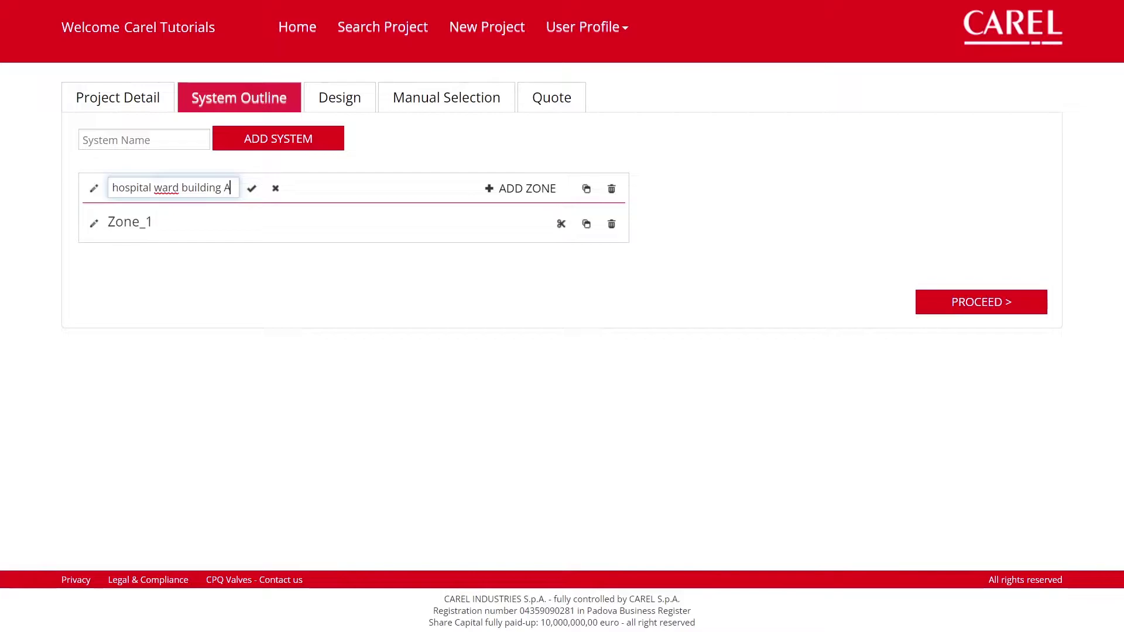
left_click(252, 188)
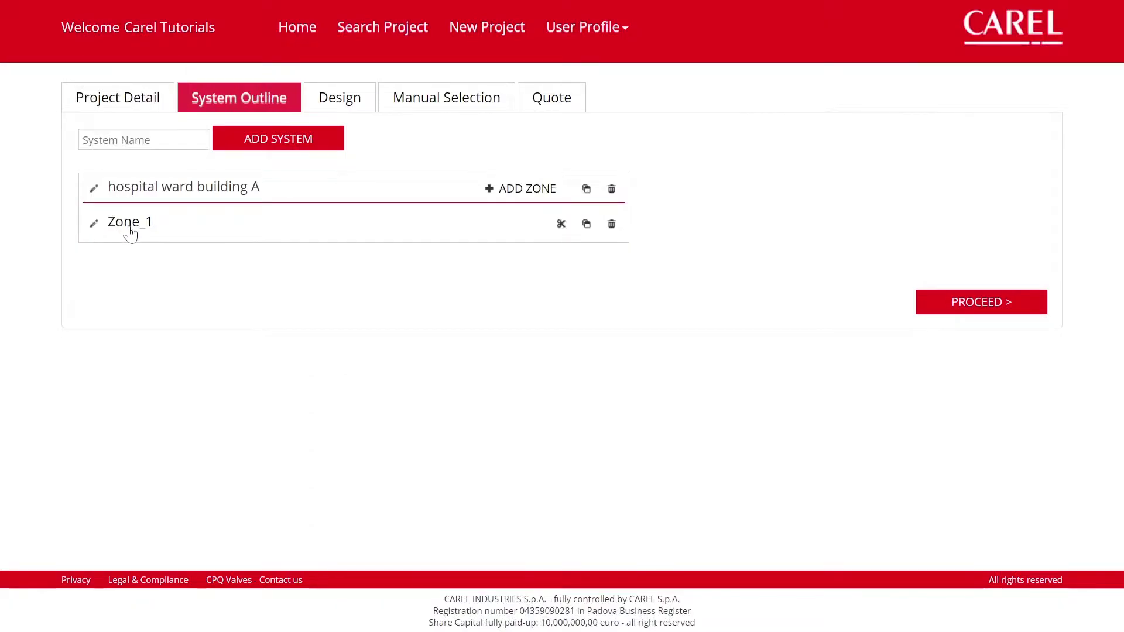
- Rename Zone_1 of the hospital ward building A system as "AHU1"
left_click(128, 223)
type("AHU1")
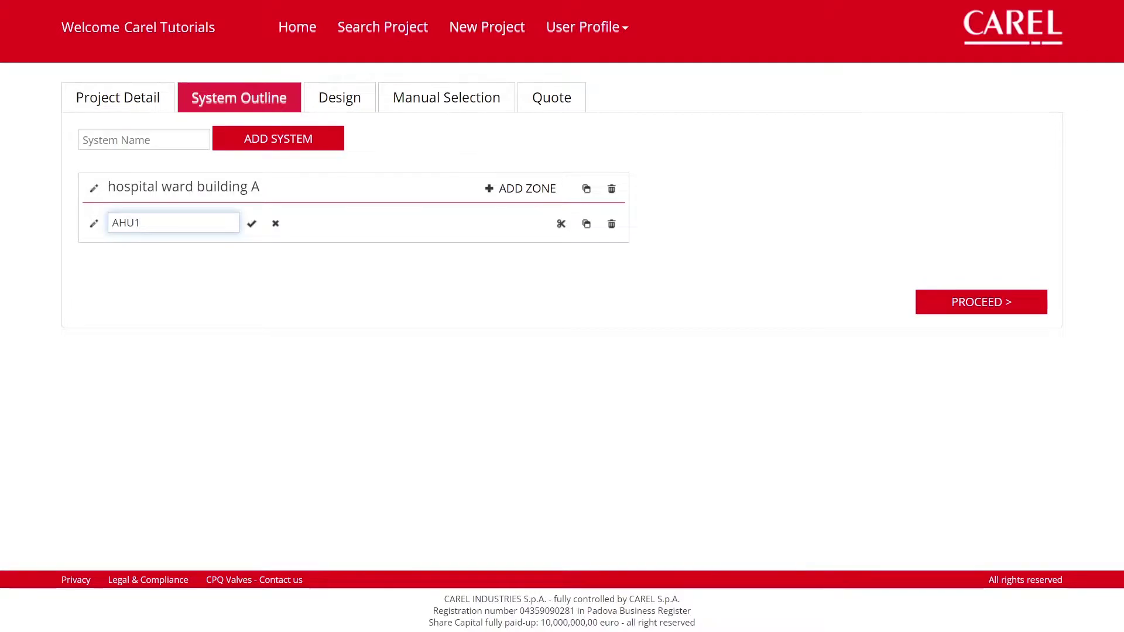
left_click(252, 224)
- Add two more zones named "AHU2" and "AHU3" to the hospital ward building A system
left_click(498, 190)
type("AHU2")
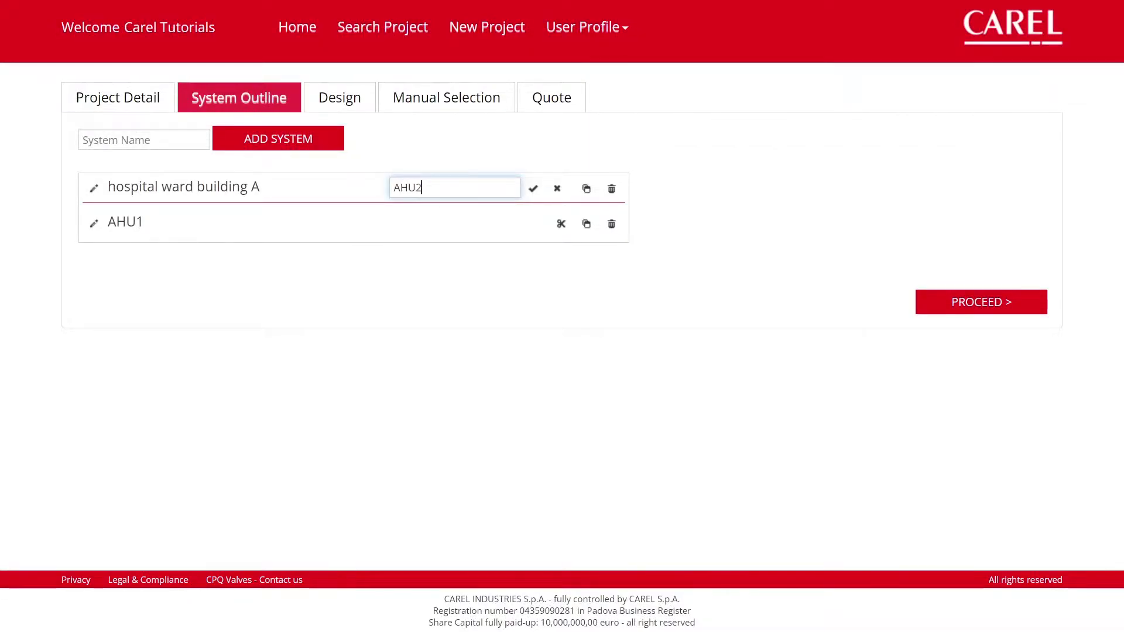
left_click(533, 189)
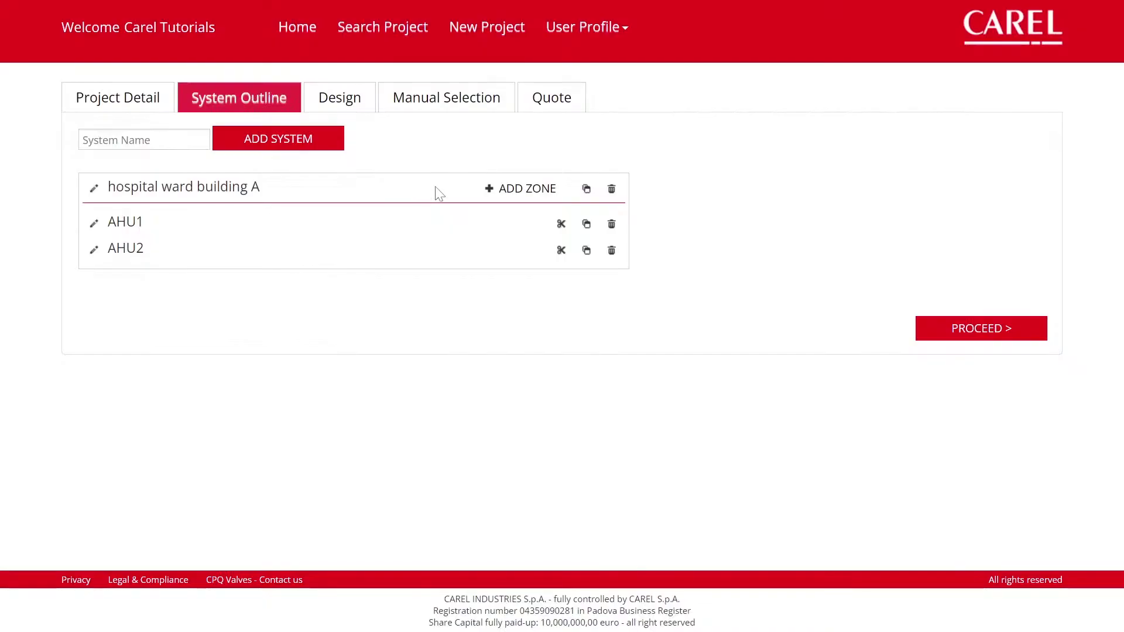
left_click(499, 194)
type("AHU3")
left_click(531, 190)
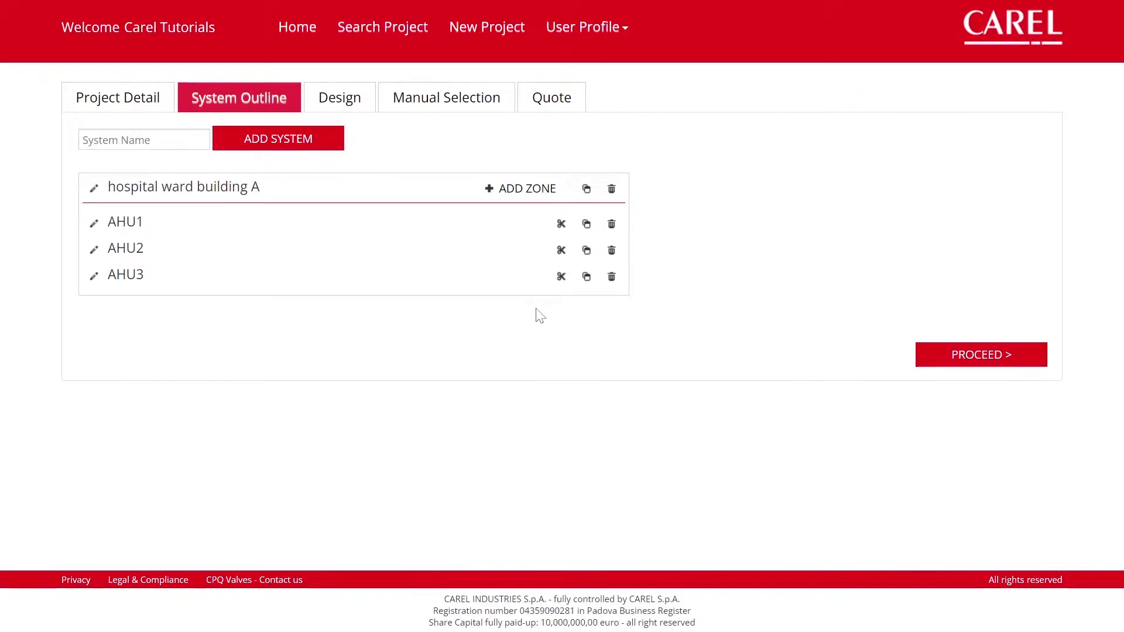
- Proceed to the design stage and select hospital ward building A as the system
left_click(919, 366)
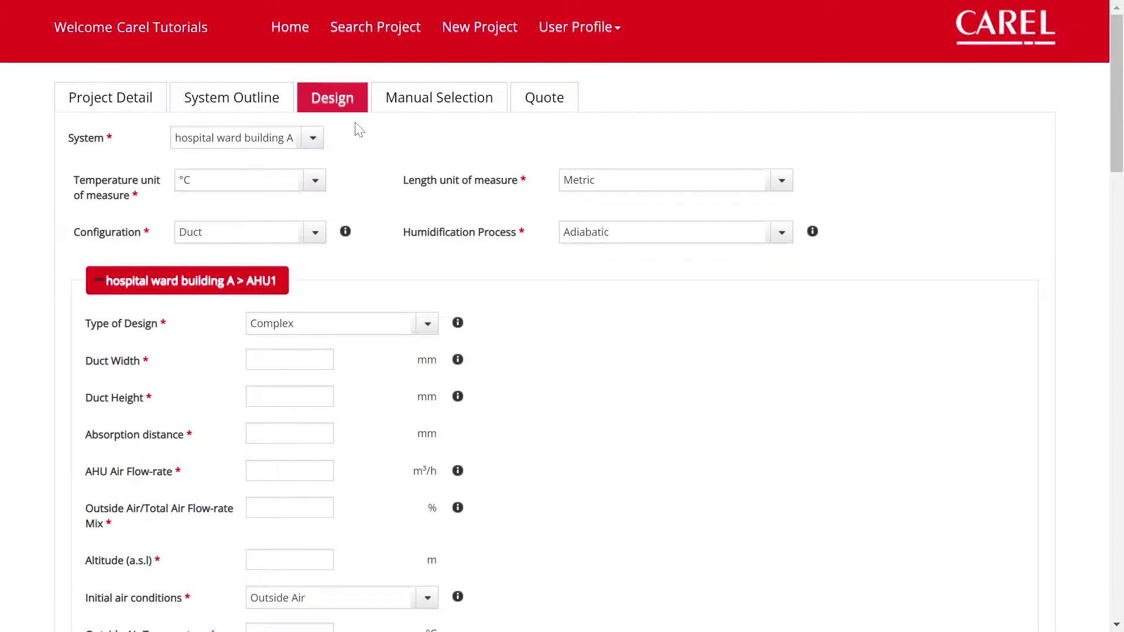
left_click(313, 140)
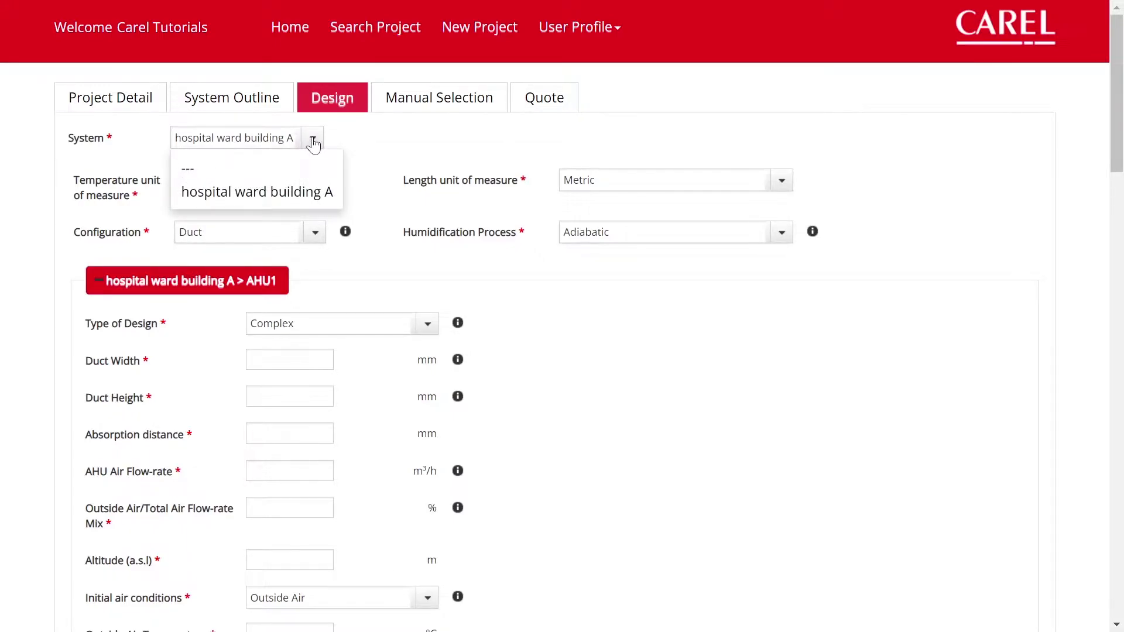
left_click(312, 195)
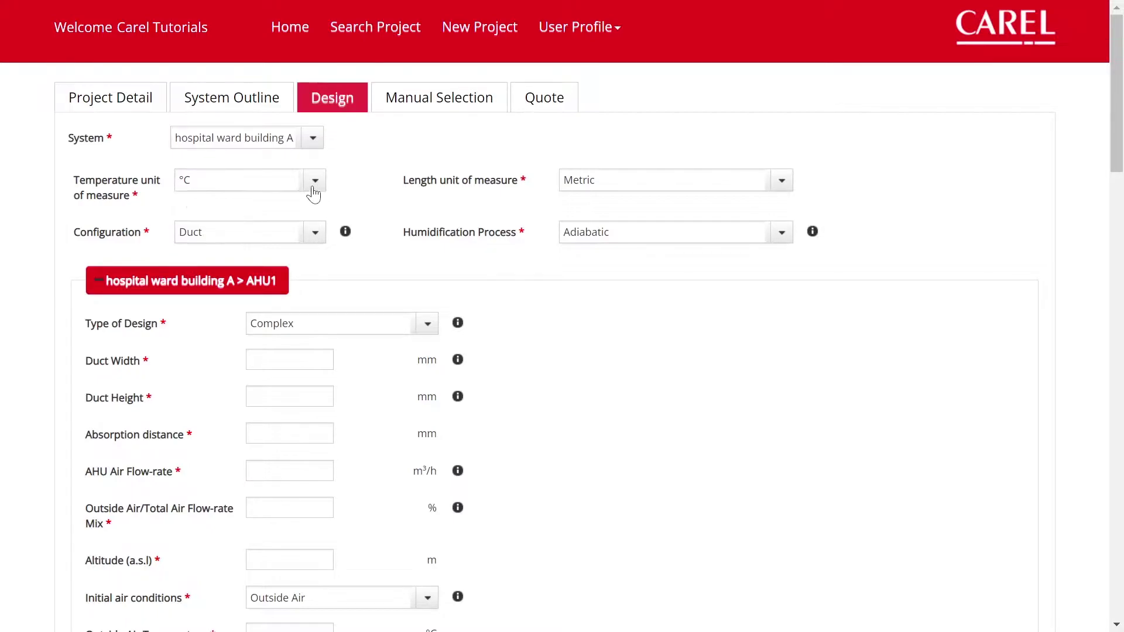
- Review the available temperature and length units of measure for the system
left_click(314, 186)
left_click(313, 188)
left_click(791, 191)
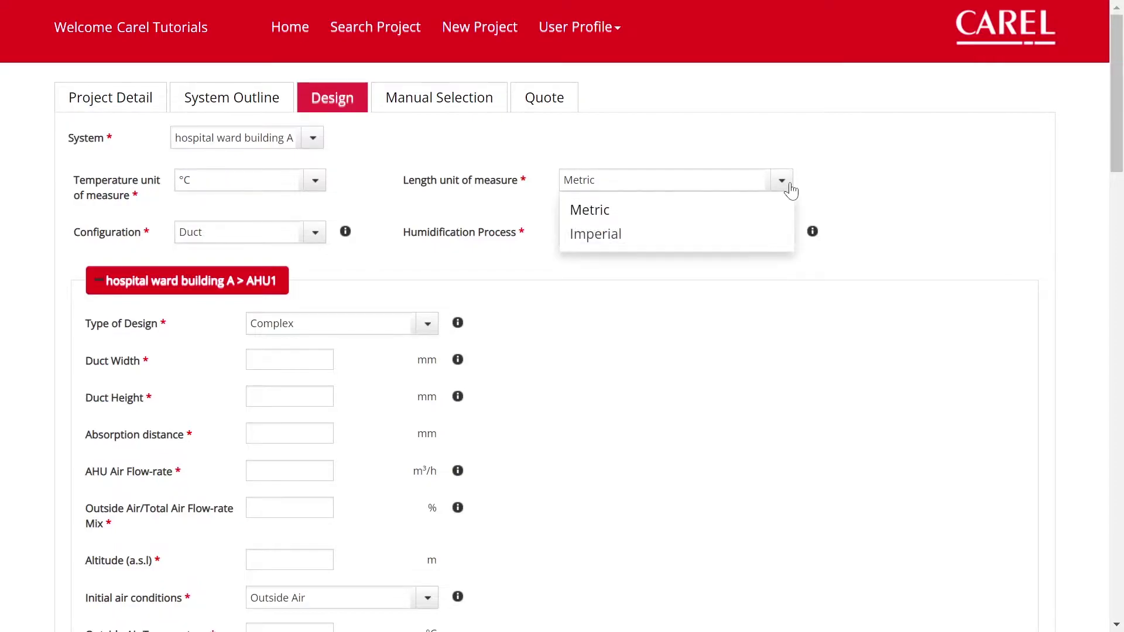
left_click(791, 191)
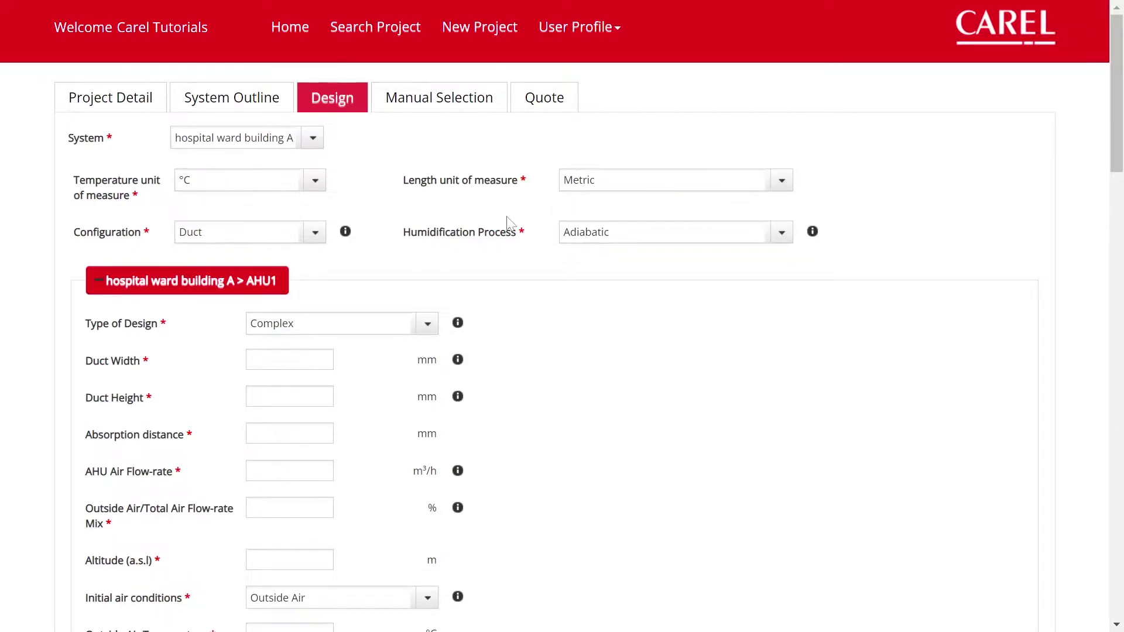
- Choose Duct as the system's configuration and Adiabatic as its humidification process
left_click(309, 239)
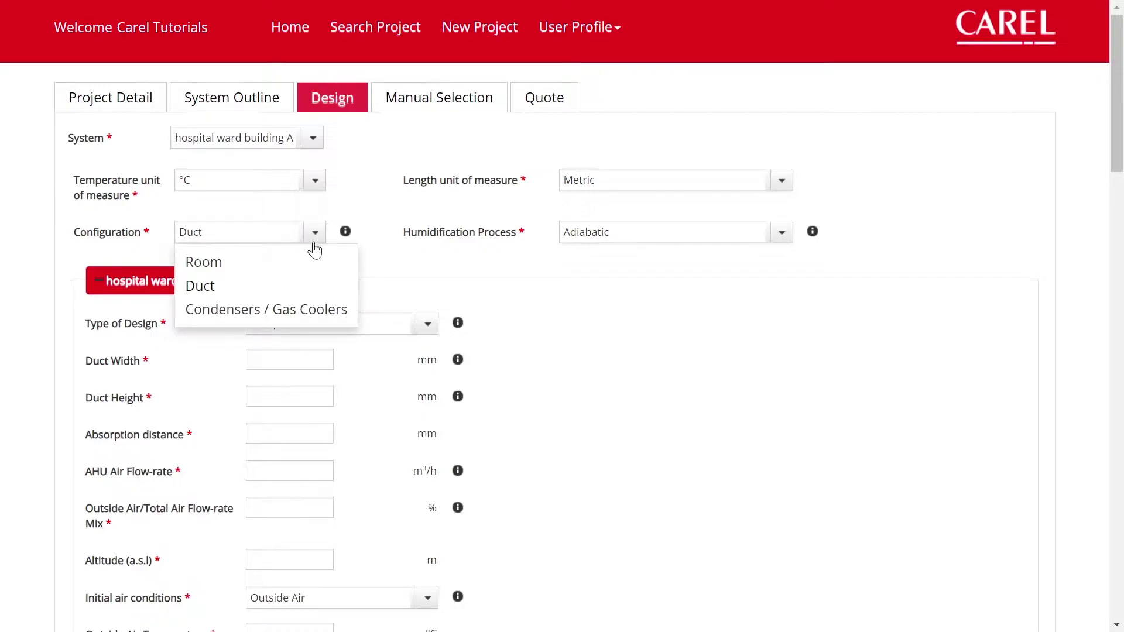
left_click(321, 292)
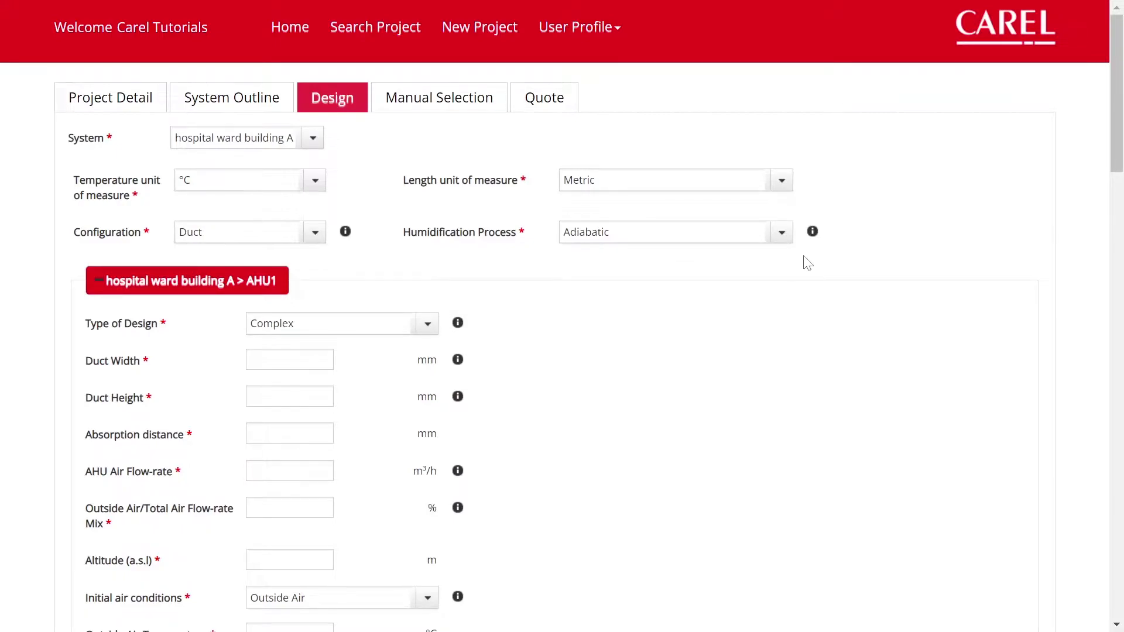
left_click(785, 237)
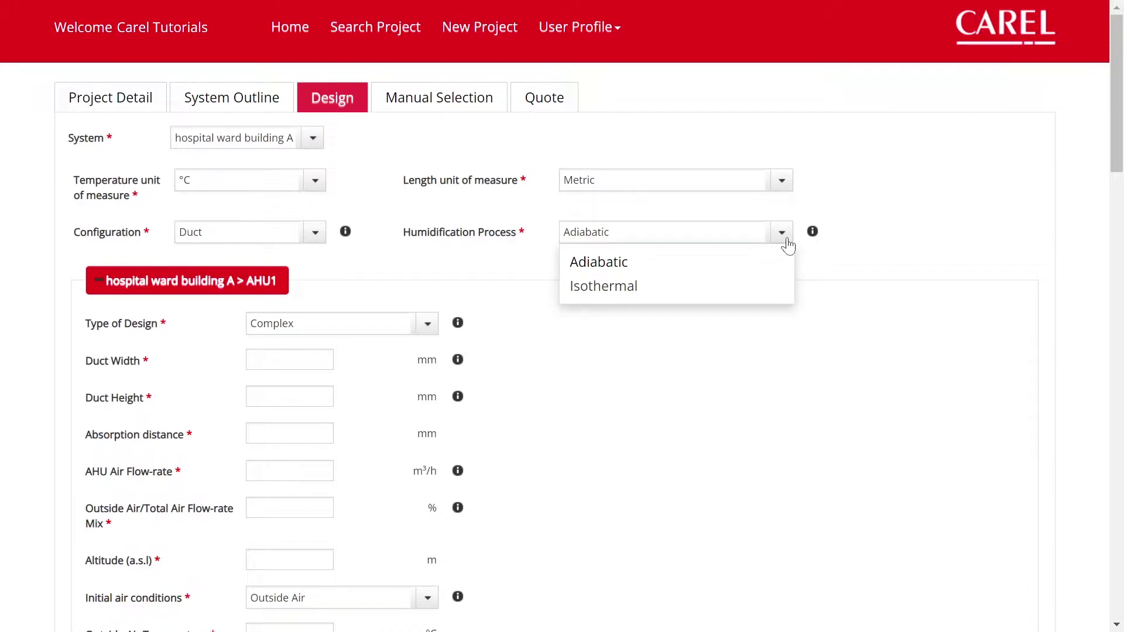
left_click(606, 262)
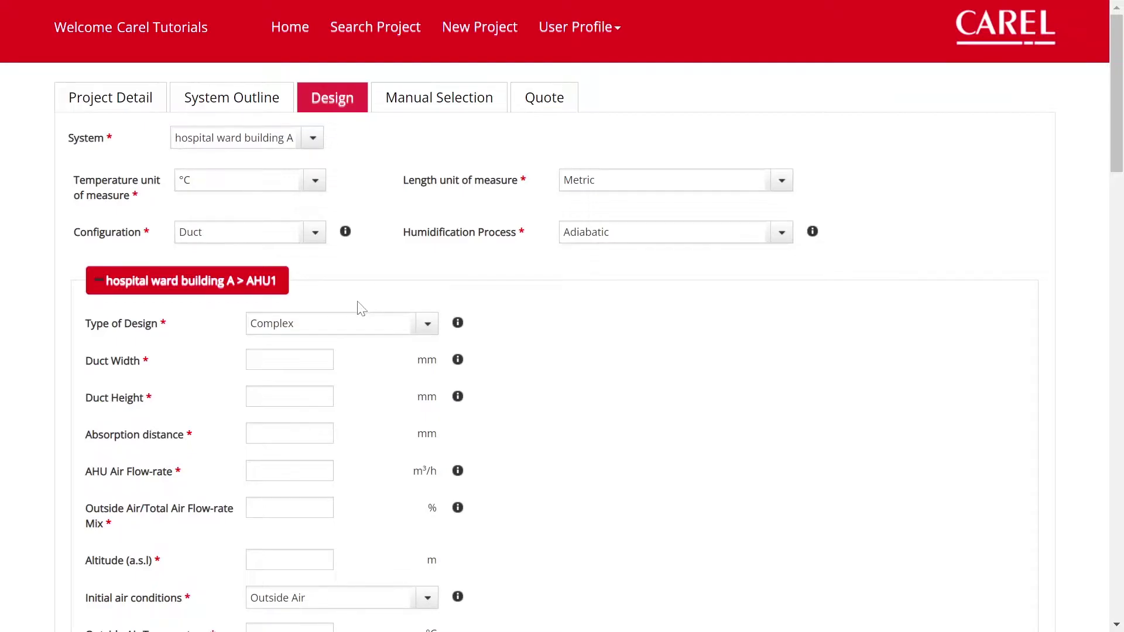
- Set AHU1's duct width to 2000 mm and duct height to 1700 mm
scroll(361, 309, "down", 5)
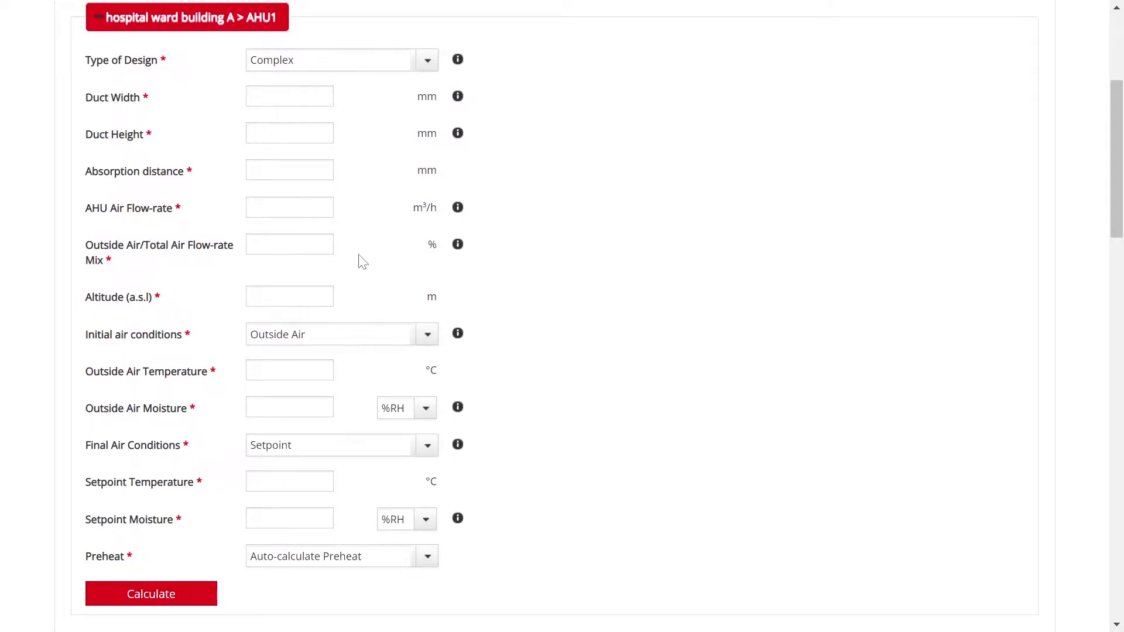
left_click(290, 97)
type("2000")
left_click(290, 133)
type("1700")
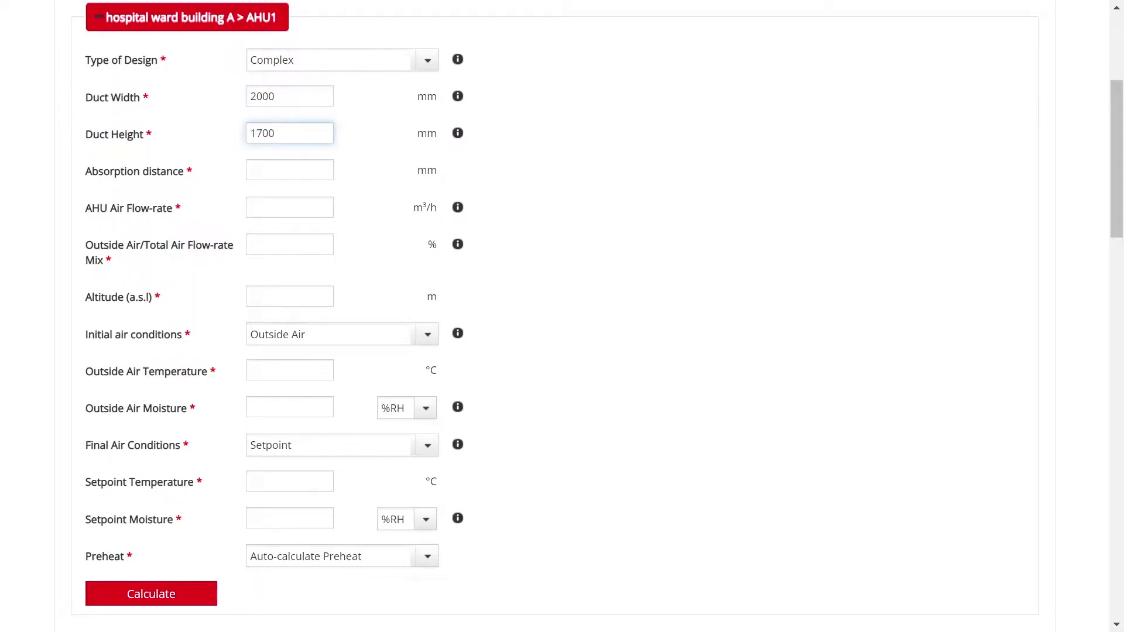
- Set AHU1's absorption distance to 1500 mm and its air flow-rate to 25000 m³/h
left_click(289, 170)
type("1500")
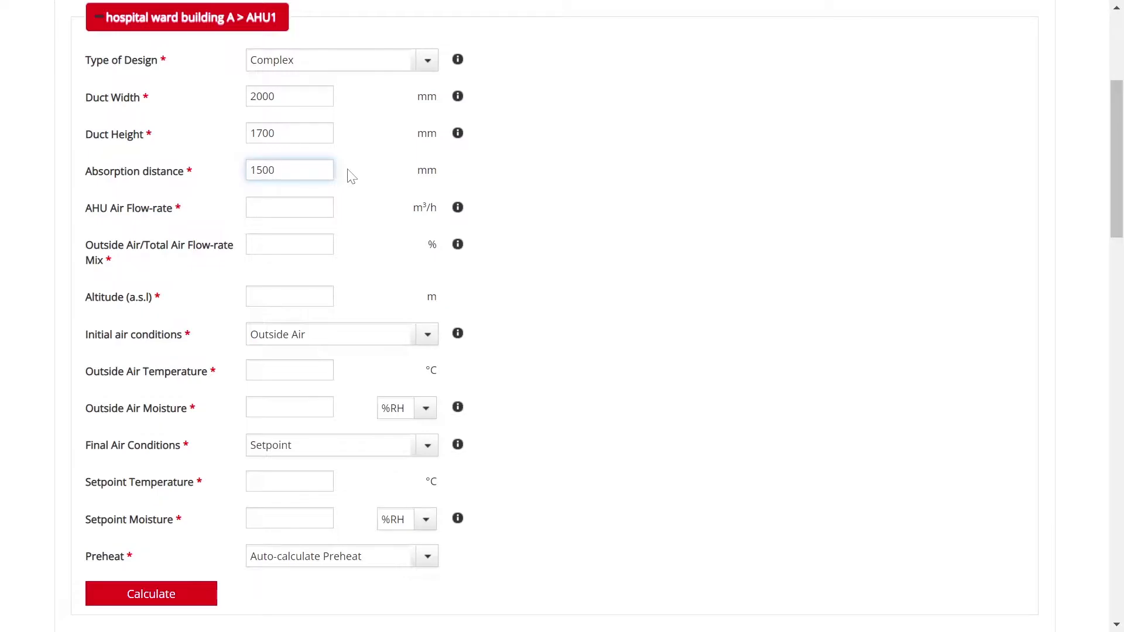
key("Tab")
type("25000")
key("Tab")
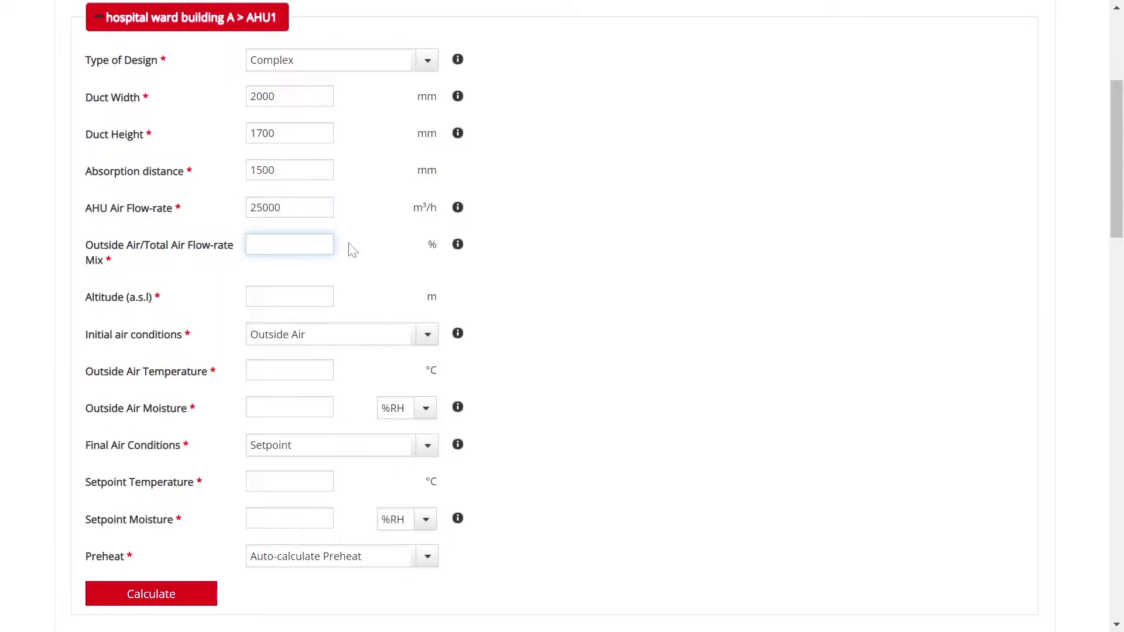
- Set AHU1's outside air/total air flow-rate mix to 75% and its altitude to 100 m
type("75")
key("Tab")
type("100")
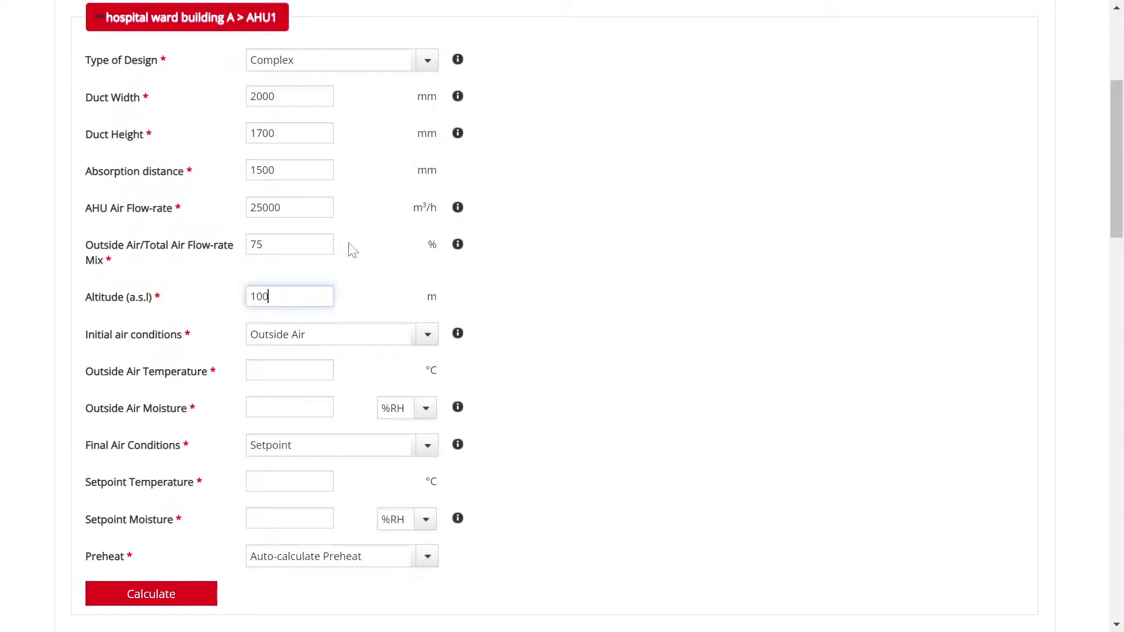
- Set AHU1's outside air temperature to -5 °C and its outside air moisture to 80 %RH
left_click(309, 368)
type("-5")
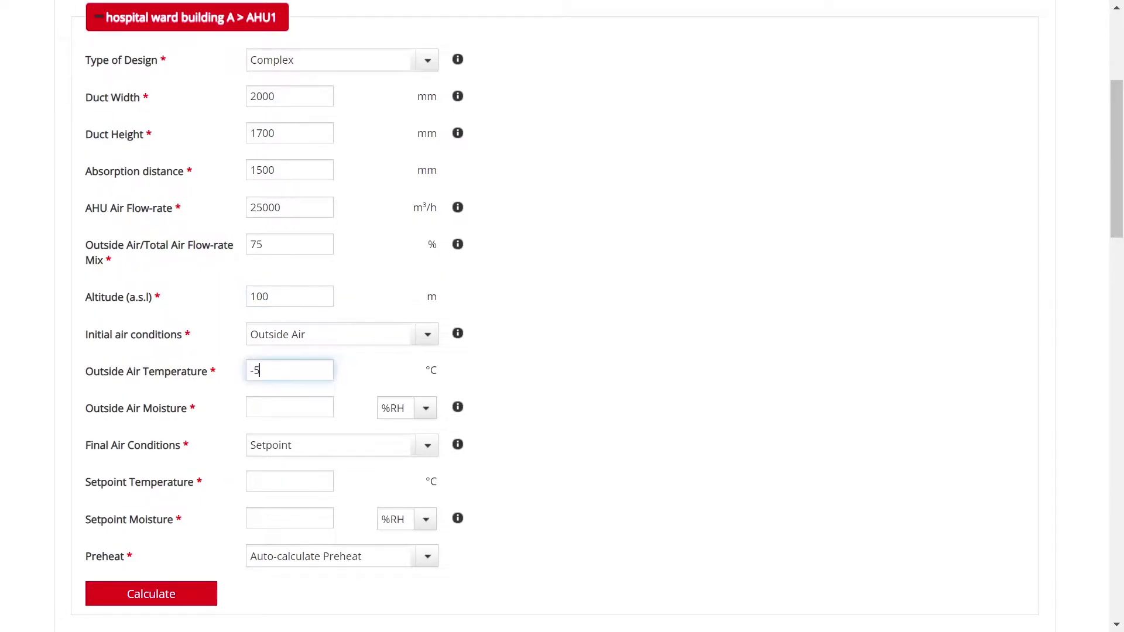
left_click(290, 407)
type("80")
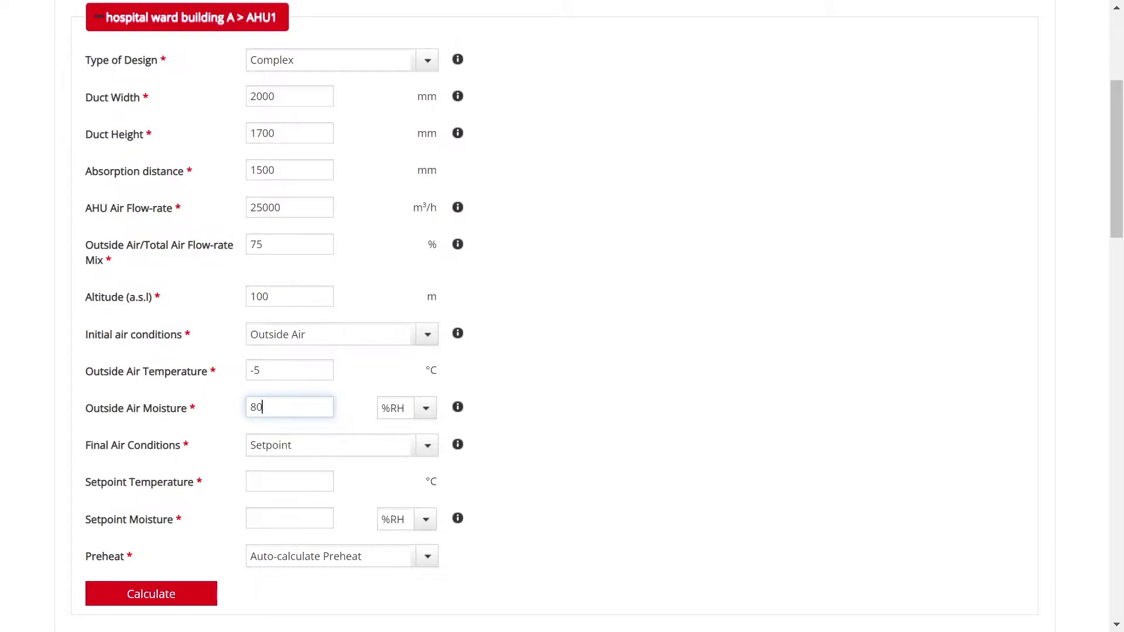
- Set AHU1's setpoint temperature to 20 °C and setpoint moisture to 55 %RH, and calculate the zone's load
left_click(289, 481)
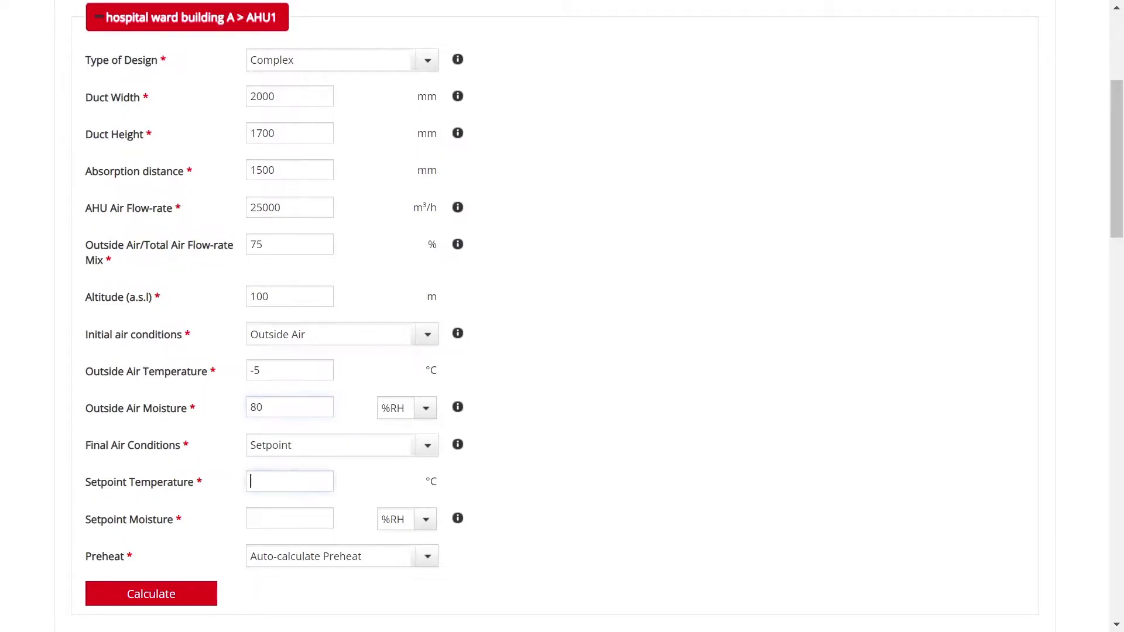
type("20")
left_click(289, 518)
type("55")
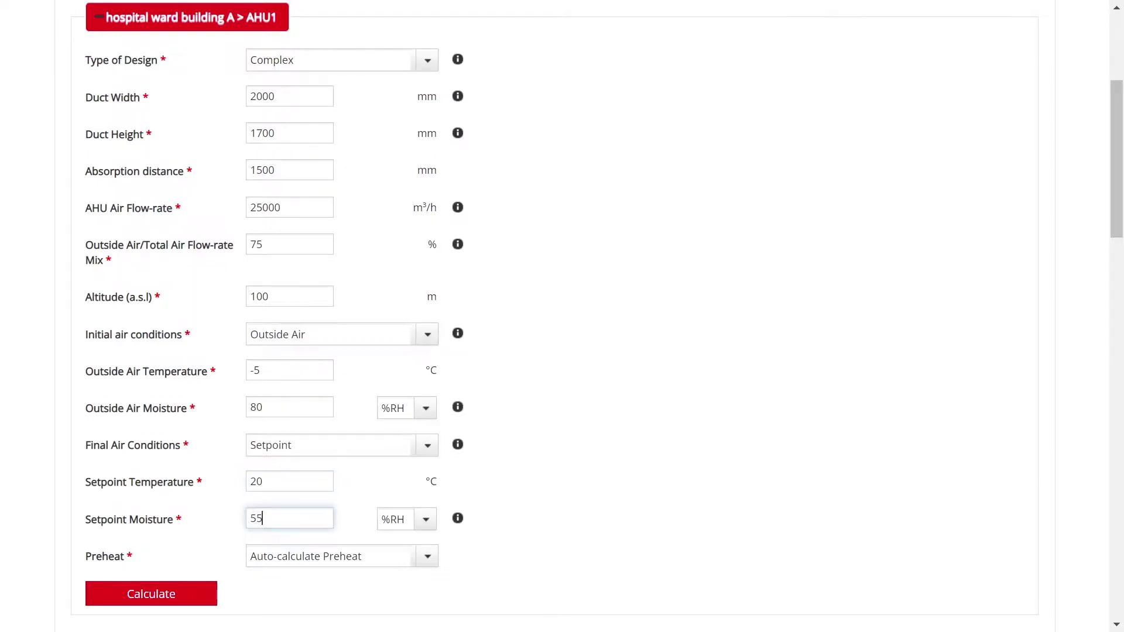
left_click(181, 603)
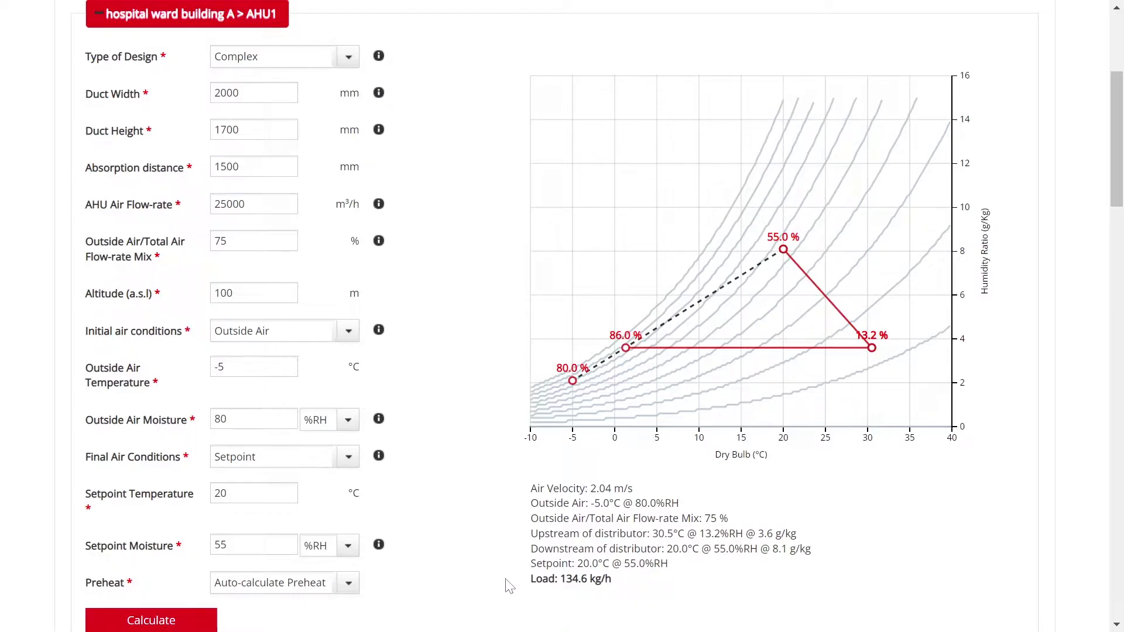
- Copy AHU1's design data into the AHU2 zone
scroll(498, 527, "down", 3)
scroll(484, 478, "down", 2)
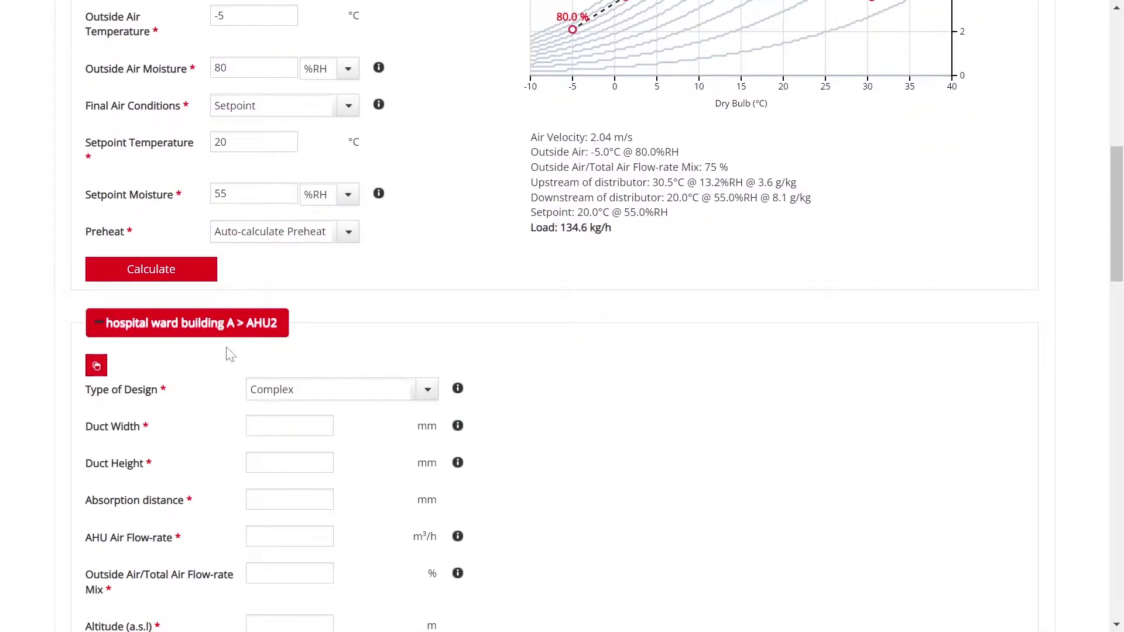
left_click(96, 366)
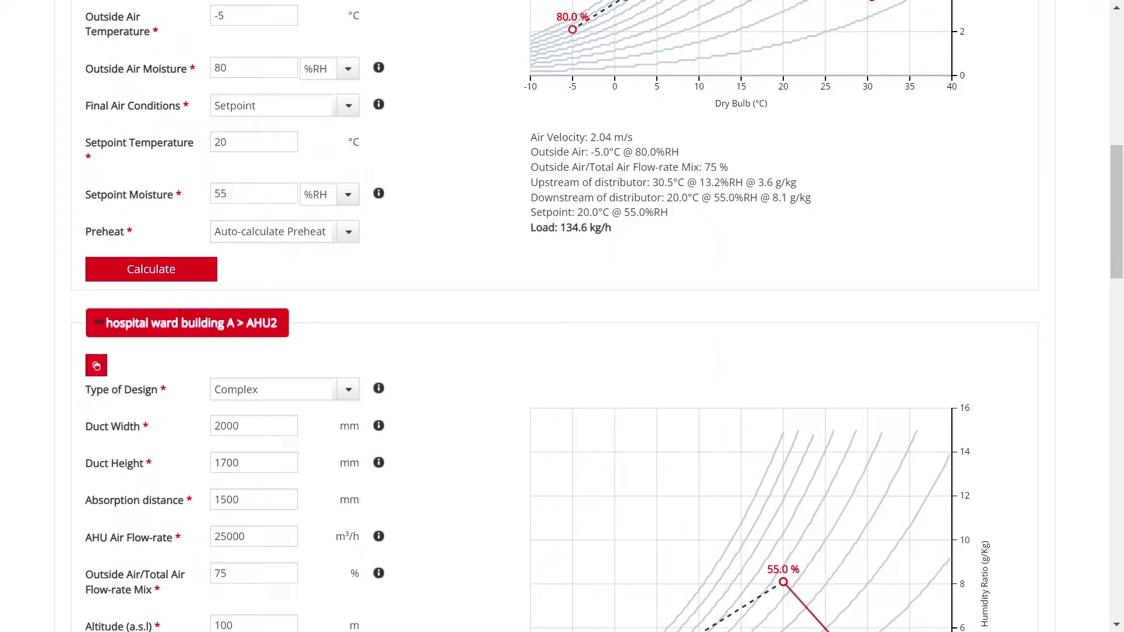
- Set AHU2's air flow-rate to 22000 m³/h and its outside air mix to 100%, and recalculate the zone
scroll(426, 351, "down", 5)
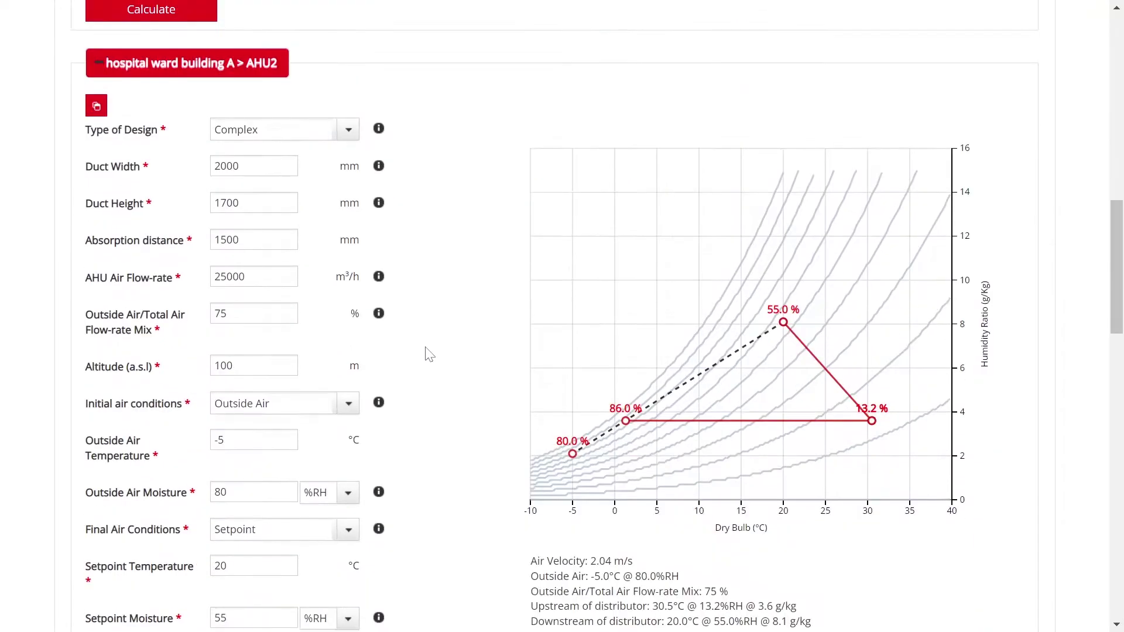
scroll(428, 353, "down", 2)
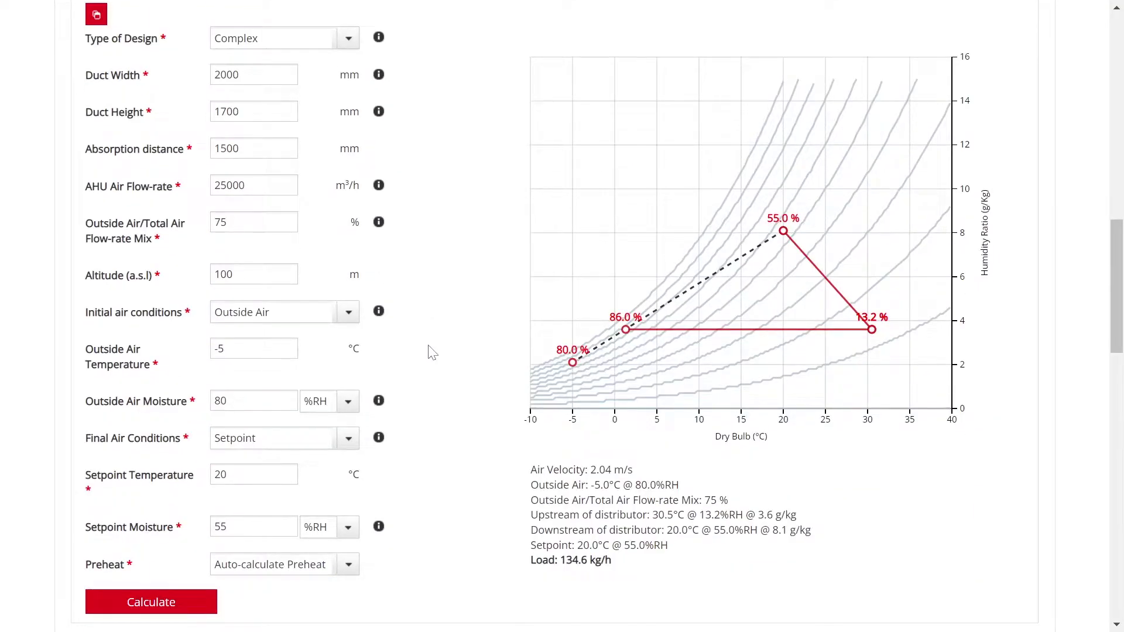
left_click(188, 183)
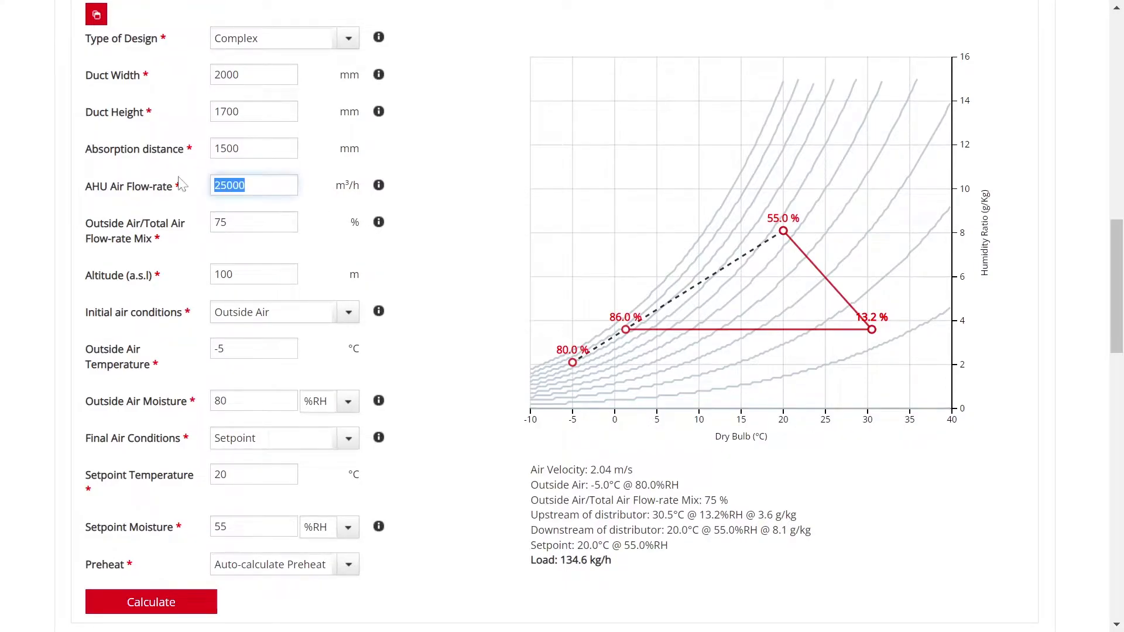
type("22000")
left_click(189, 223)
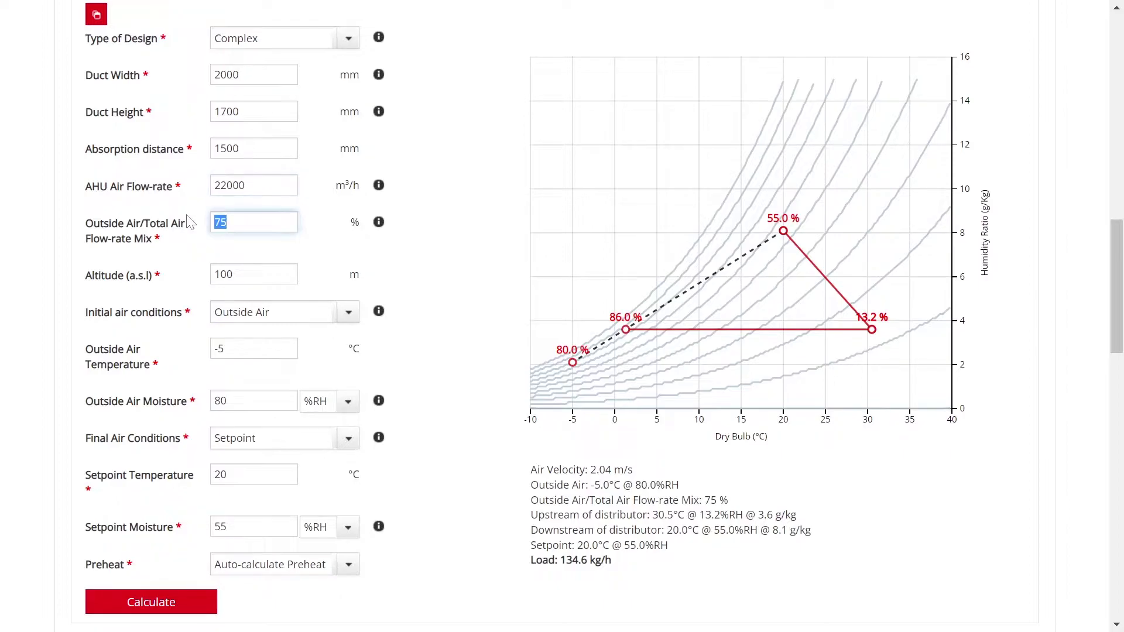
type("100")
left_click(149, 604)
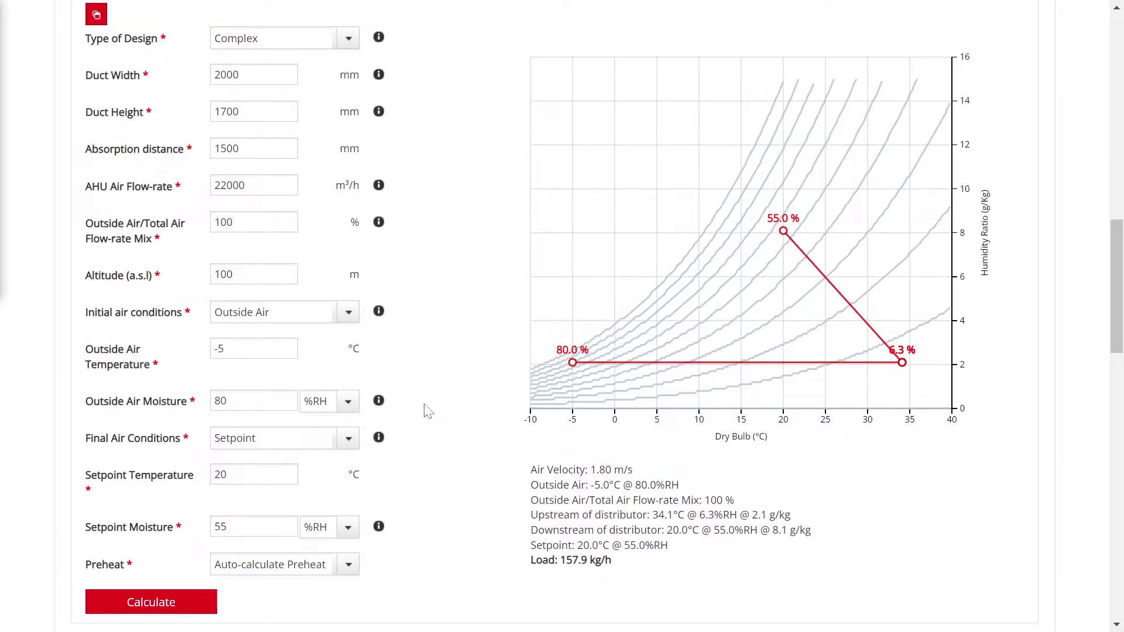
- Copy AHU2's design data into the AHU3 zone
scroll(428, 410, "down", 3)
scroll(428, 411, "down", 5)
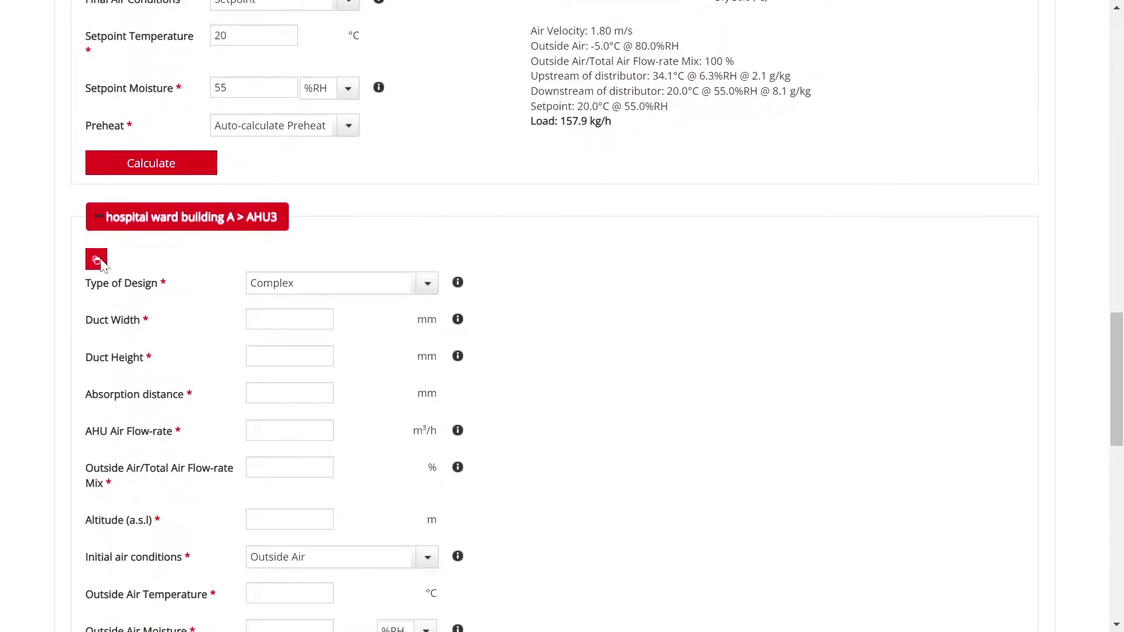
left_click(97, 260)
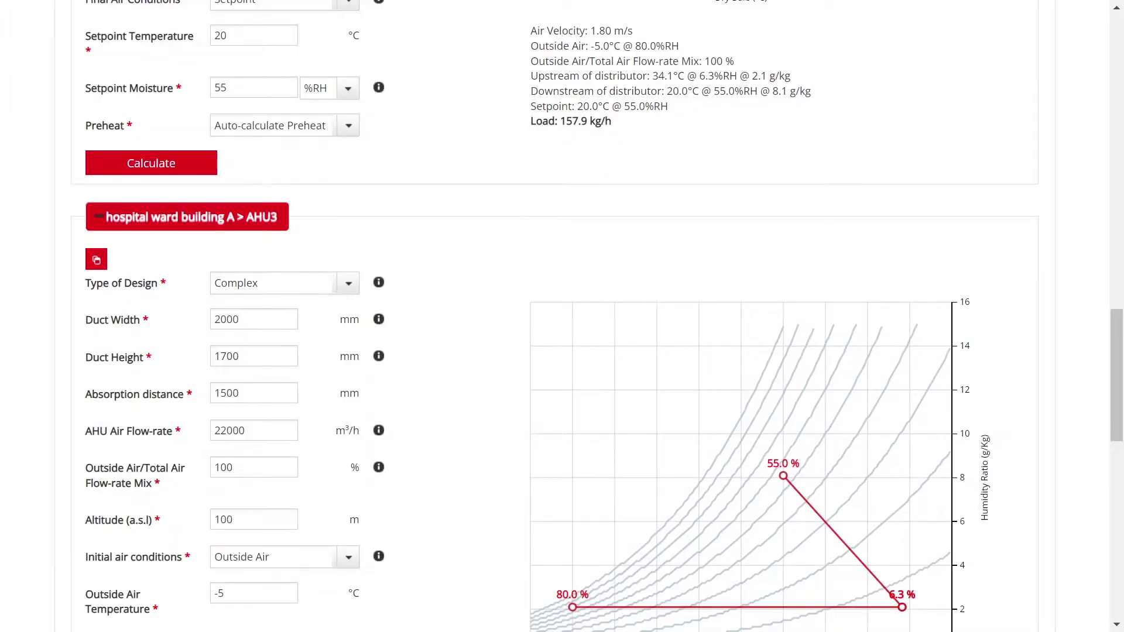
- Set AHU3's duct width to 1900 mm and duct height to 2000 mm, and recalculate the zone
double_click(241, 316)
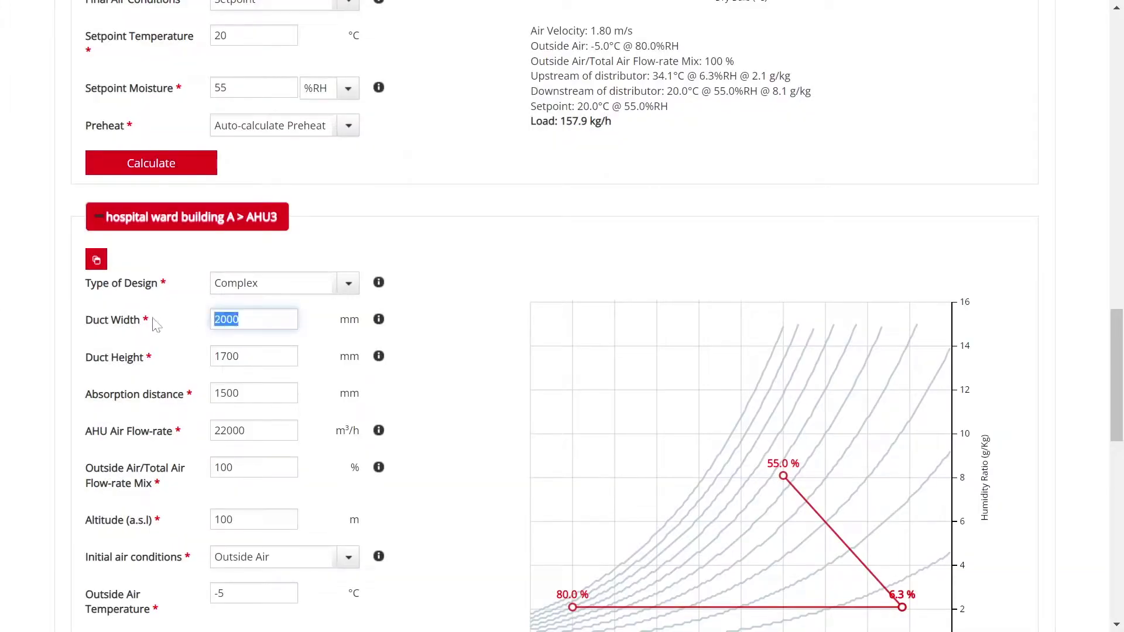
type("1900")
key("Tab")
type("2000")
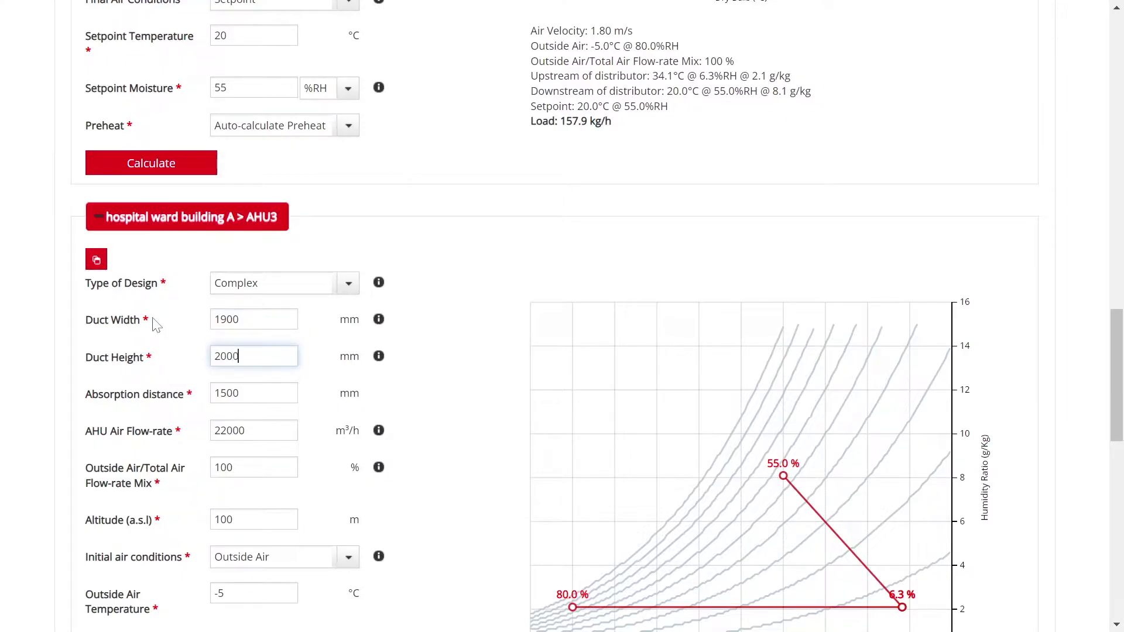
scroll(174, 388, "down", 1)
scroll(174, 389, "down", 7)
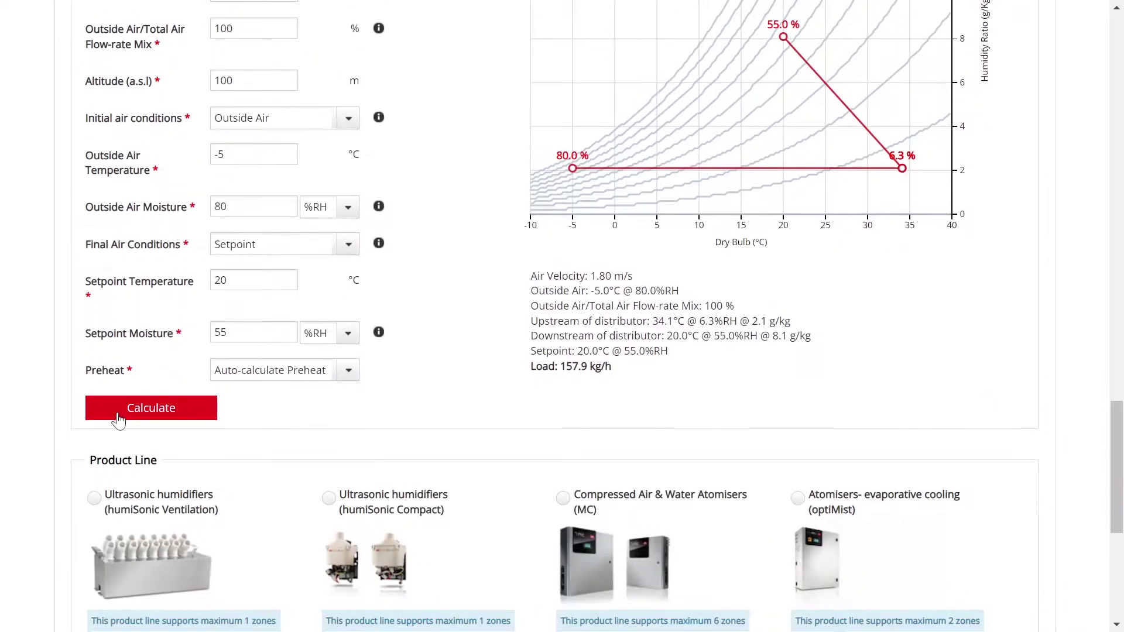
left_click(120, 409)
- Choose High pressure atomisers (humiFog) as the product line
scroll(480, 410, "down", 2)
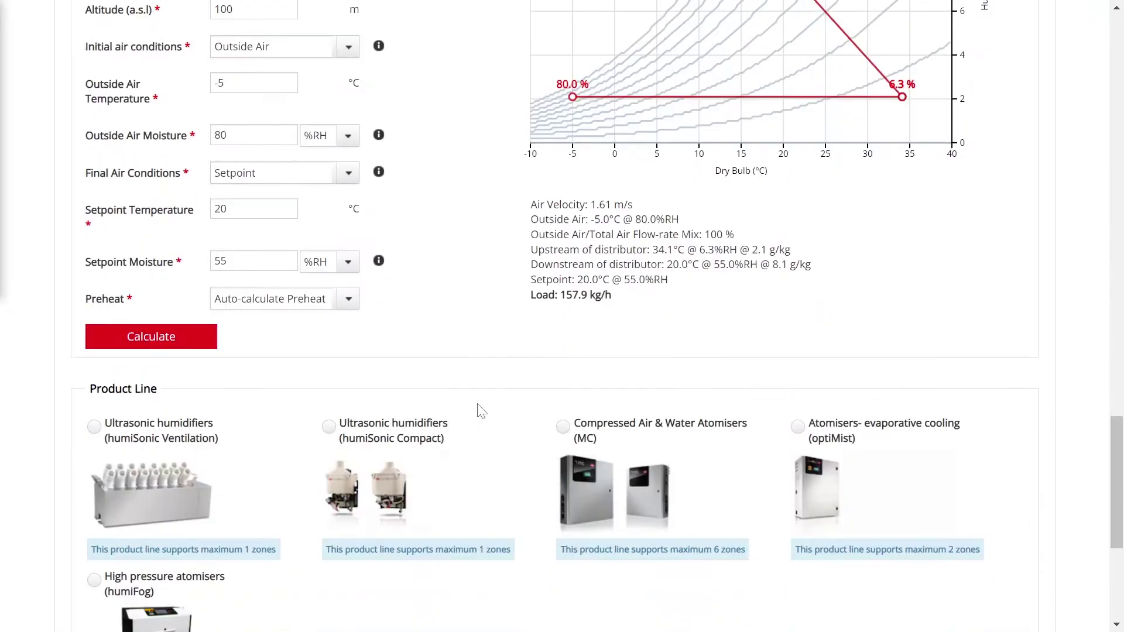
scroll(497, 410, "down", 3)
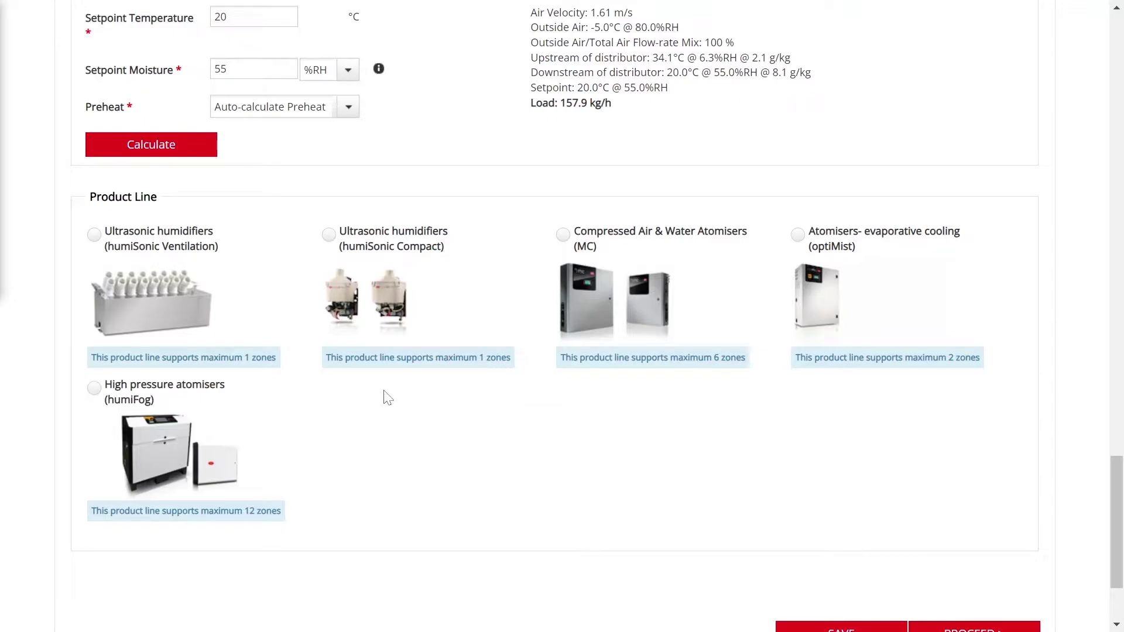
left_click(94, 388)
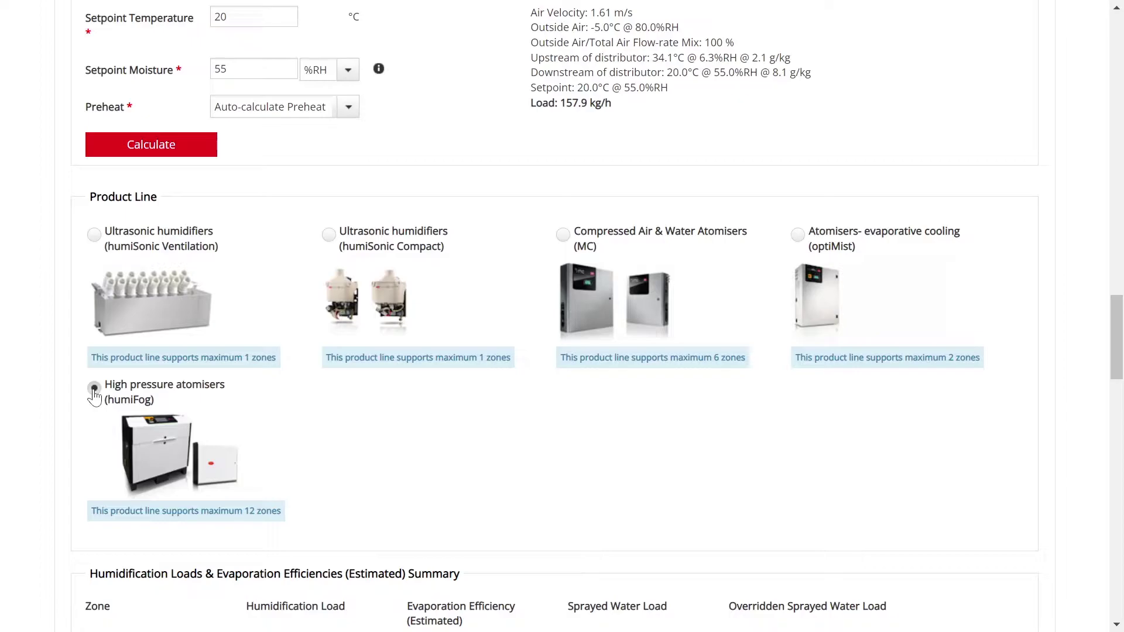
- Override AHU1's sprayed water load with 135 kg/h in the humidification loads summary
scroll(71, 395, "down", 6)
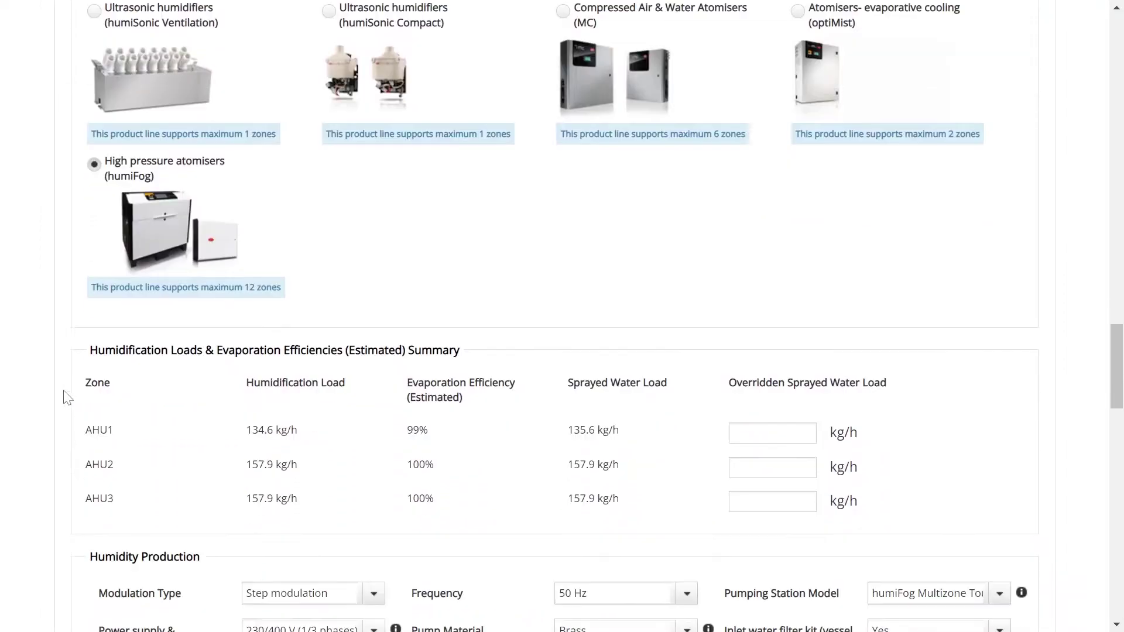
scroll(59, 397, "down", 2)
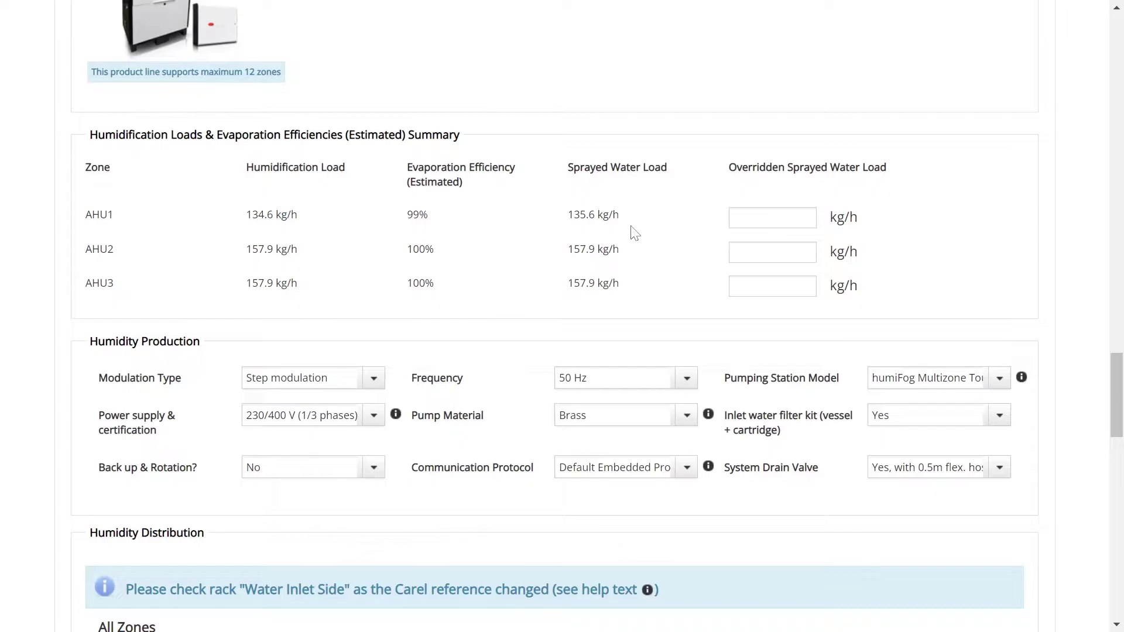
left_click(773, 217)
type("135")
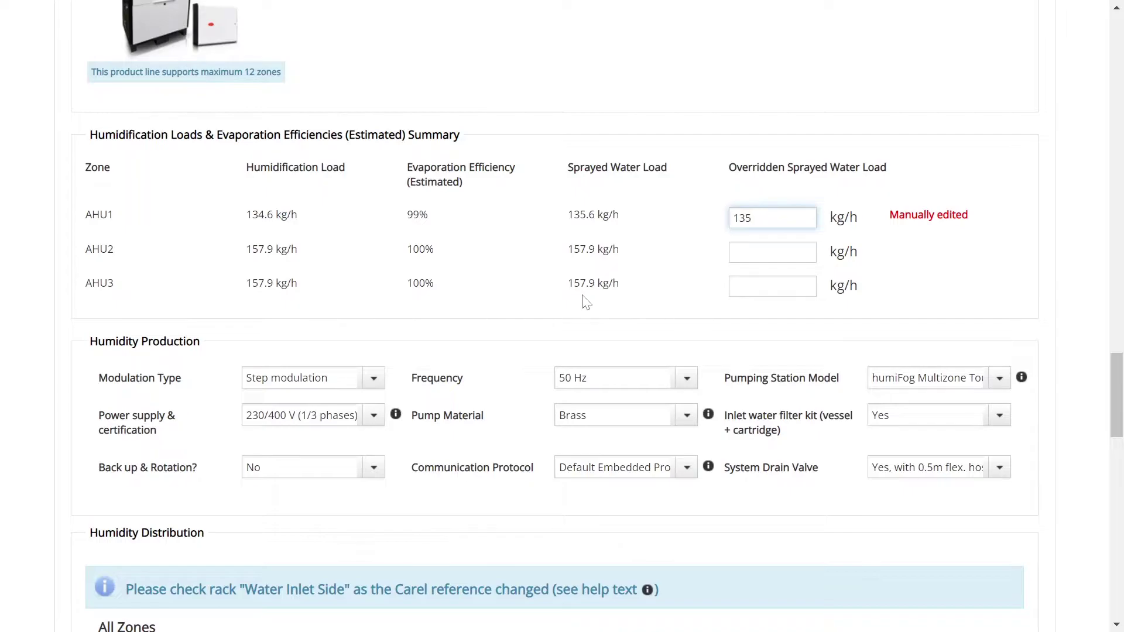
- Review the humidity production settings, checking the available modulation types and pumping station models
scroll(503, 321, "down", 2)
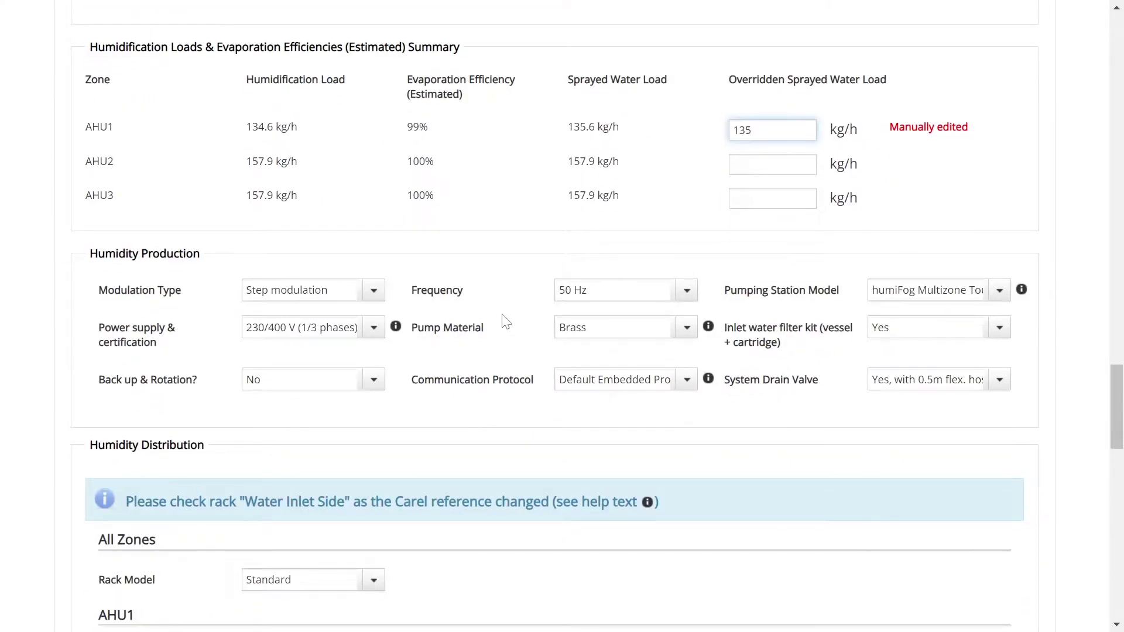
scroll(503, 321, "down", 2)
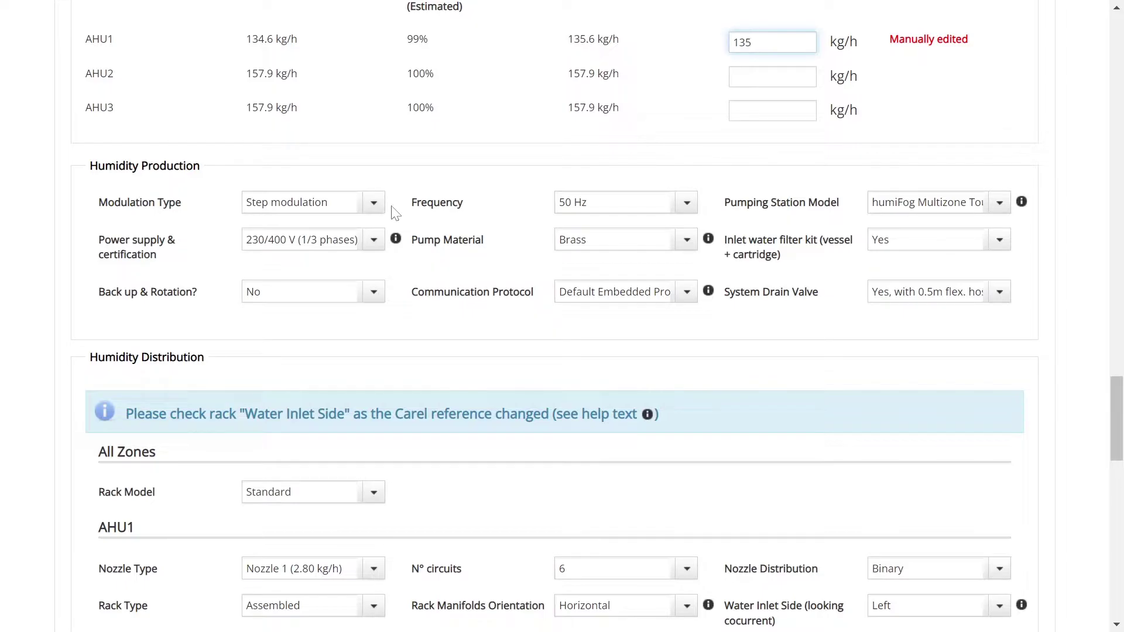
left_click(375, 204)
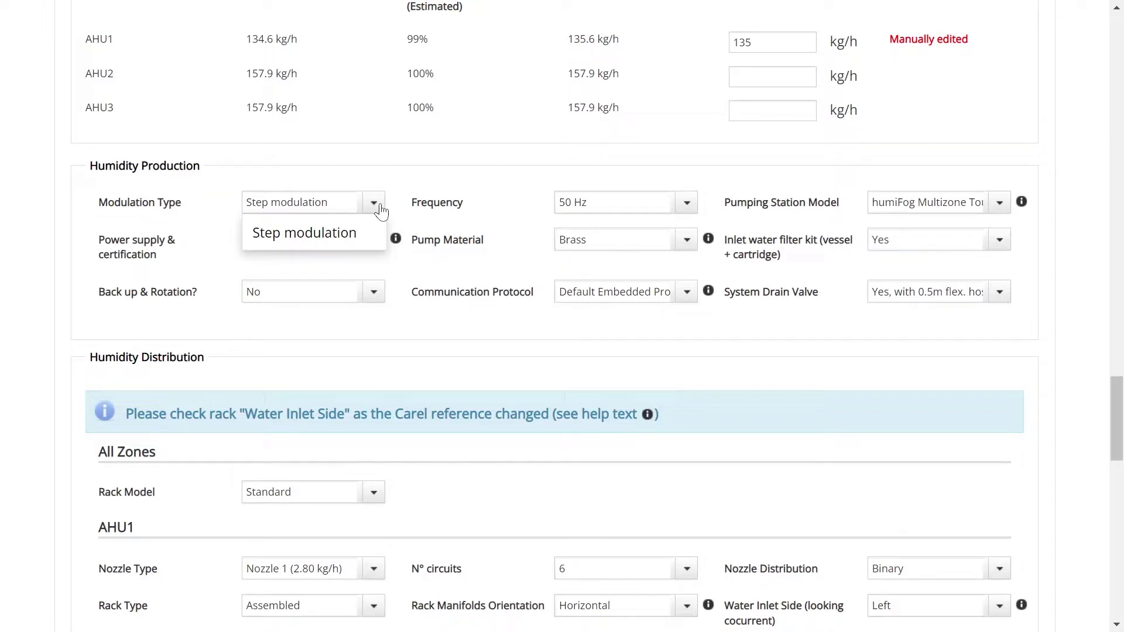
left_click(380, 206)
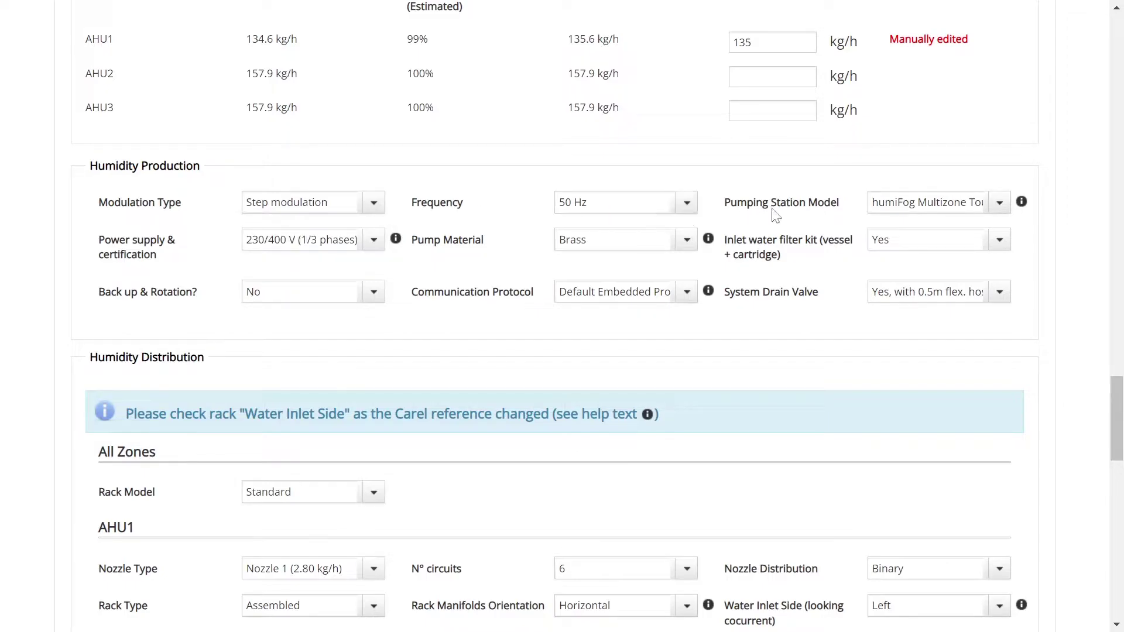
left_click(1004, 216)
left_click(1004, 215)
- Set the pump material to AISI316 stainless steel and enable back up and rotation
left_click(690, 250)
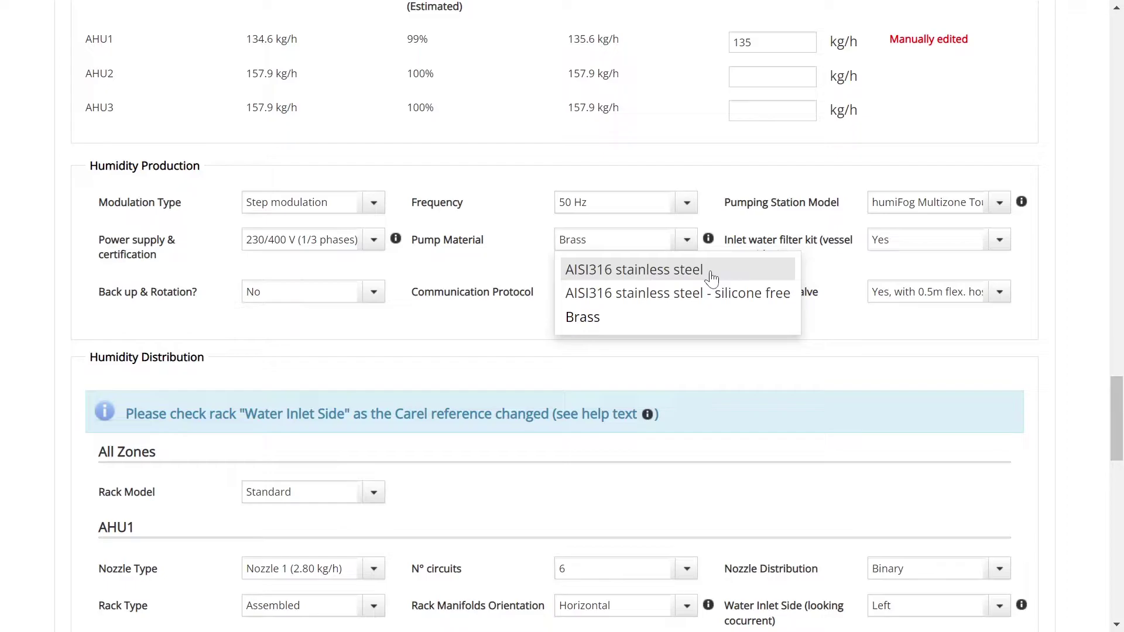
left_click(711, 271)
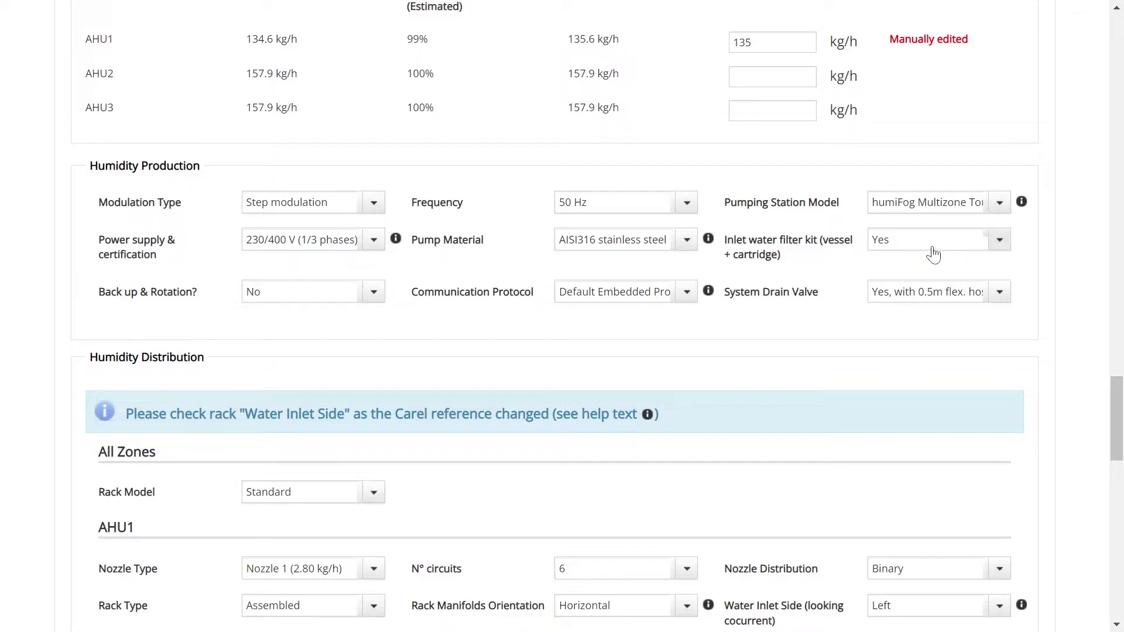
left_click(379, 305)
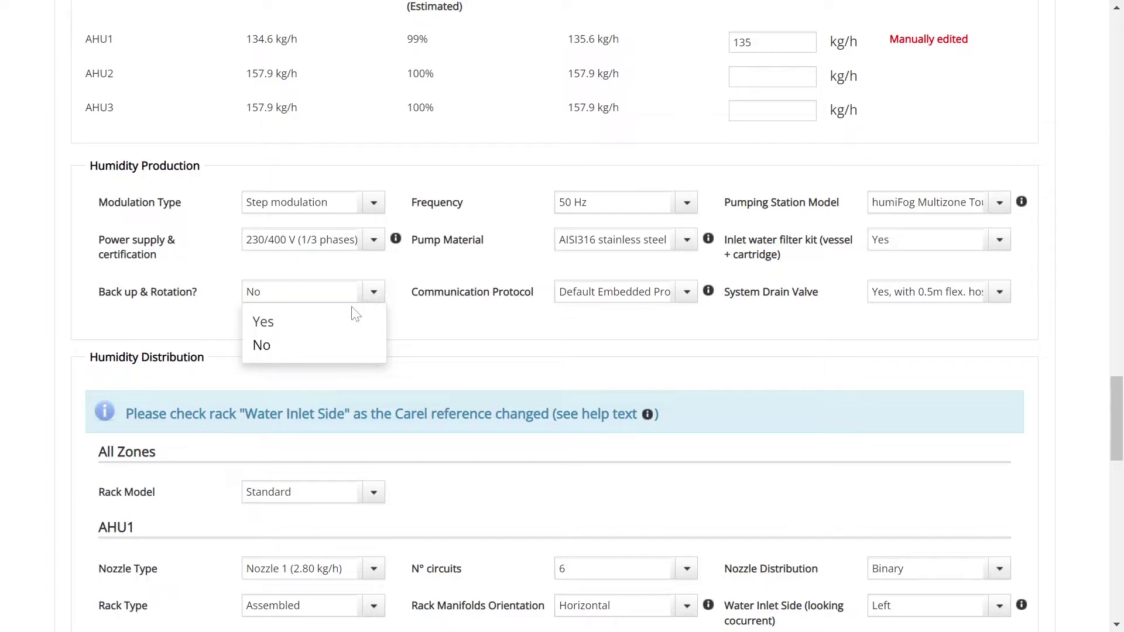
left_click(333, 331)
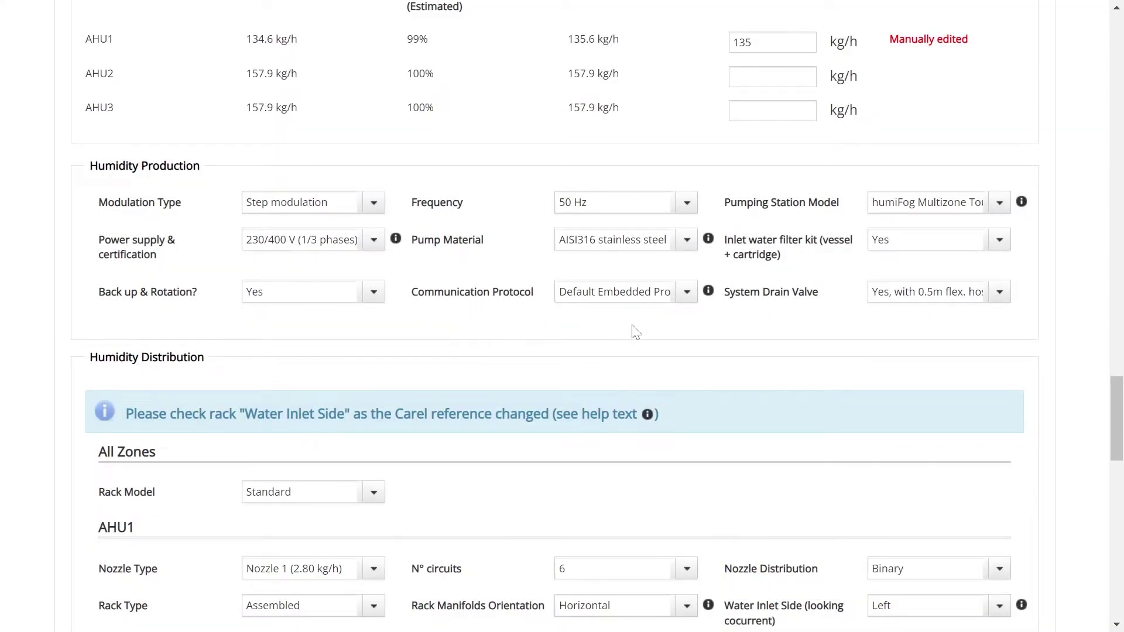
- Check the available communication protocols and set the system drain valve to Yes, with 1m flex. hose
left_click(687, 293)
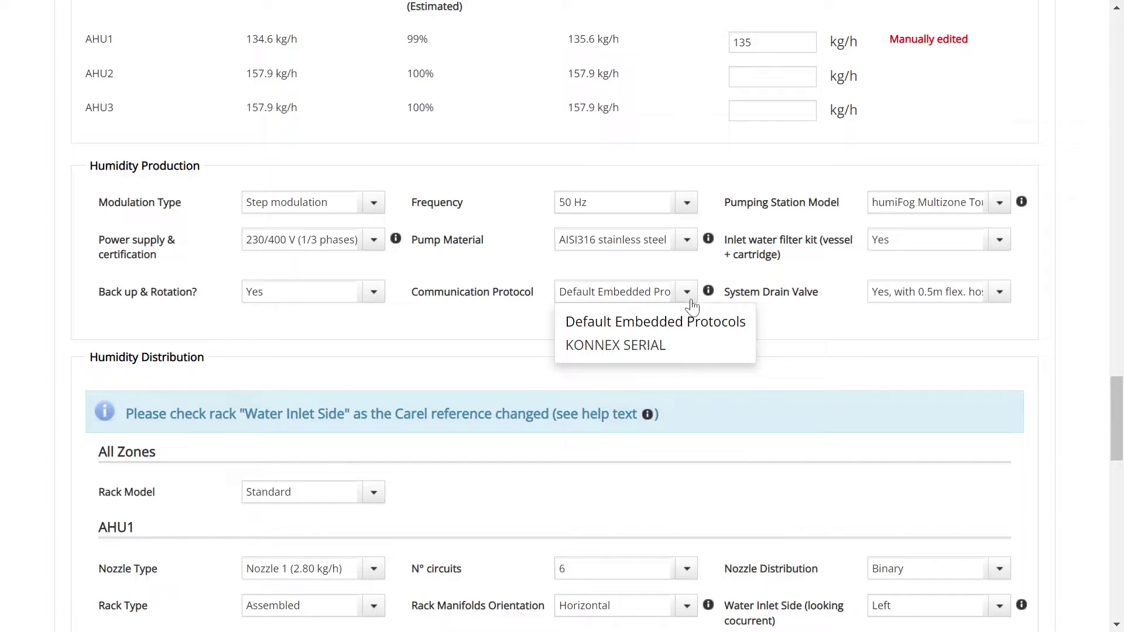
left_click(691, 302)
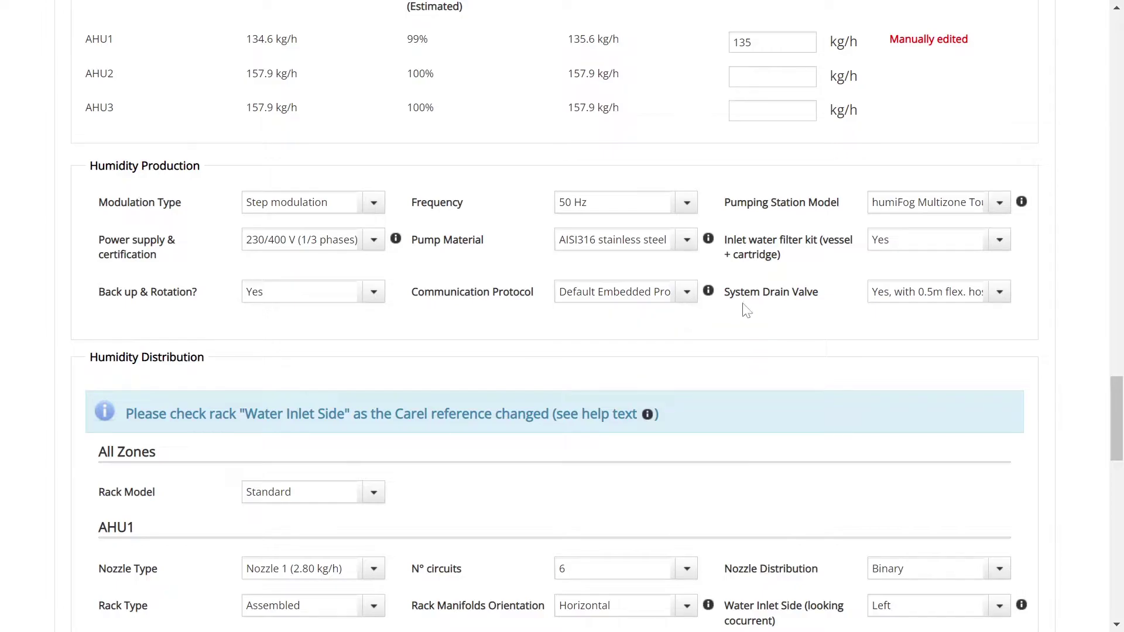
left_click(1003, 306)
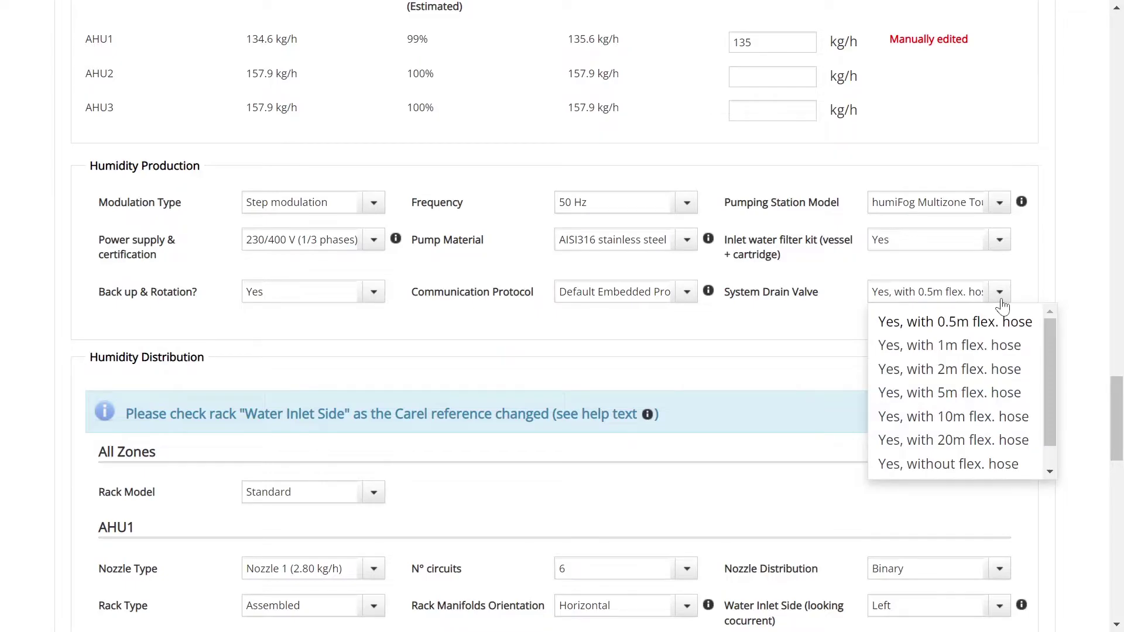
left_click(958, 350)
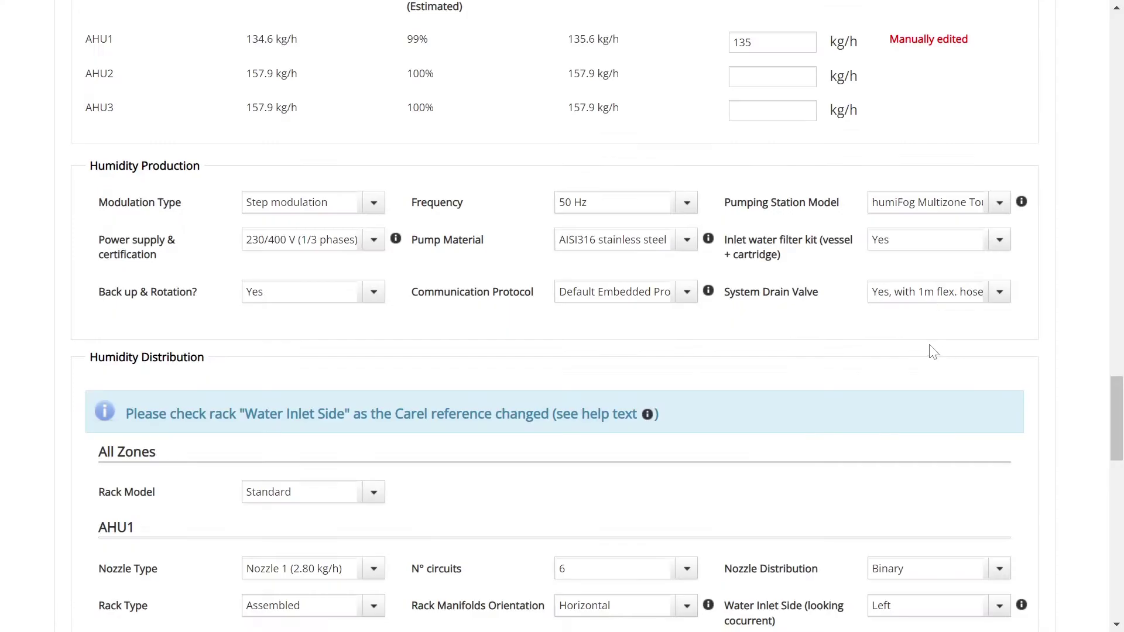
- Examine the rack model options for all zones and AHU1's nozzle type, number of circuits and nozzle distribution choices
scroll(703, 347, "down", 4)
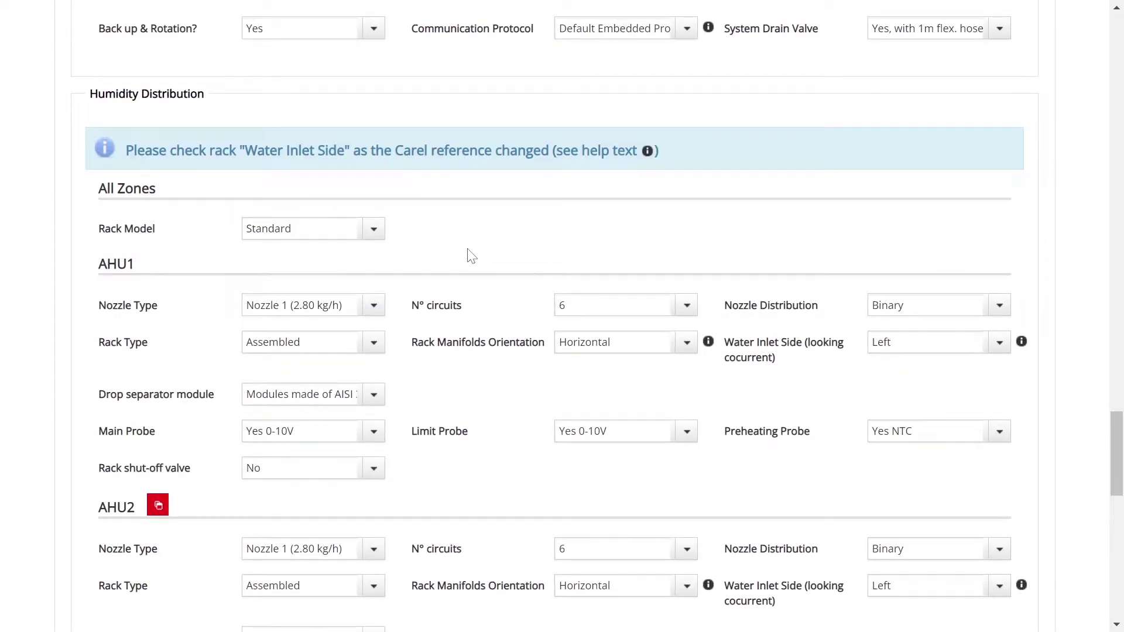
left_click(381, 235)
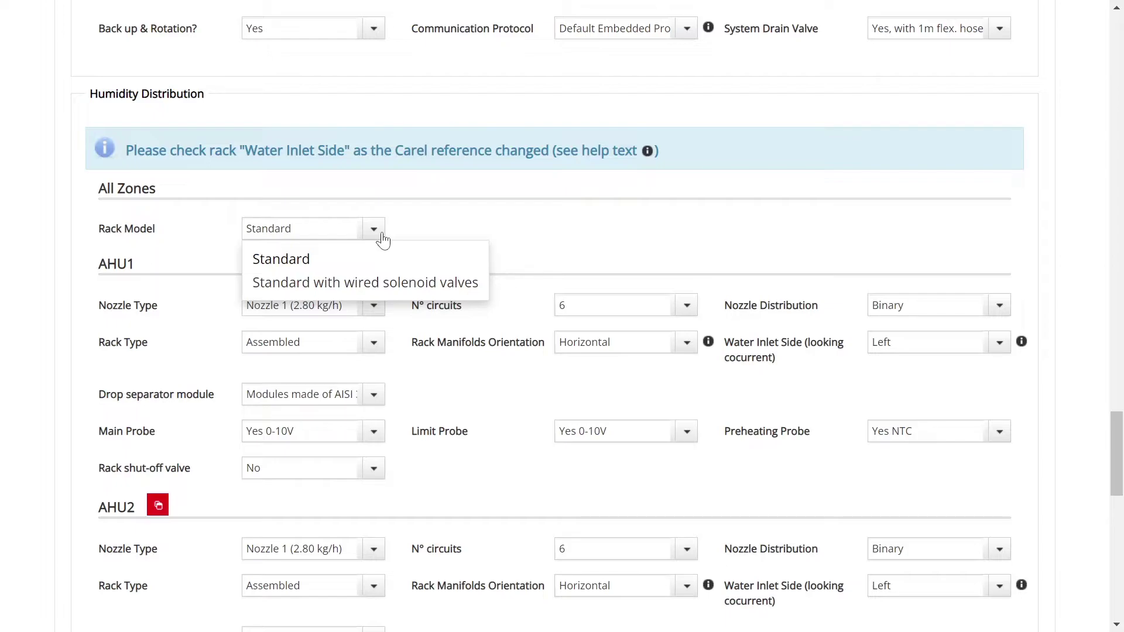
left_click(381, 234)
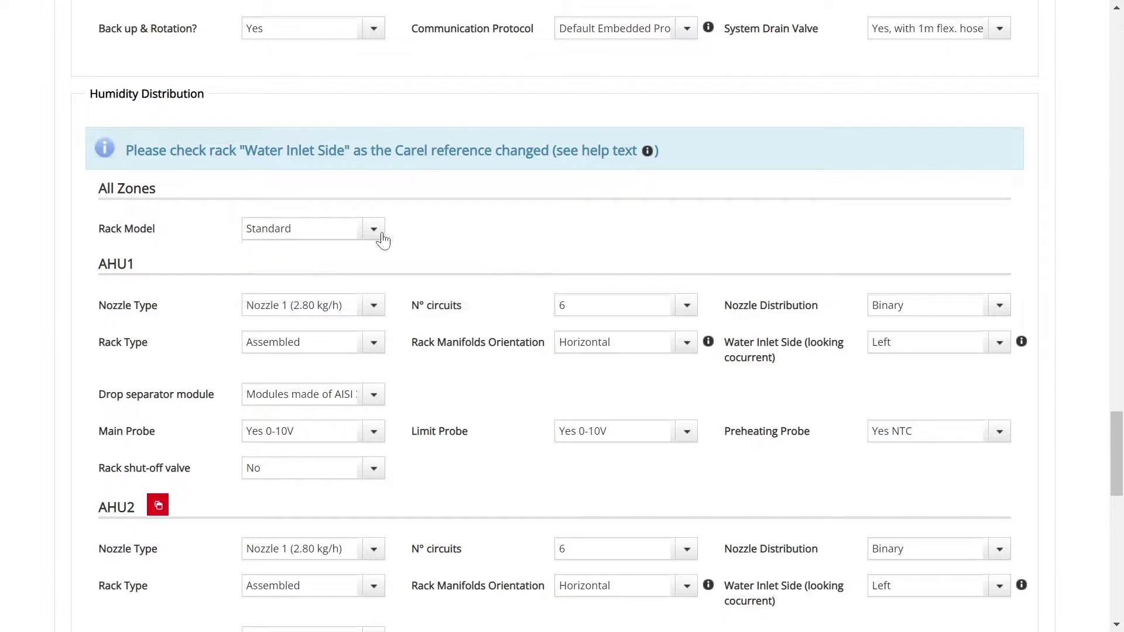
left_click(375, 307)
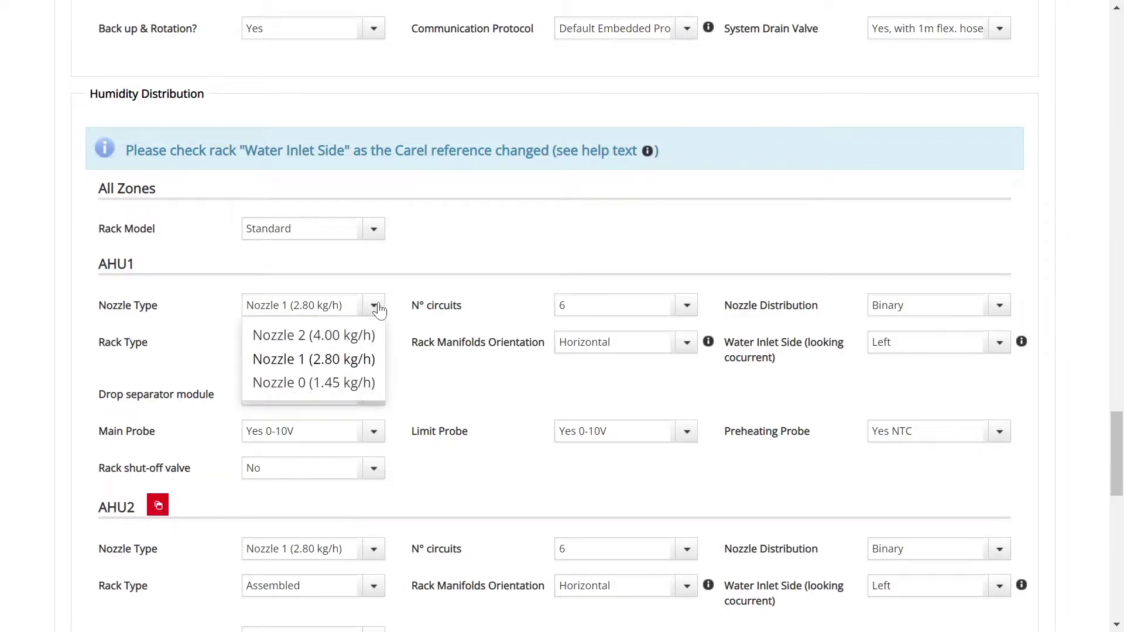
left_click(376, 363)
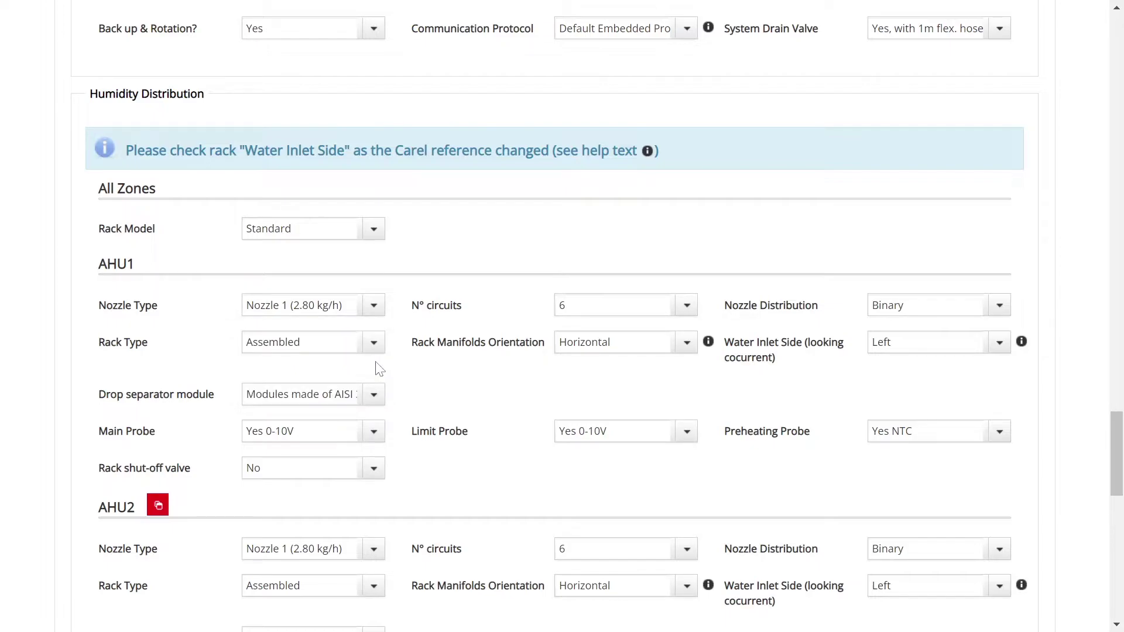
left_click(688, 313)
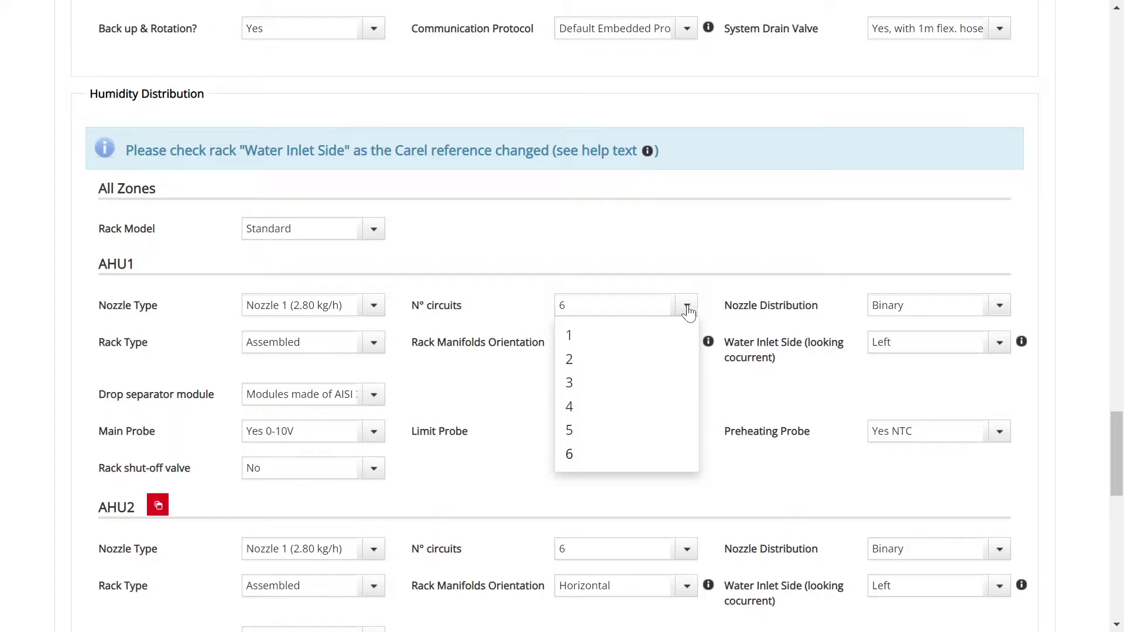
left_click(689, 314)
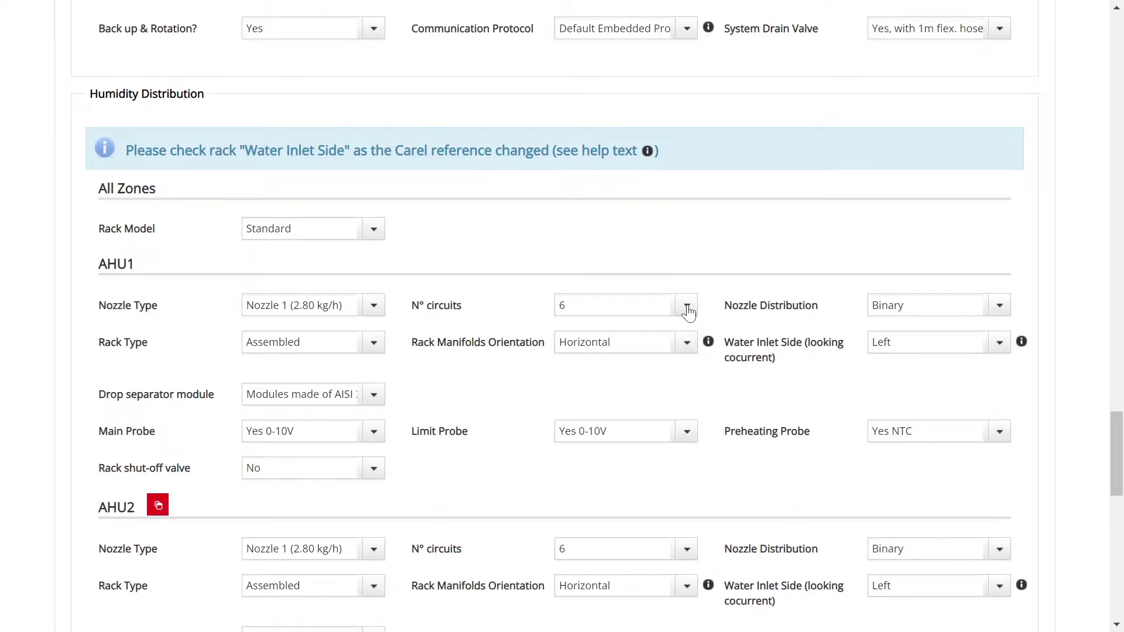
left_click(1002, 308)
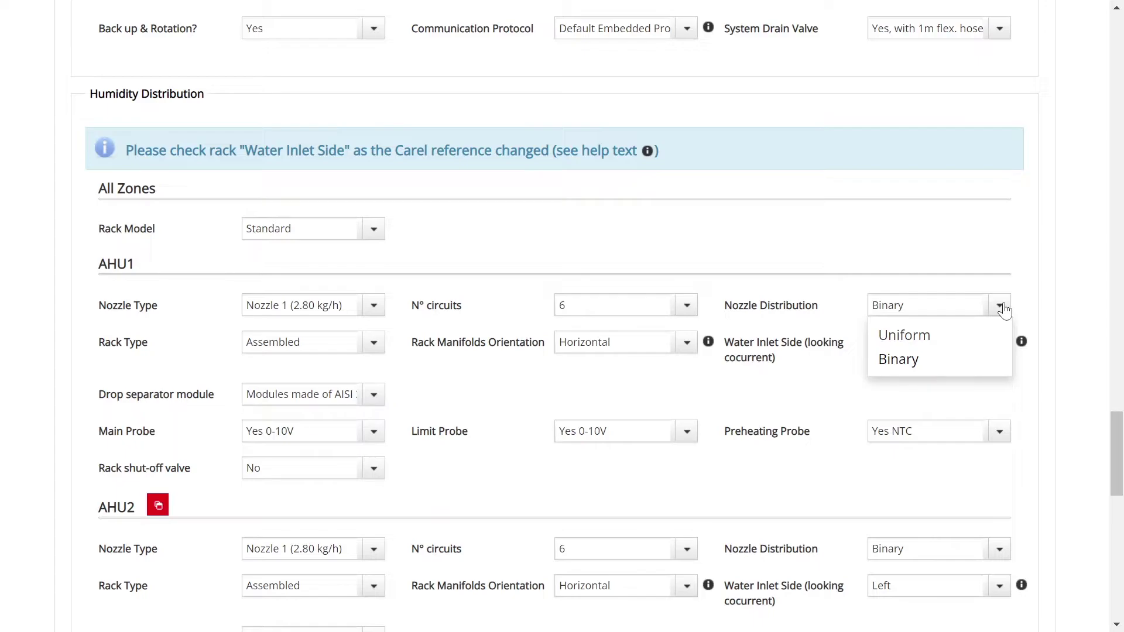
left_click(1005, 310)
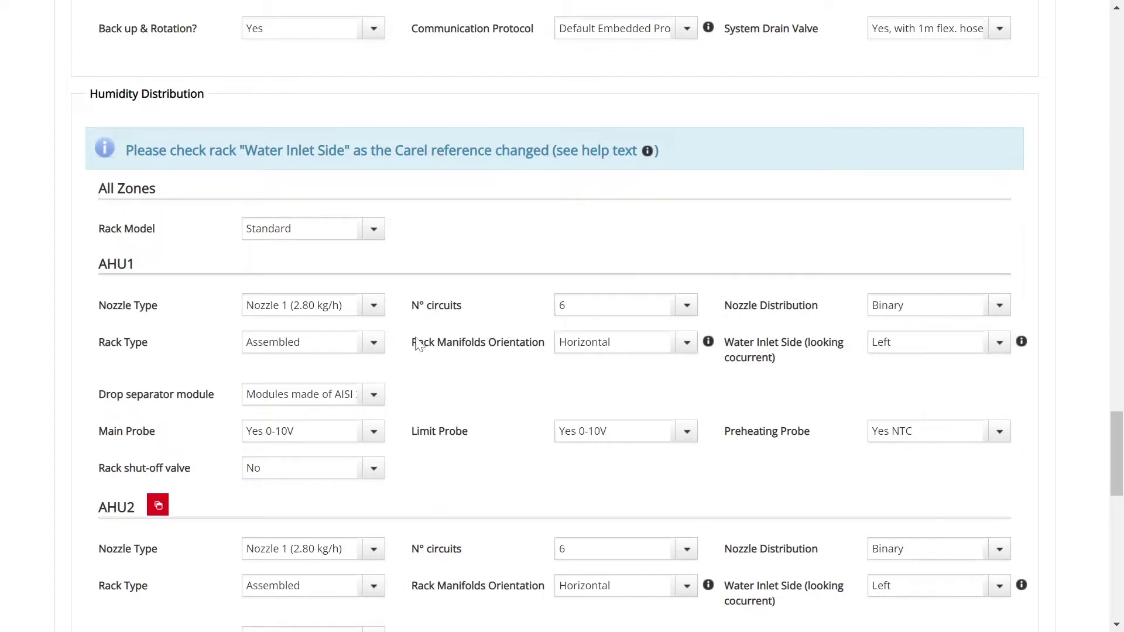
- Examine AHU1's options for rack type, rack manifolds orientation, water inlet side and drop separator module
left_click(381, 350)
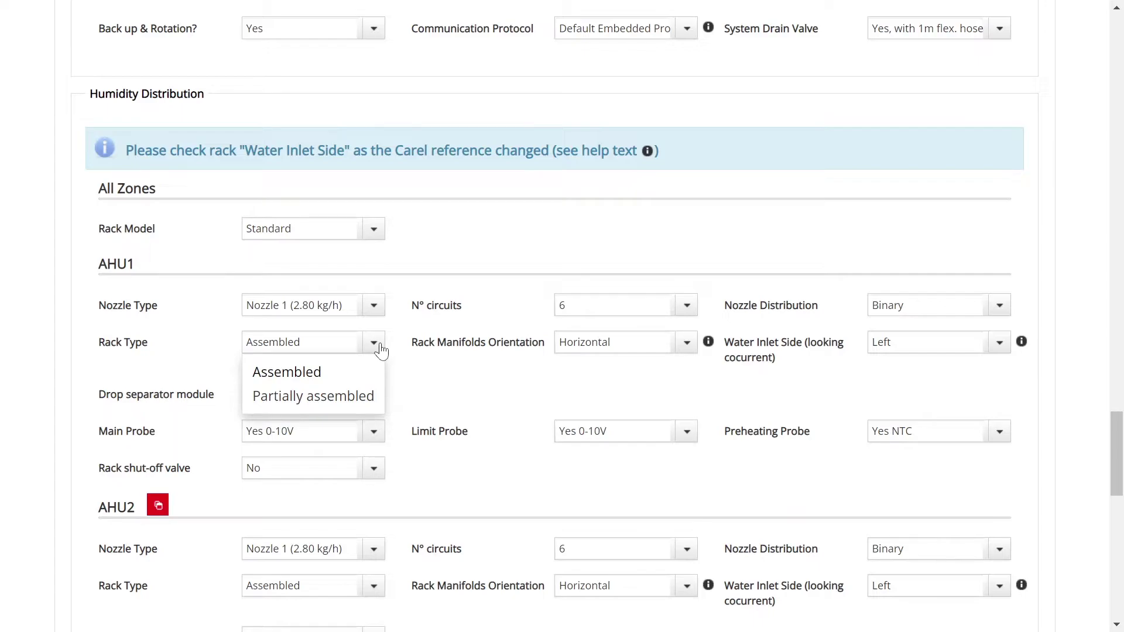
left_click(381, 350)
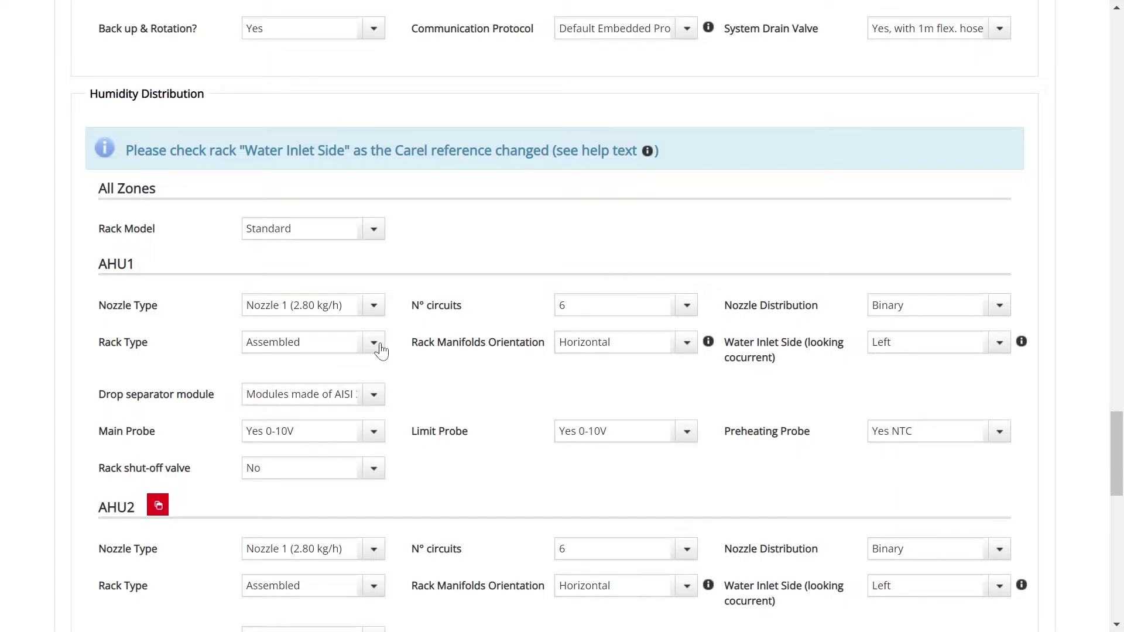
left_click(689, 346)
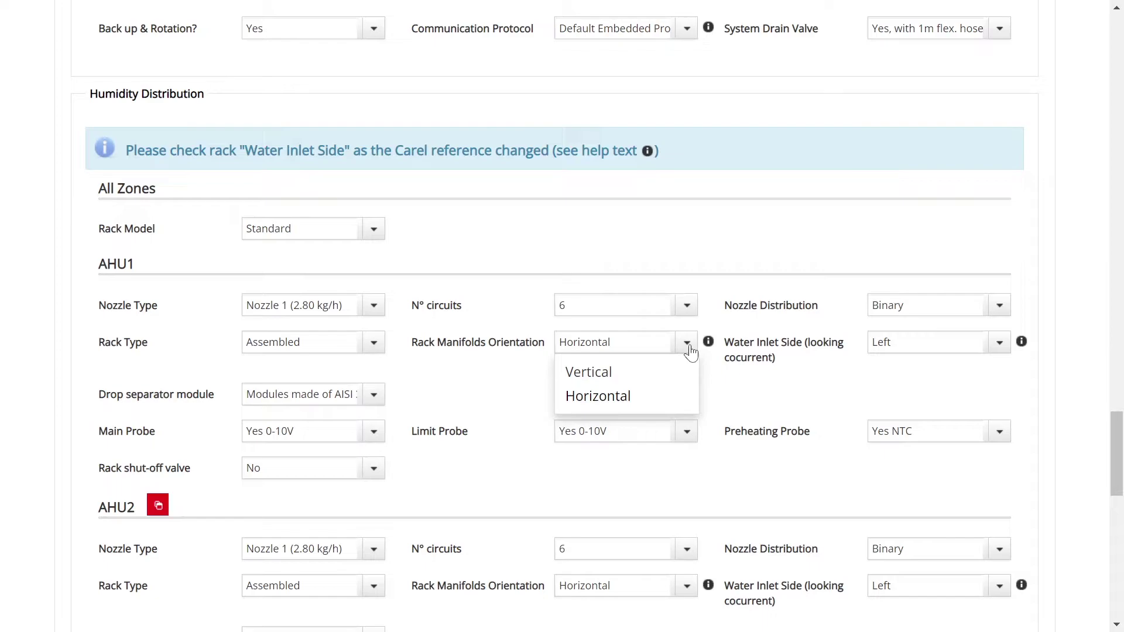
left_click(689, 345)
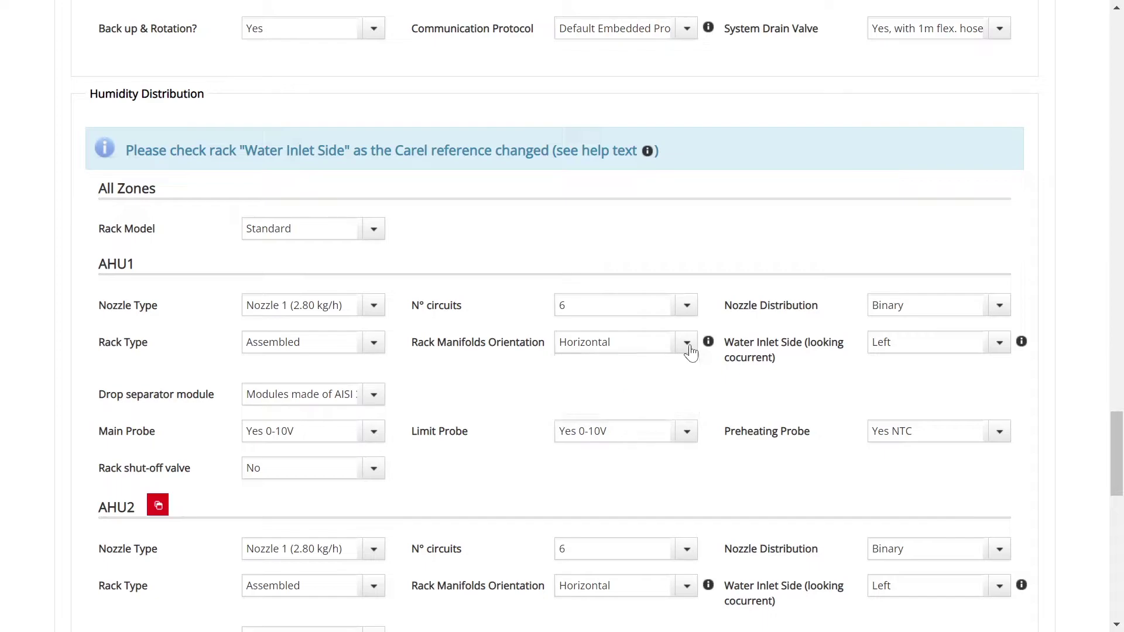
left_click(1008, 354)
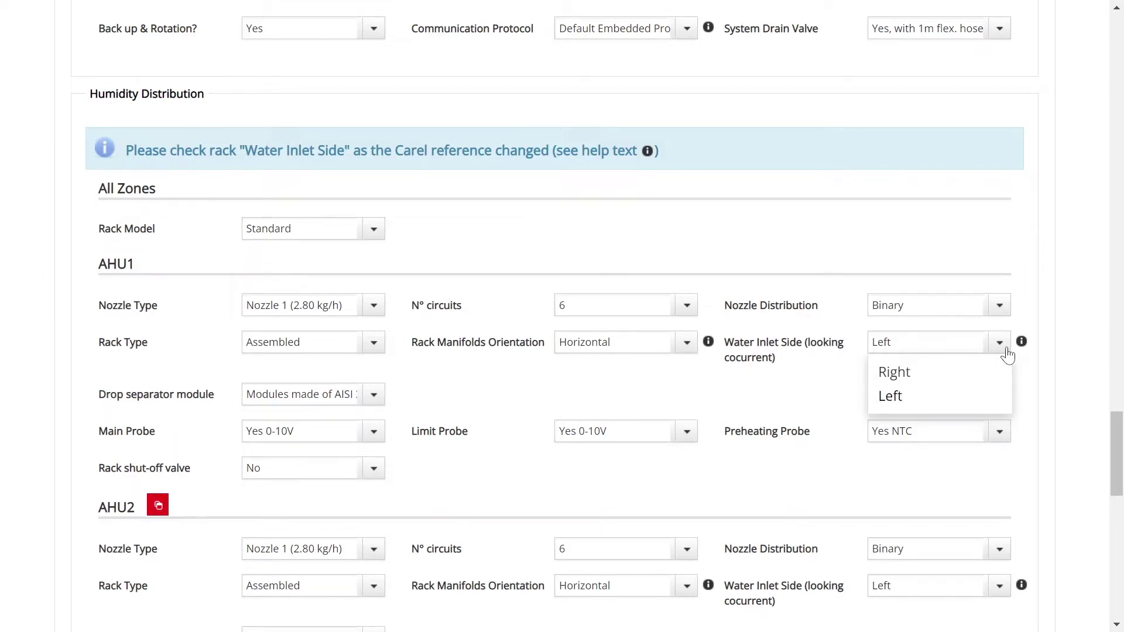
left_click(1007, 354)
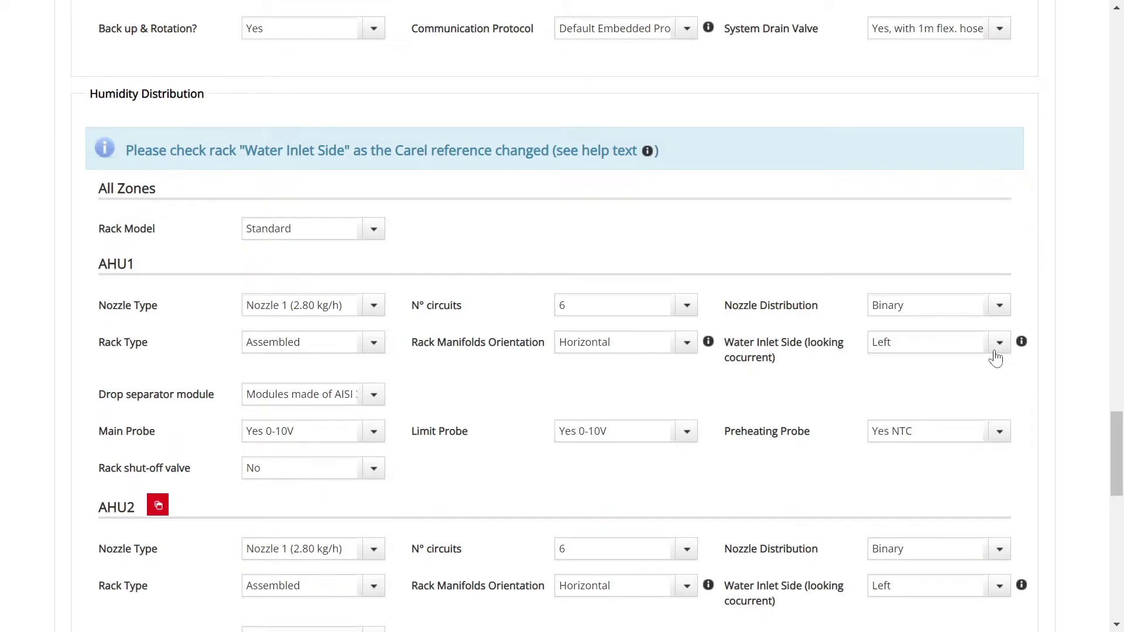
left_click(380, 399)
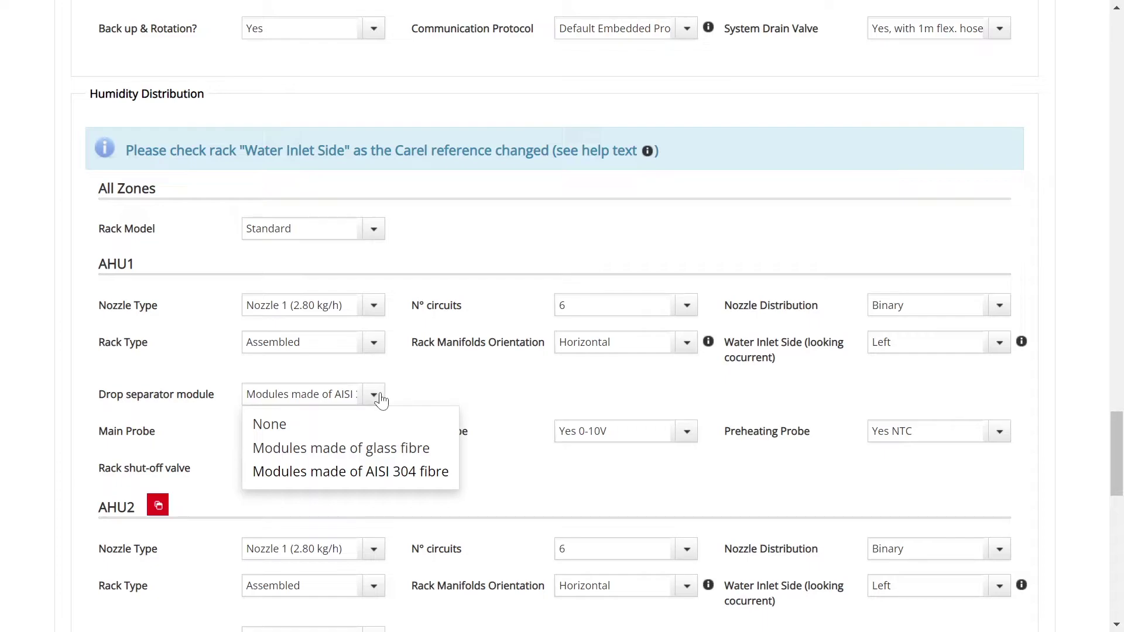
left_click(380, 399)
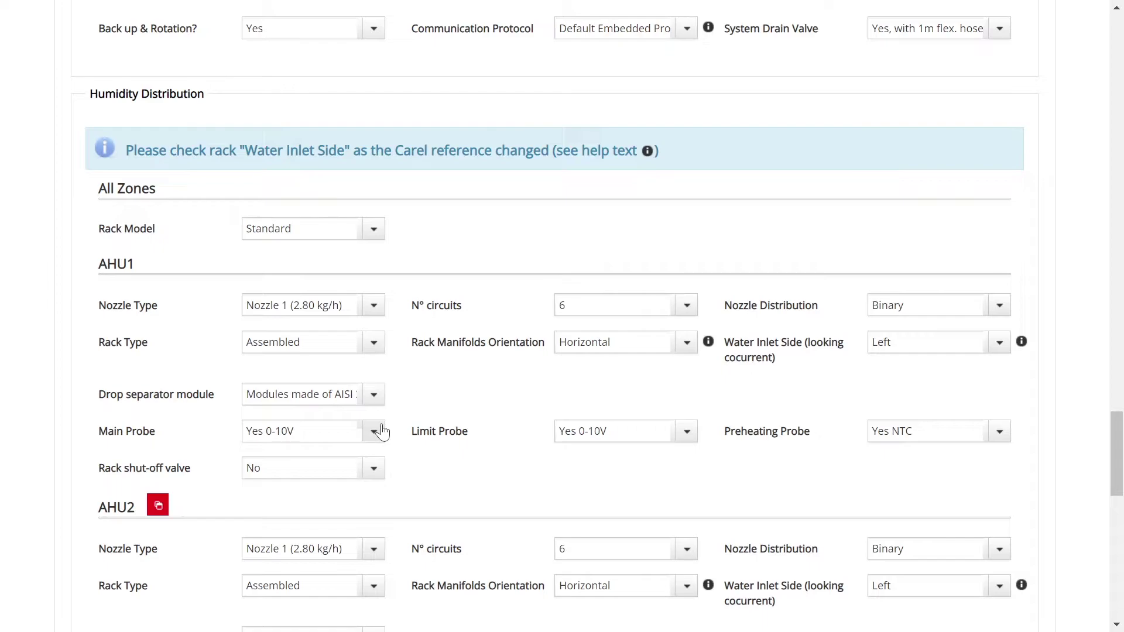
- Check AHU1's main, limit and preheating probe options, and set its rack shut-off valve to Yes
left_click(382, 432)
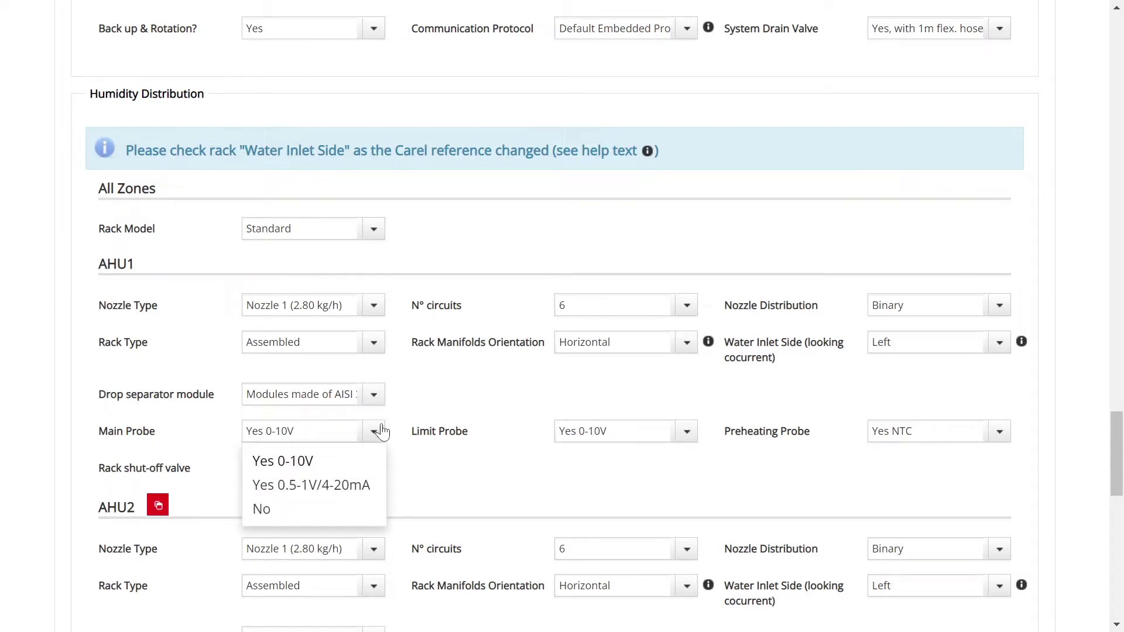
left_click(382, 432)
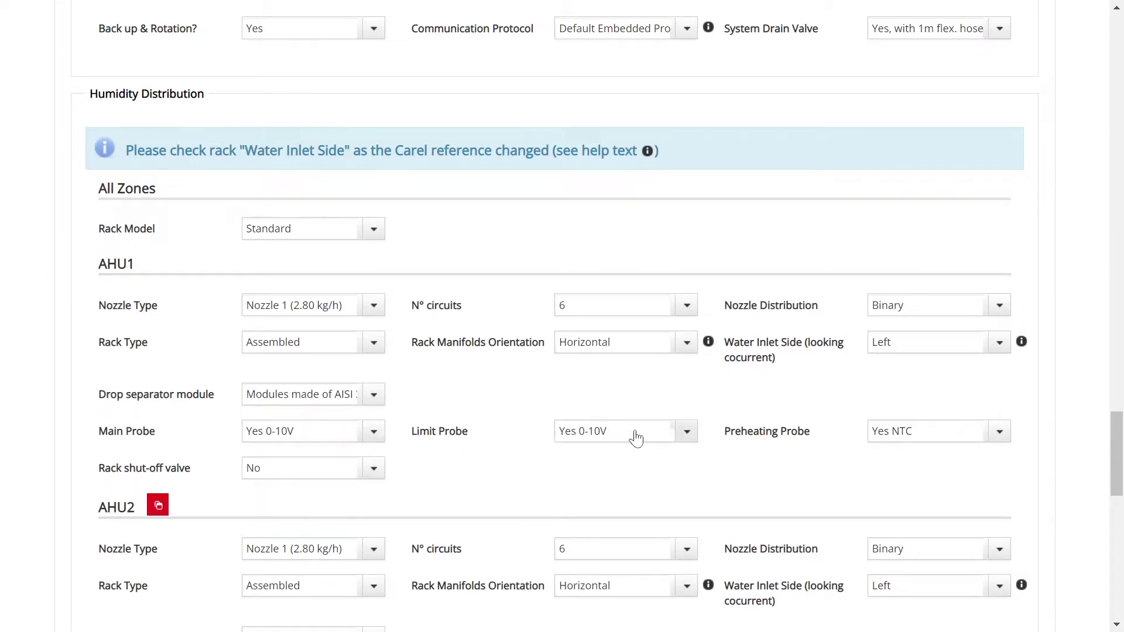
left_click(689, 434)
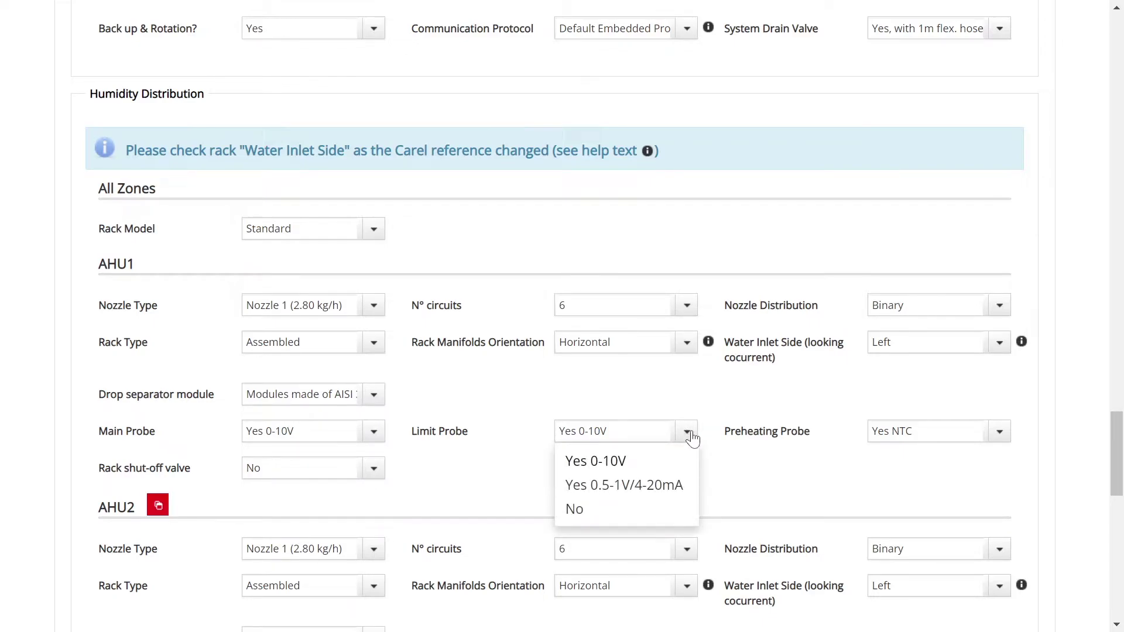
left_click(692, 438)
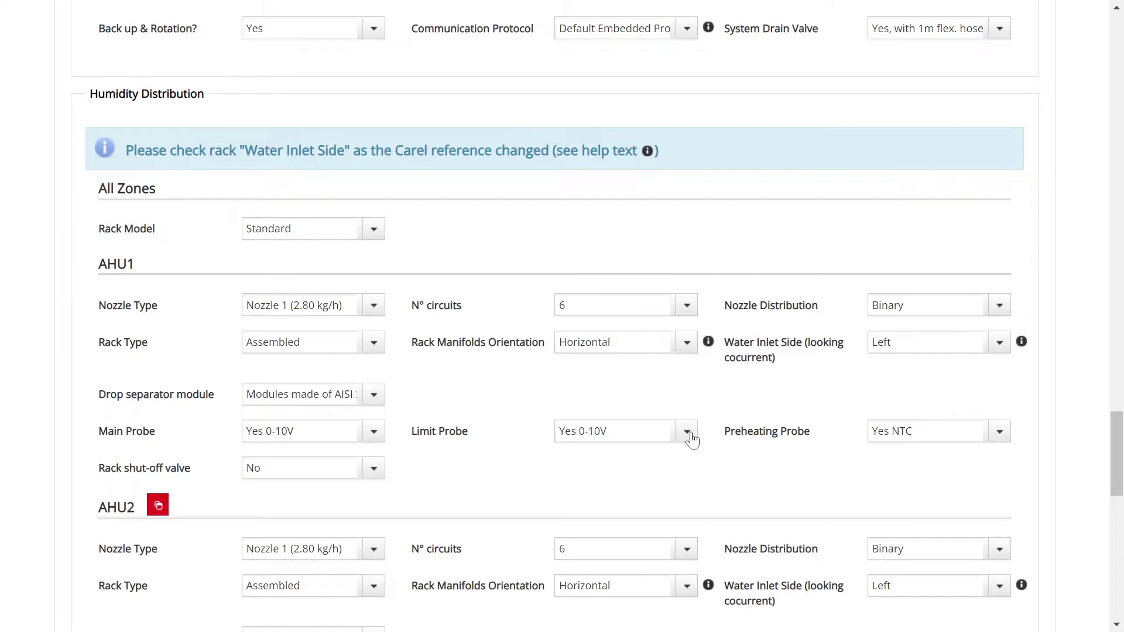
left_click(1000, 432)
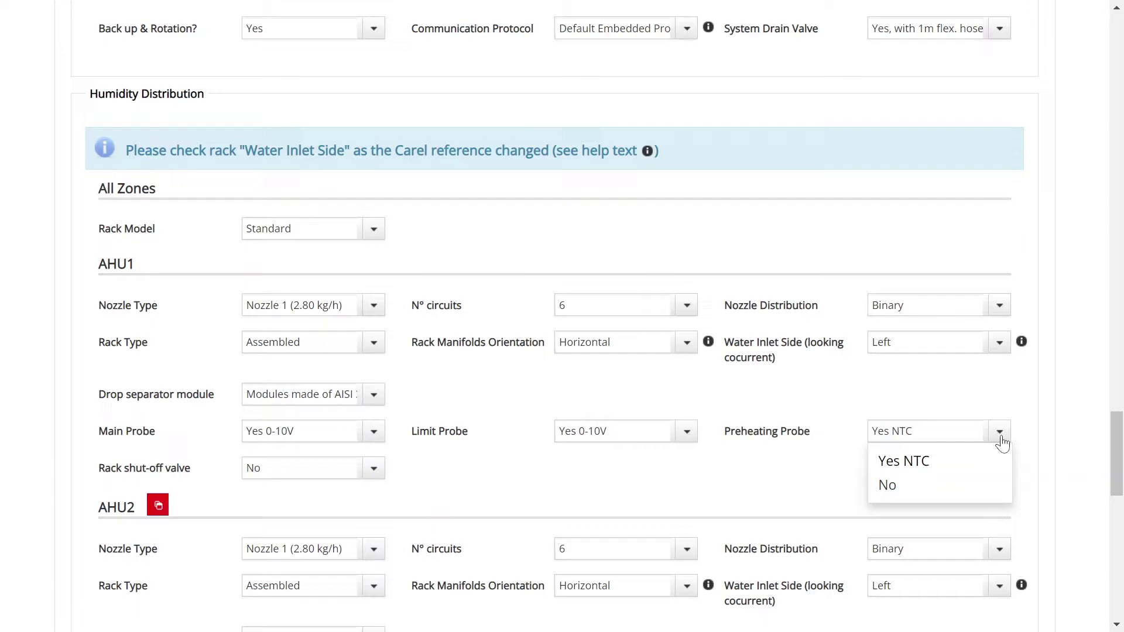
left_click(1000, 438)
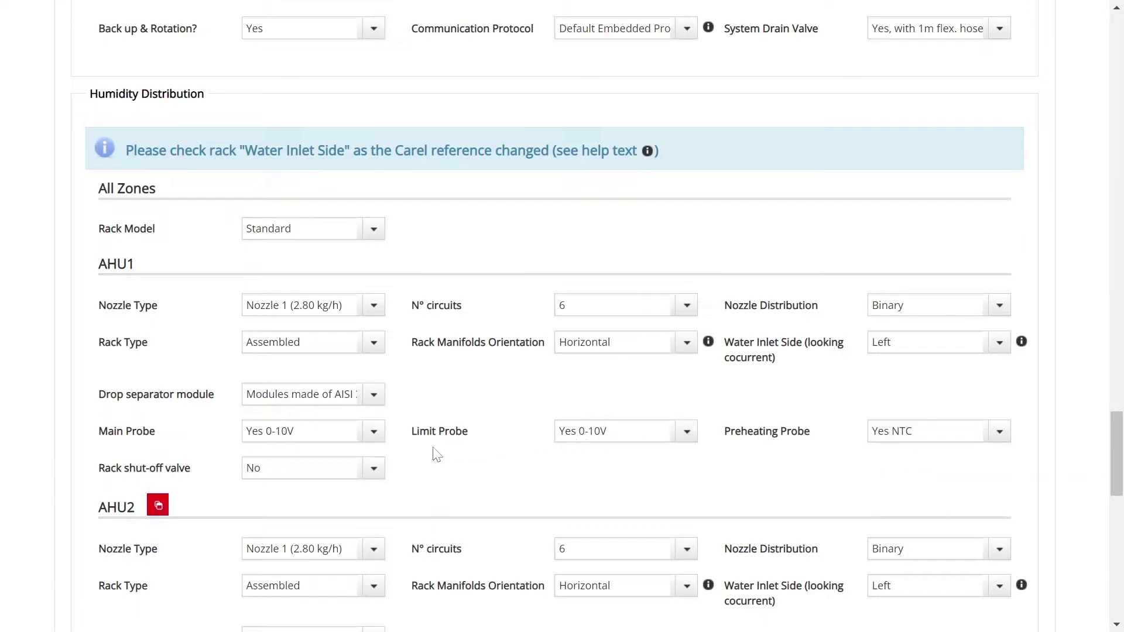
left_click(371, 471)
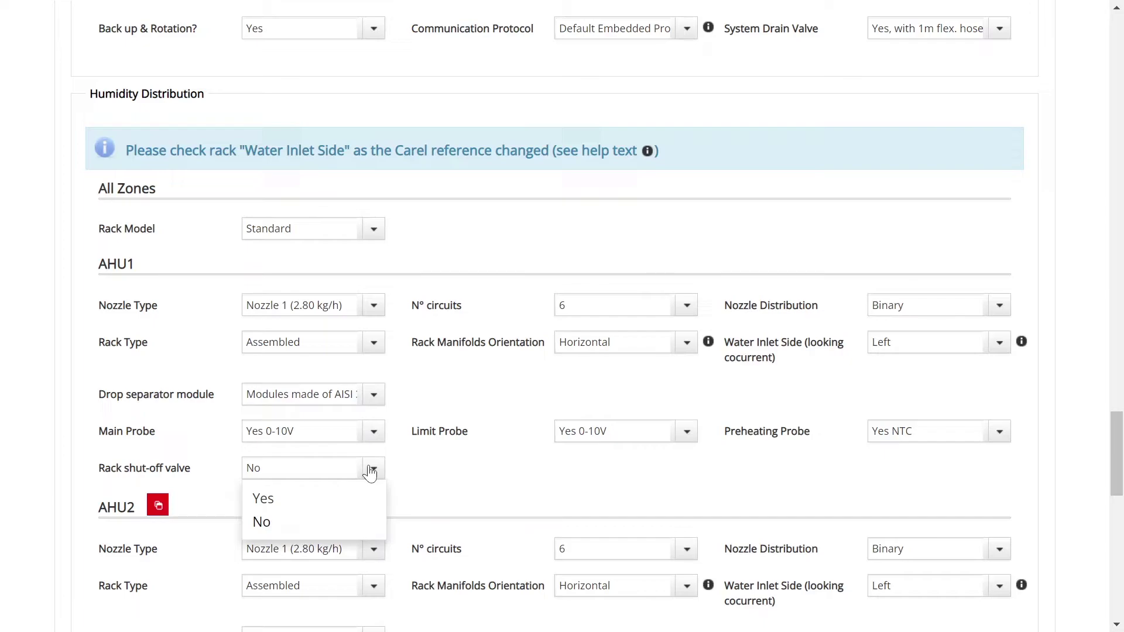
left_click(326, 501)
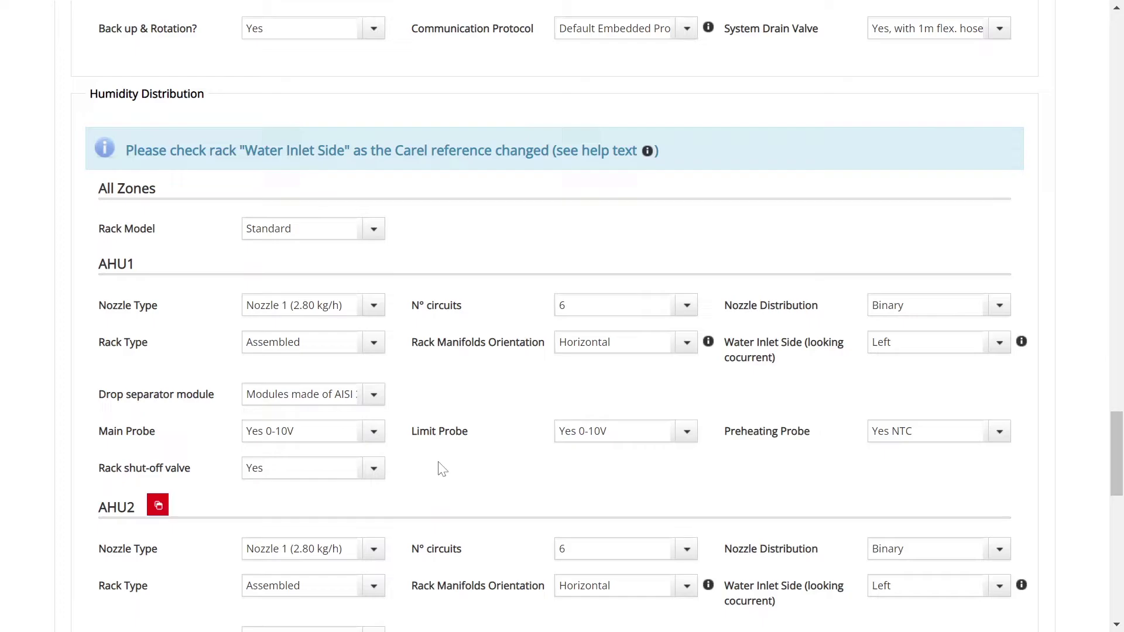
- Copy AHU1's humidity distribution settings to AHU2 and AHU3
scroll(432, 459, "down", 2)
scroll(431, 455, "down", 4)
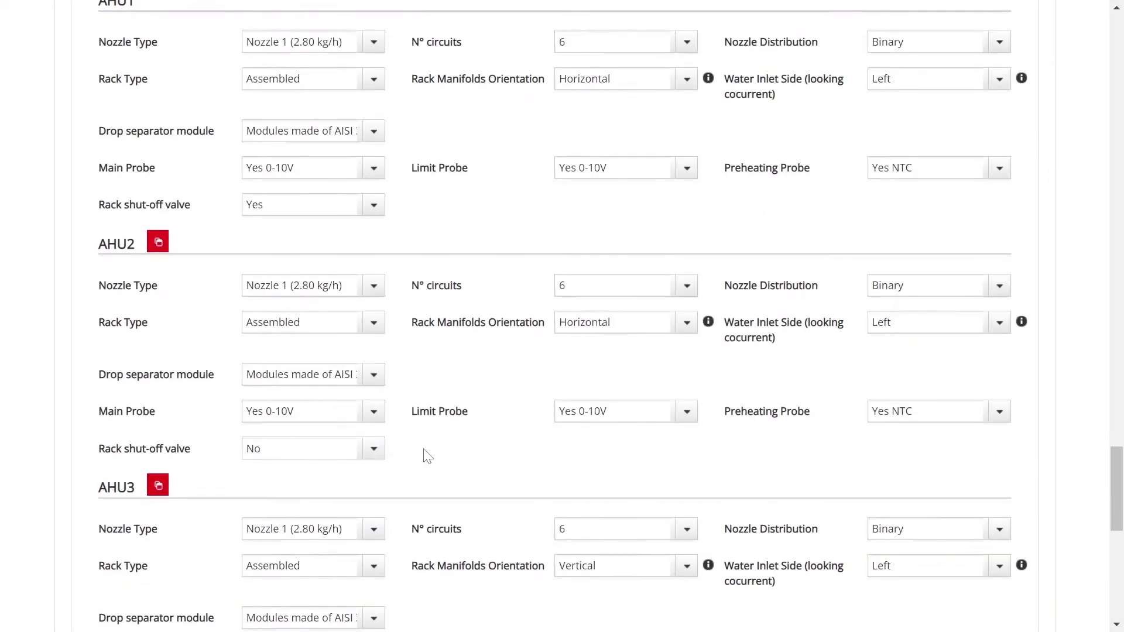
scroll(428, 457, "down", 2)
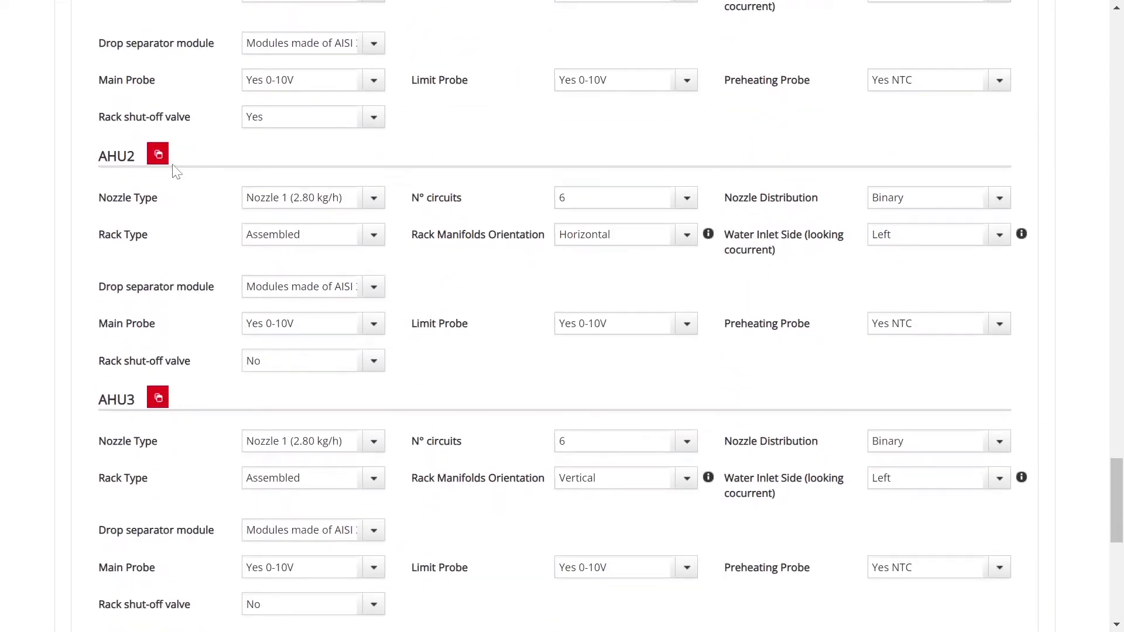
left_click(158, 155)
left_click(160, 400)
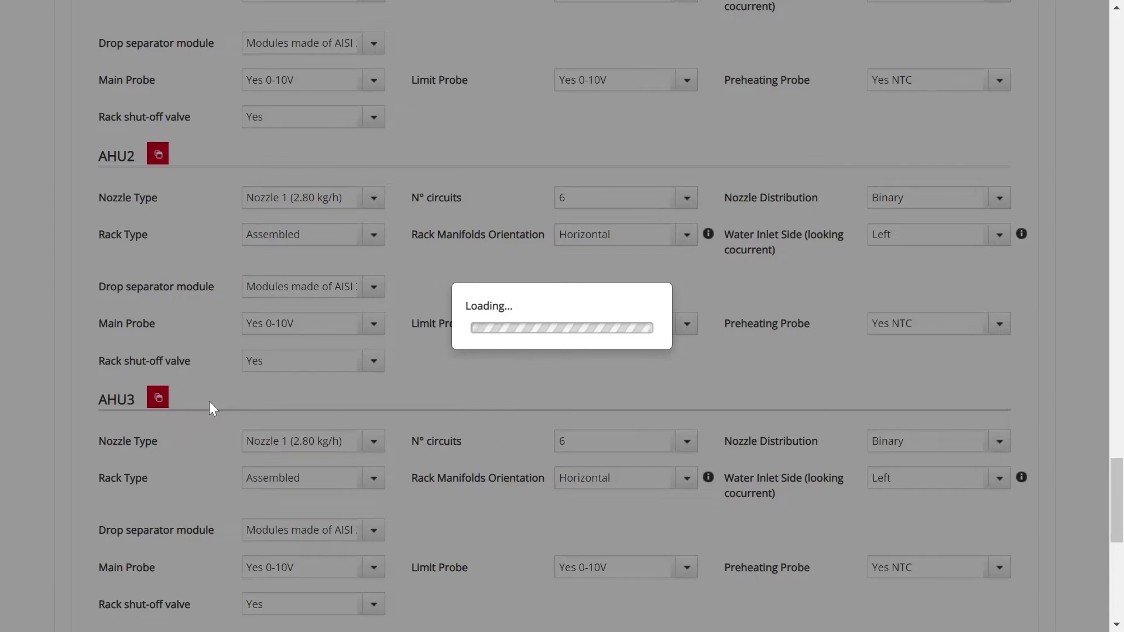
- Size the reverse osmosis system for this system and set its longest distance to the humidifier's cabinet to 10 m
scroll(214, 408, "down", 5)
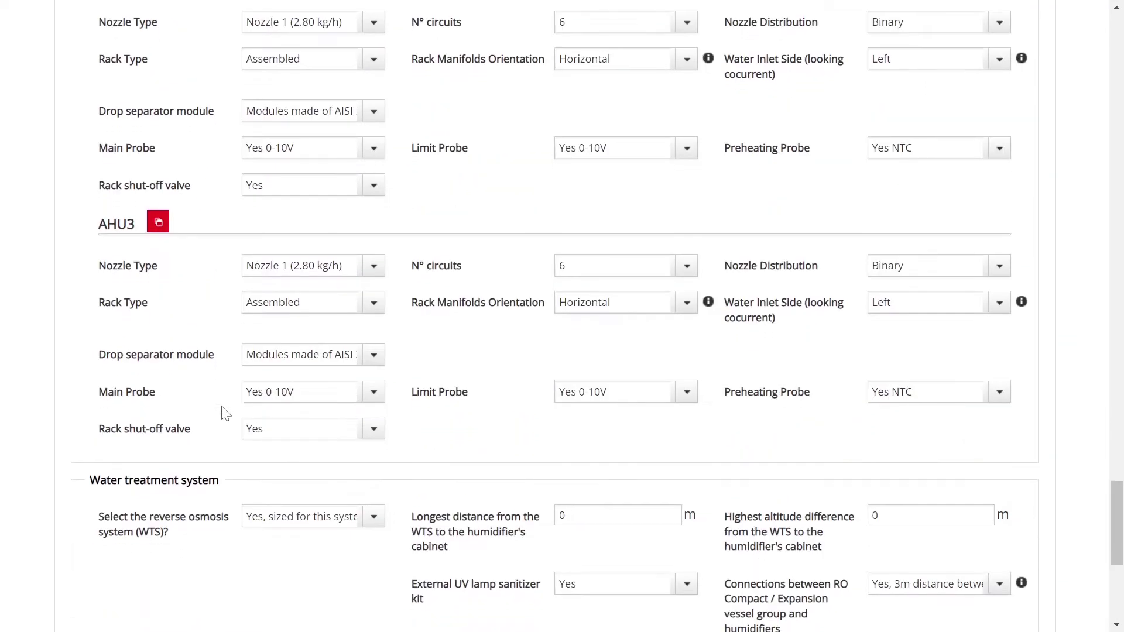
scroll(226, 413, "down", 3)
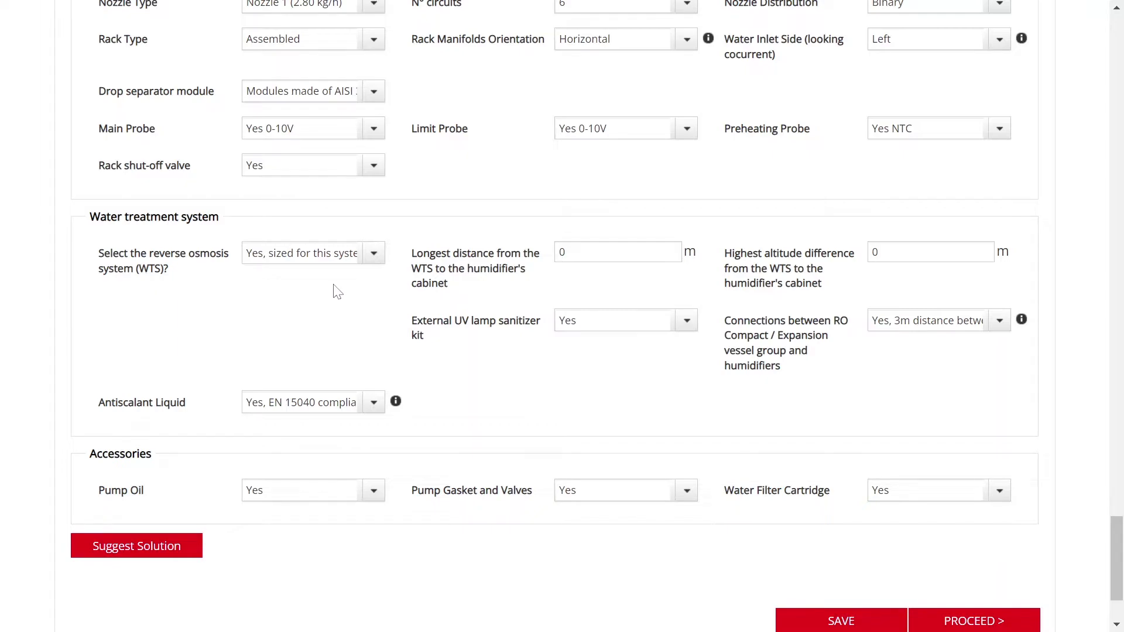
left_click(373, 254)
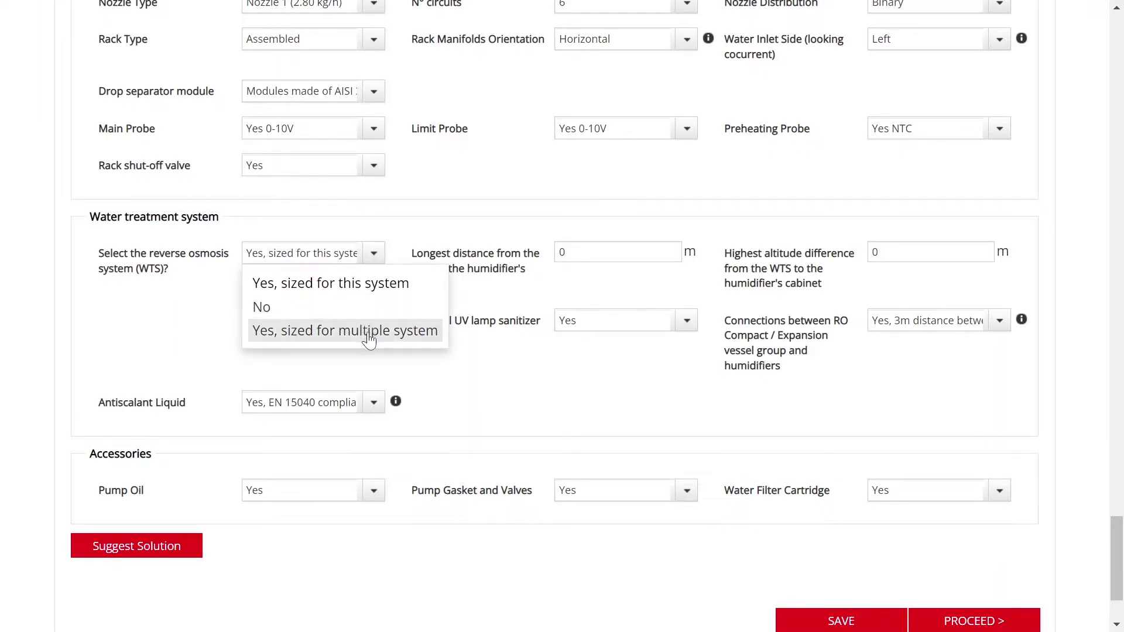
left_click(358, 285)
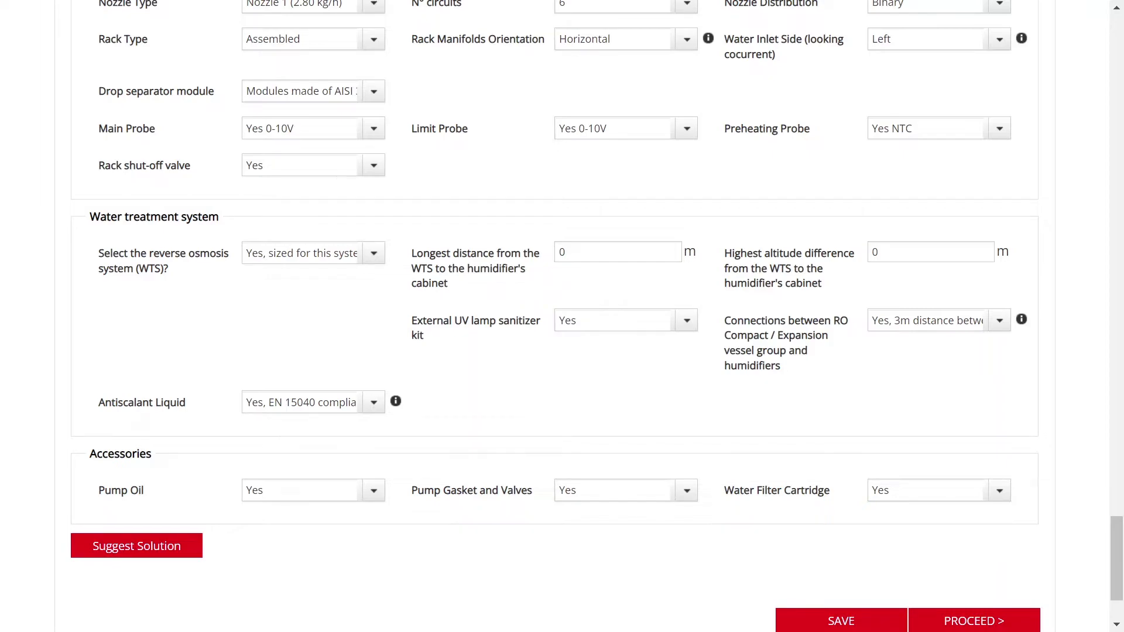
left_click_drag(565, 252, 550, 253)
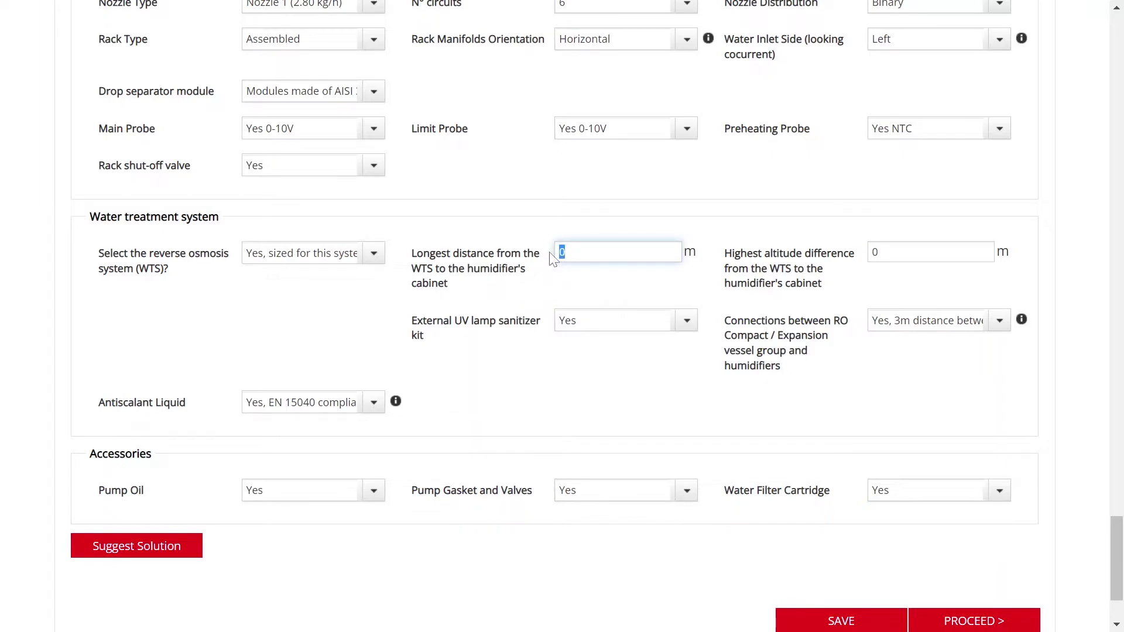
type("10")
left_click(678, 287)
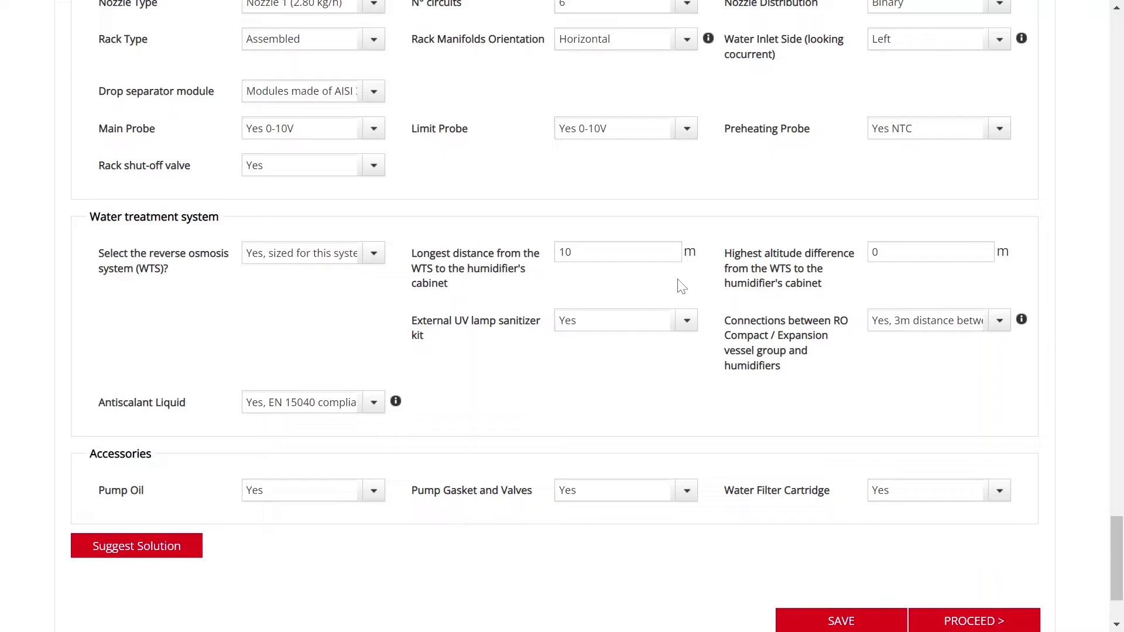
- Examine the water treatment options for the external UV lamp sanitizer kit, connections to the humidifiers and antiscalant liquid
left_click(687, 321)
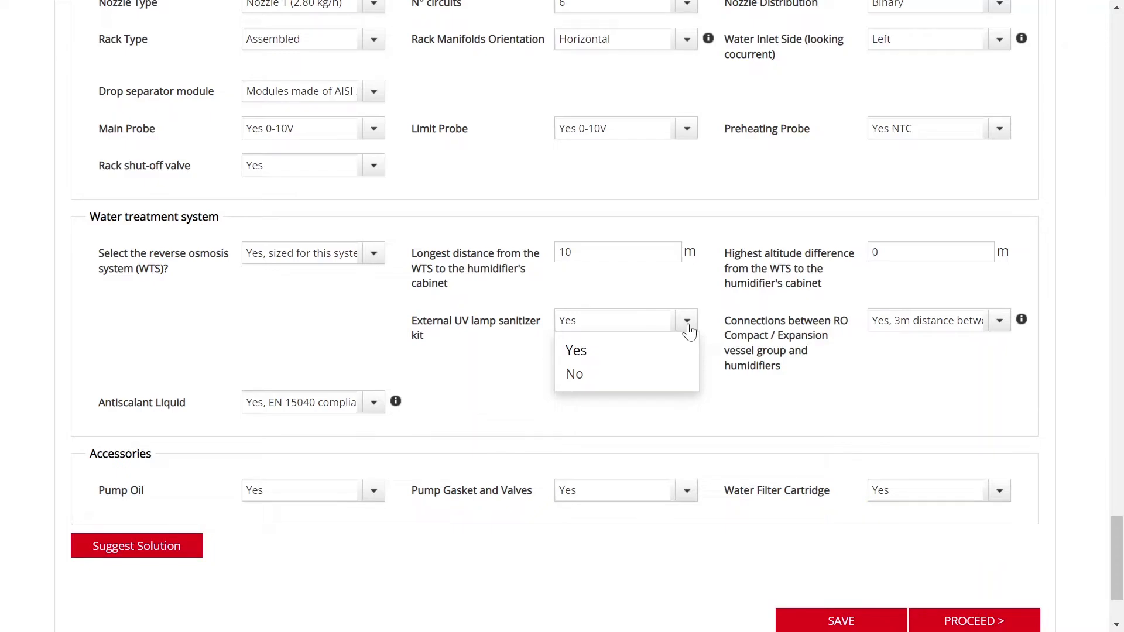
left_click(688, 330)
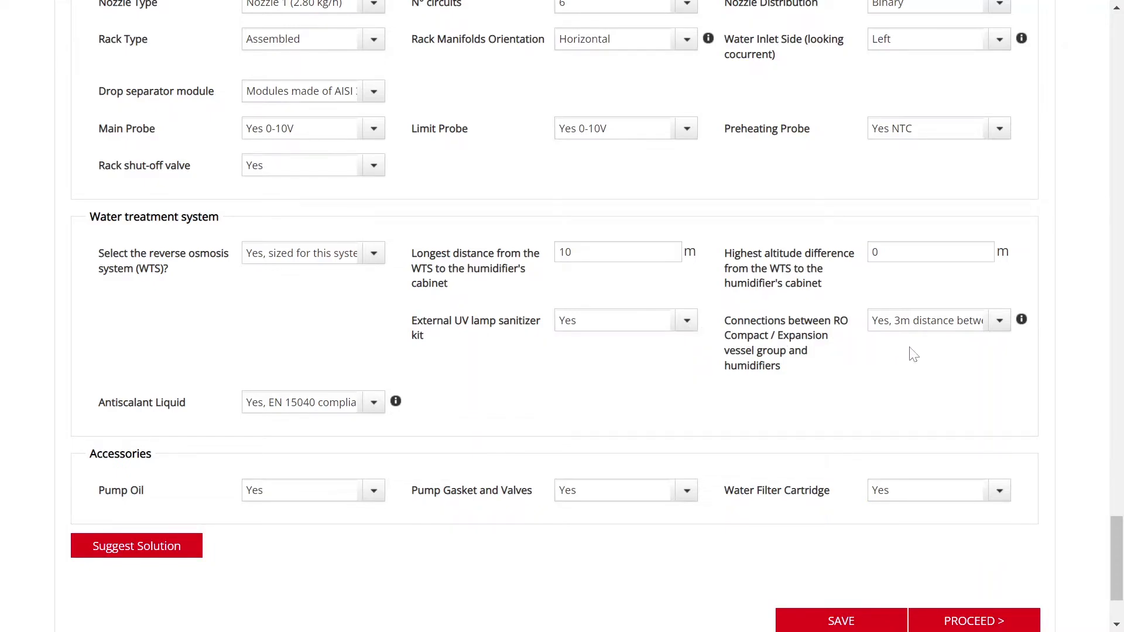
left_click(1002, 331)
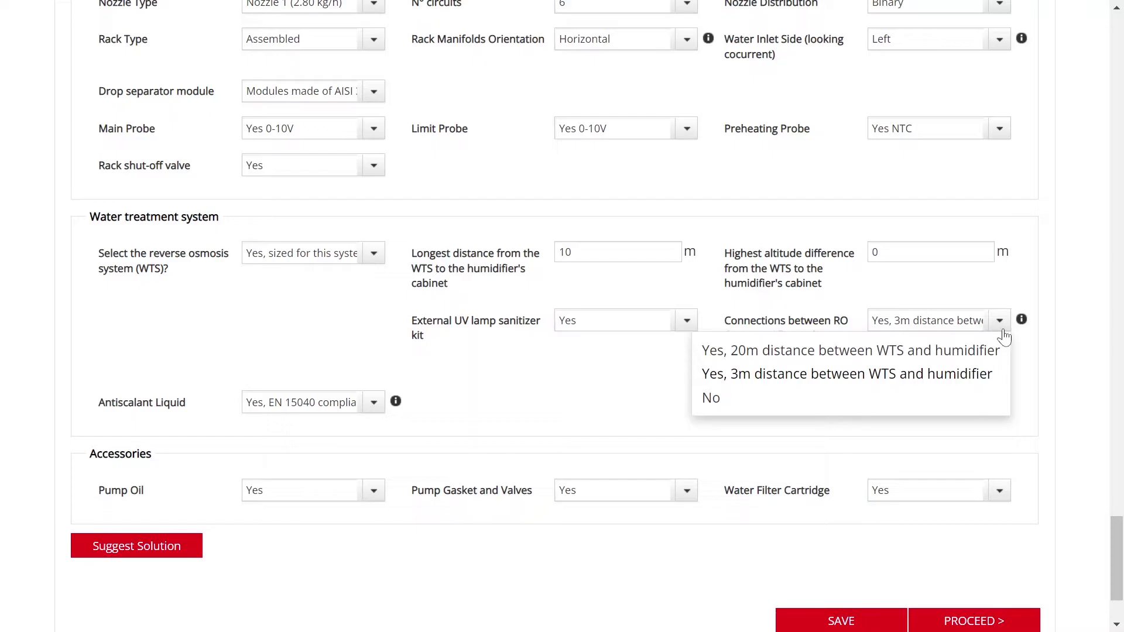
left_click(1002, 332)
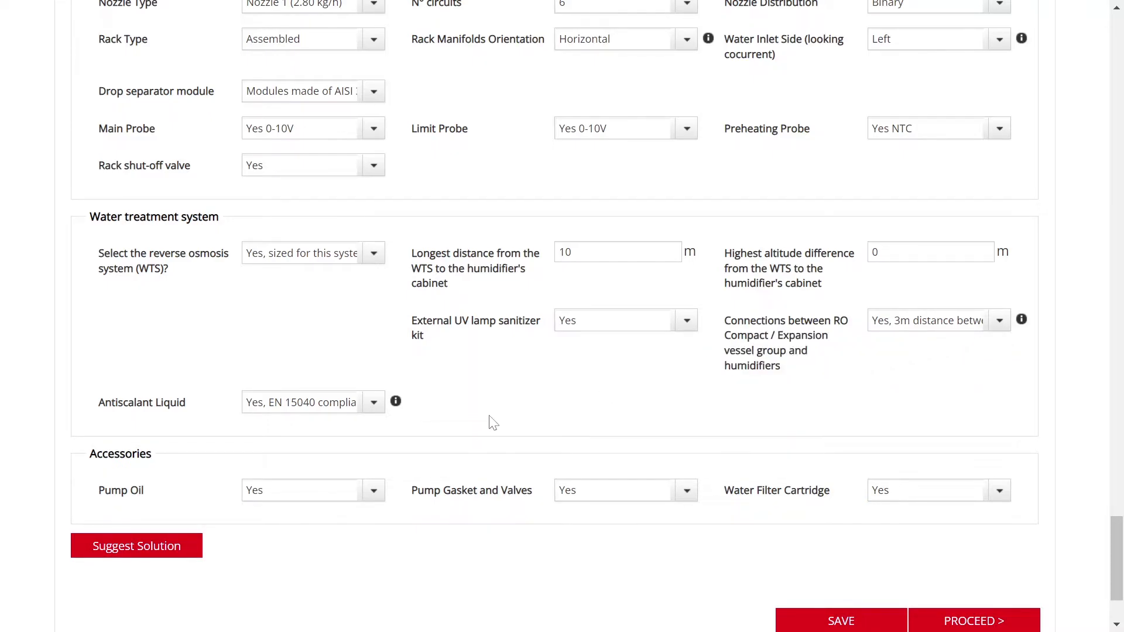
left_click(369, 409)
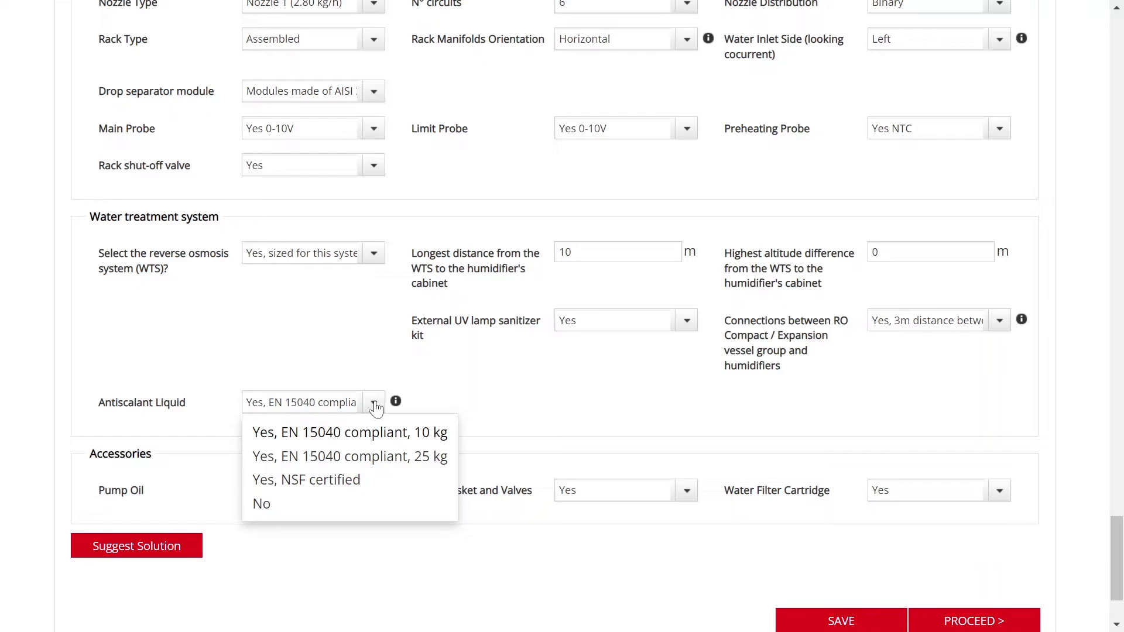
left_click(375, 404)
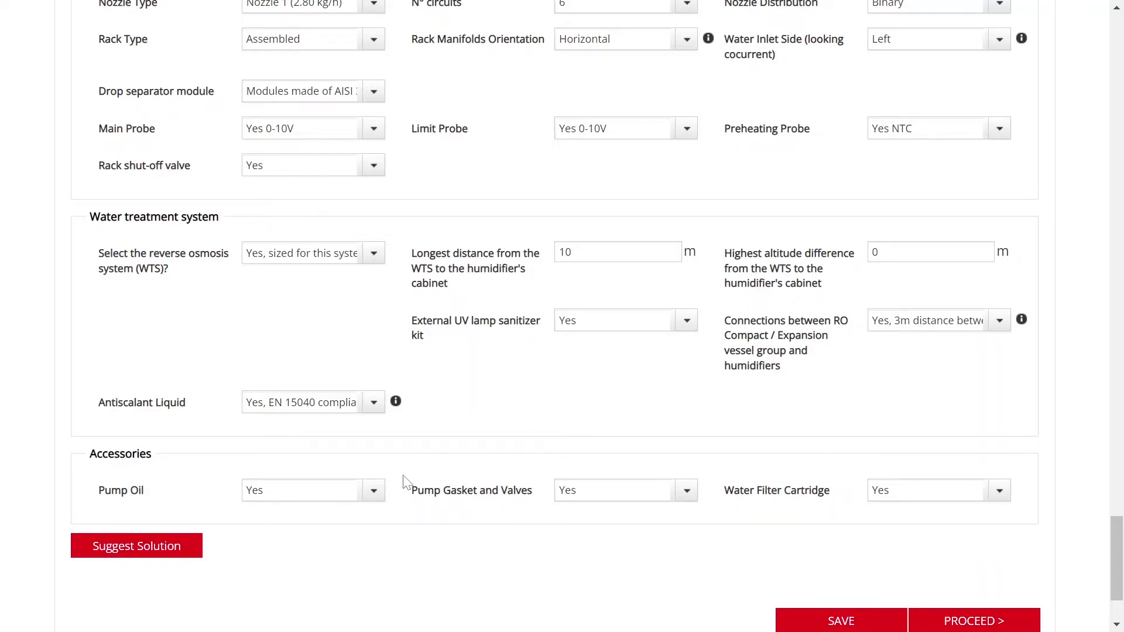
- Generate the suggested solution for the configured system and review its humidity production products
scroll(401, 477, "down", 2)
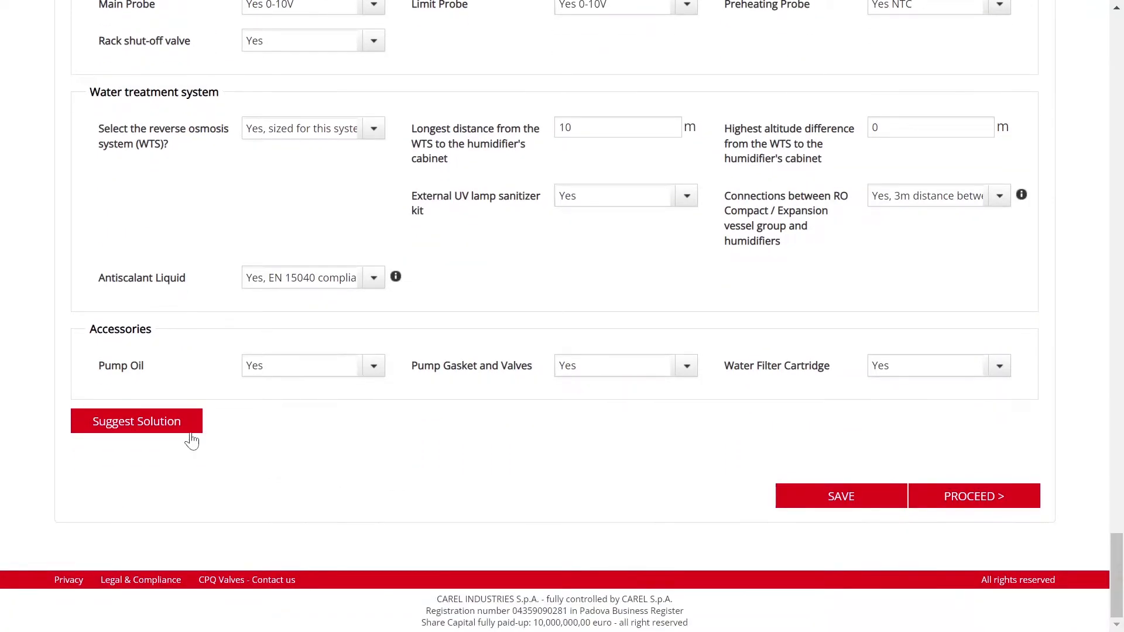
left_click(189, 433)
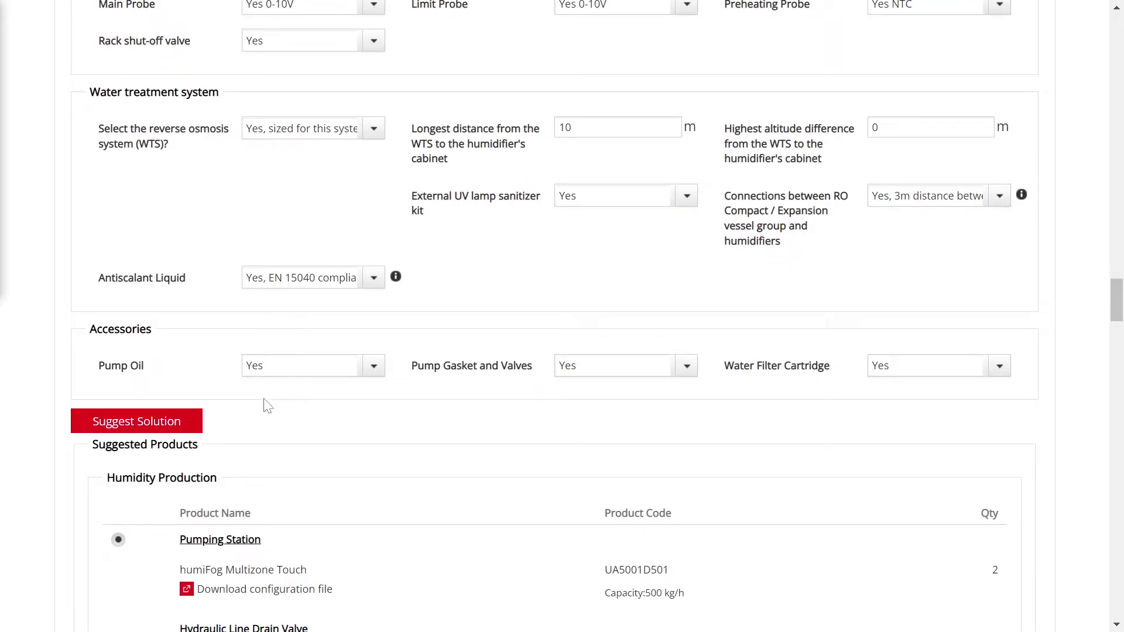
scroll(370, 419, "down", 2)
scroll(410, 419, "down", 5)
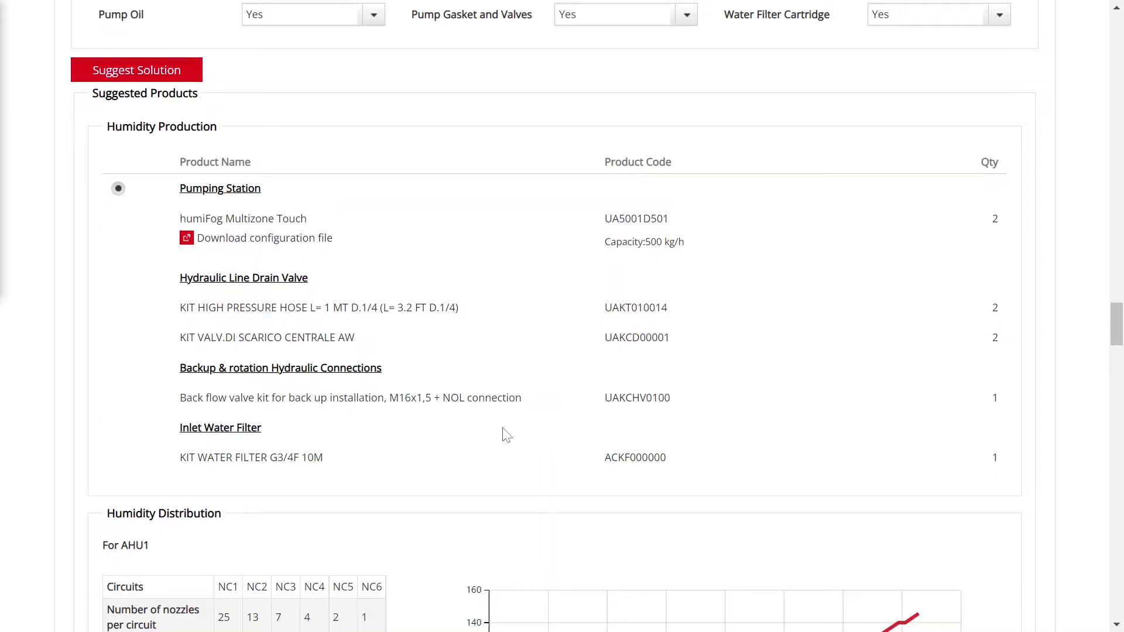
- Examine the suggested humidity distribution for the three AHUs: circuit tables, flow charts, atomizing racks, control panels, drop separators, hoses, valves and probes
scroll(481, 428, "down", 6)
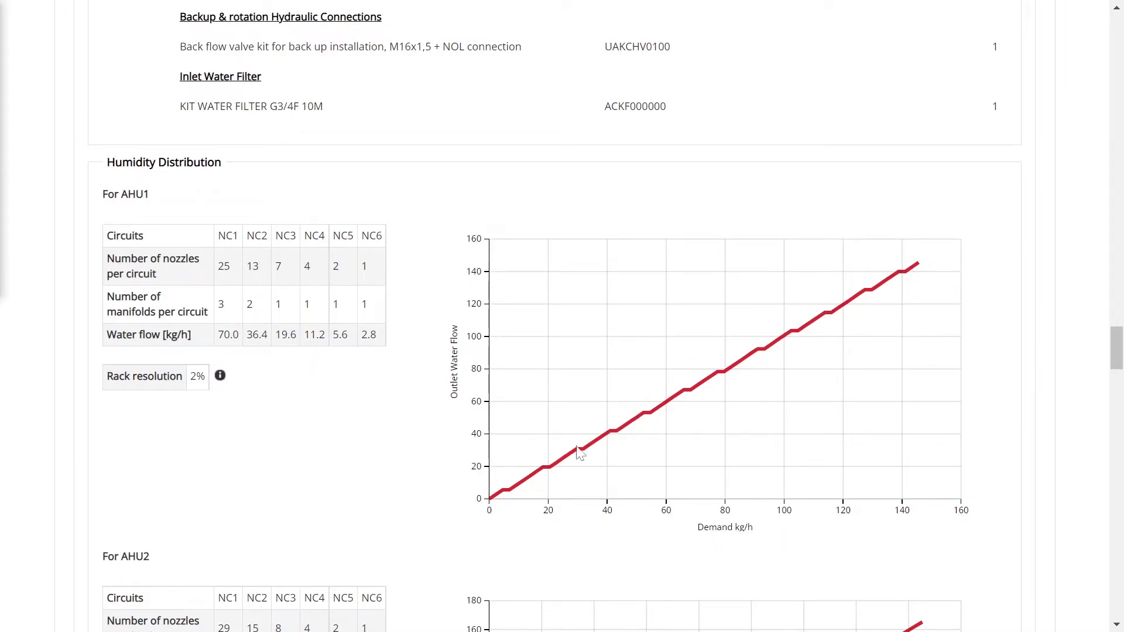
mouse_move(597, 451)
scroll(435, 524, "down", 2)
scroll(437, 525, "down", 10)
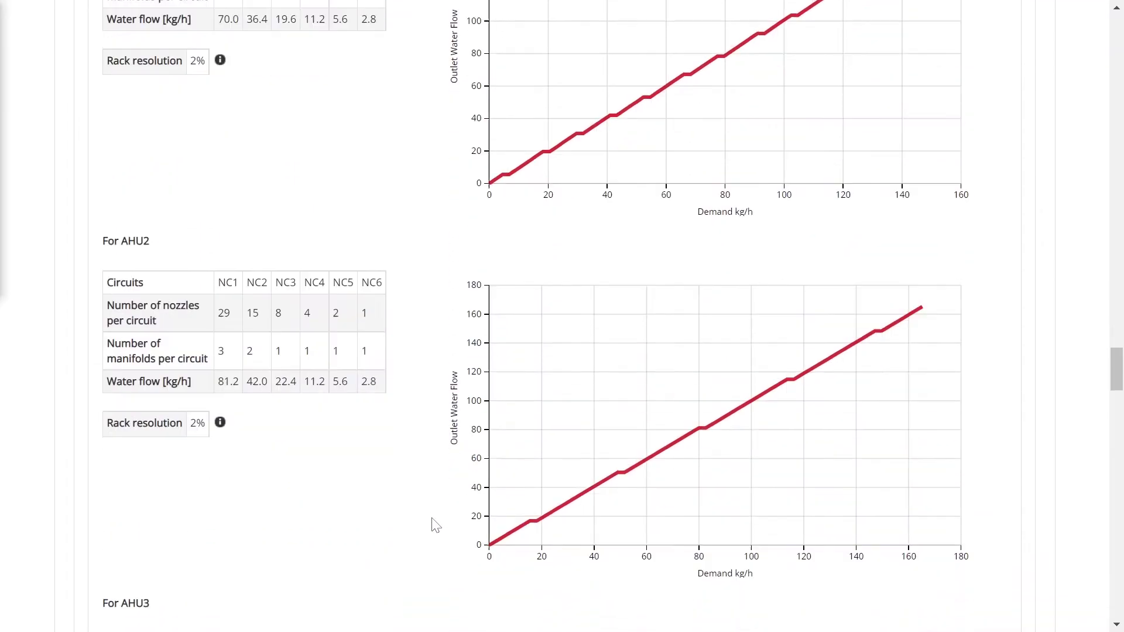
scroll(432, 521, "down", 6)
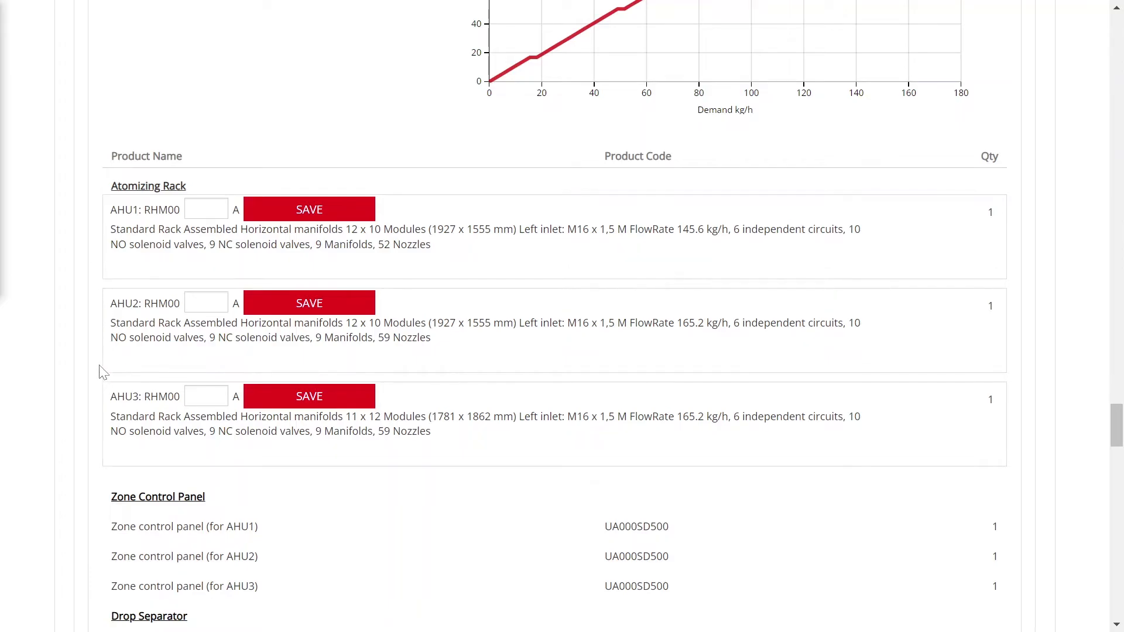
scroll(95, 393, "down", 3)
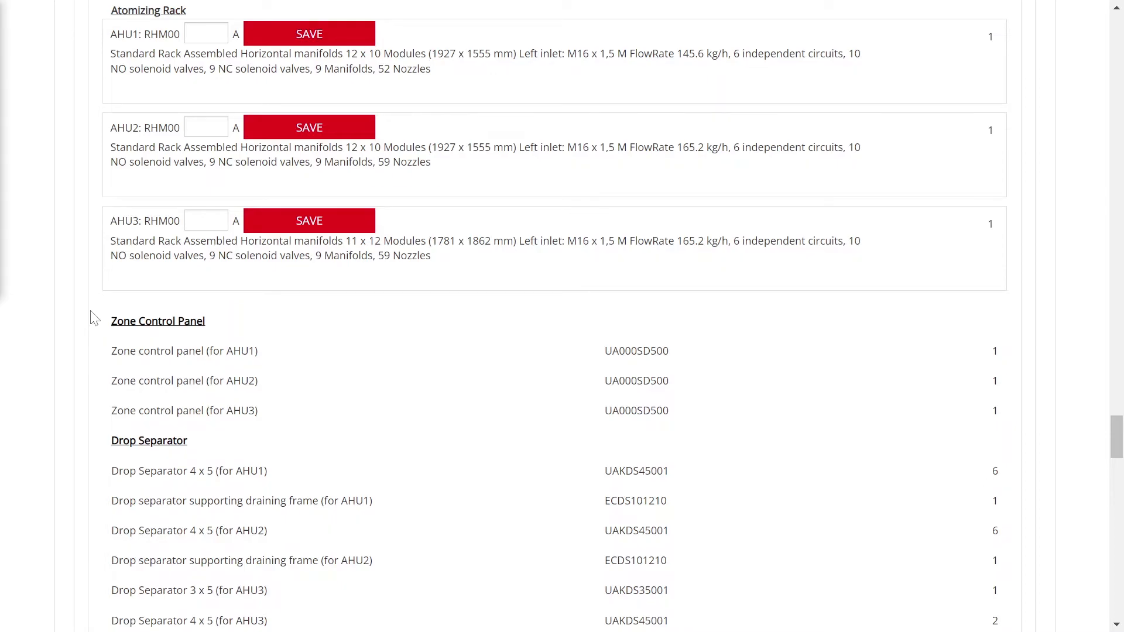
scroll(94, 322, "down", 4)
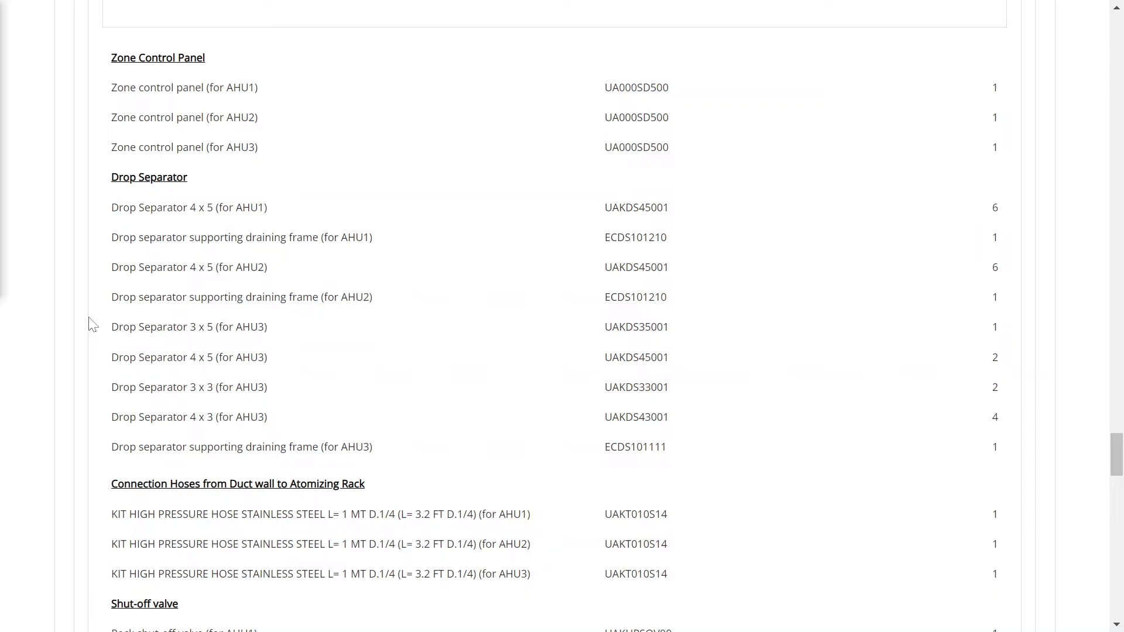
scroll(94, 319, "down", 3)
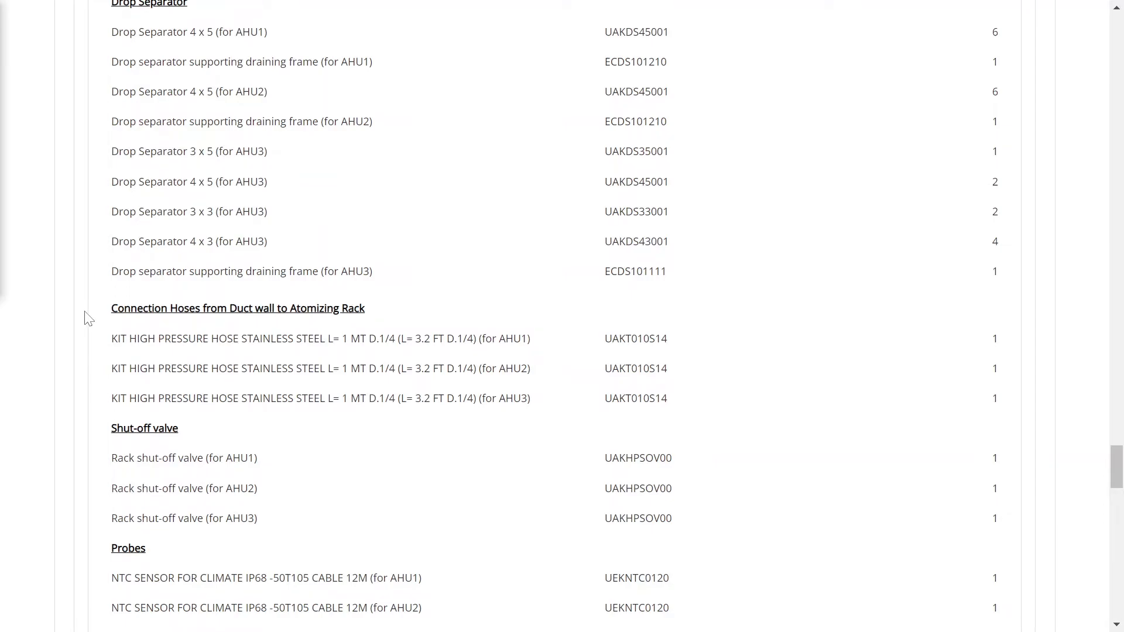
scroll(88, 319, "down", 5)
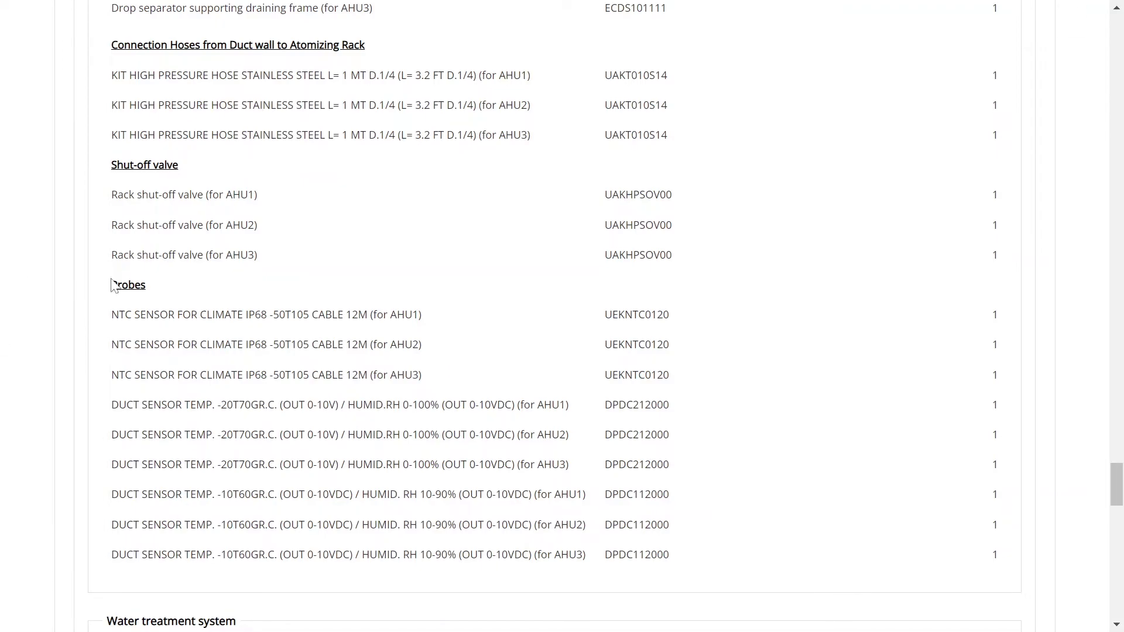
- Review the suggested water treatment system products and the automatically selected accessories
scroll(90, 306, "down", 5)
scroll(92, 307, "down", 1)
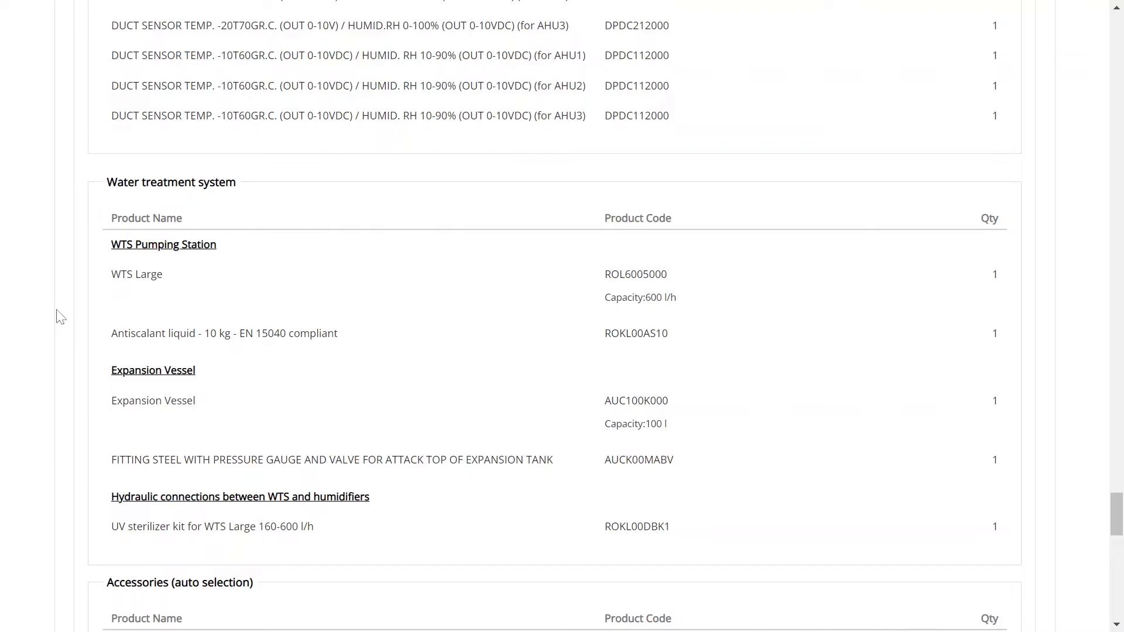
scroll(60, 316, "down", 5)
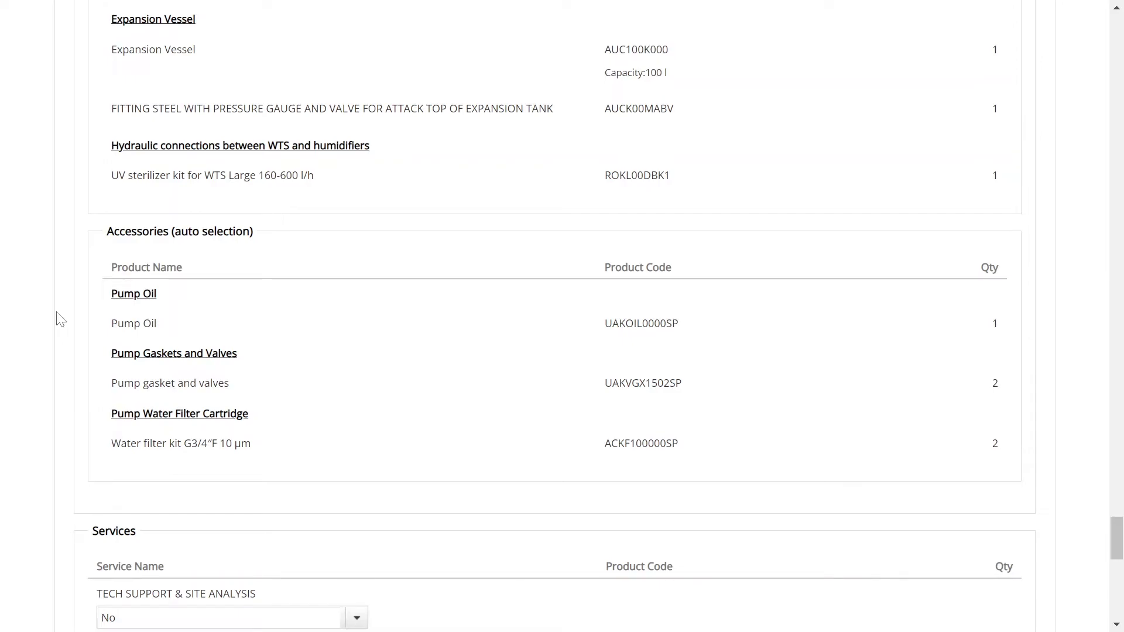
- Set the tech support and site analysis, training on CAREL products and kick off meeting services to Yes
scroll(62, 320, "down", 4)
scroll(62, 319, "down", 3)
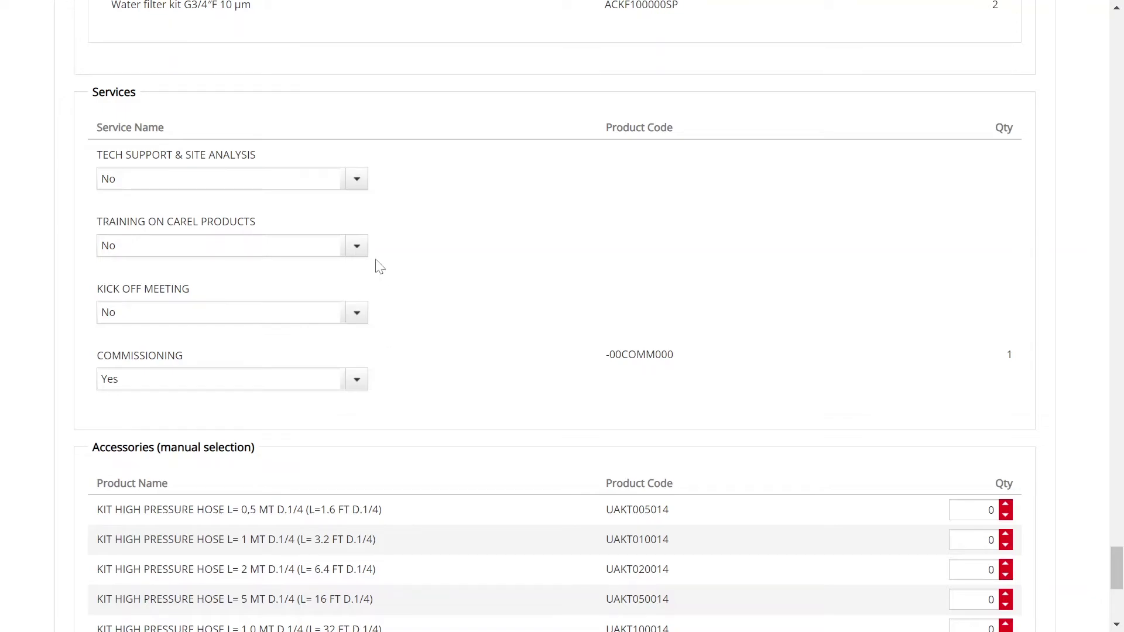
left_click(362, 188)
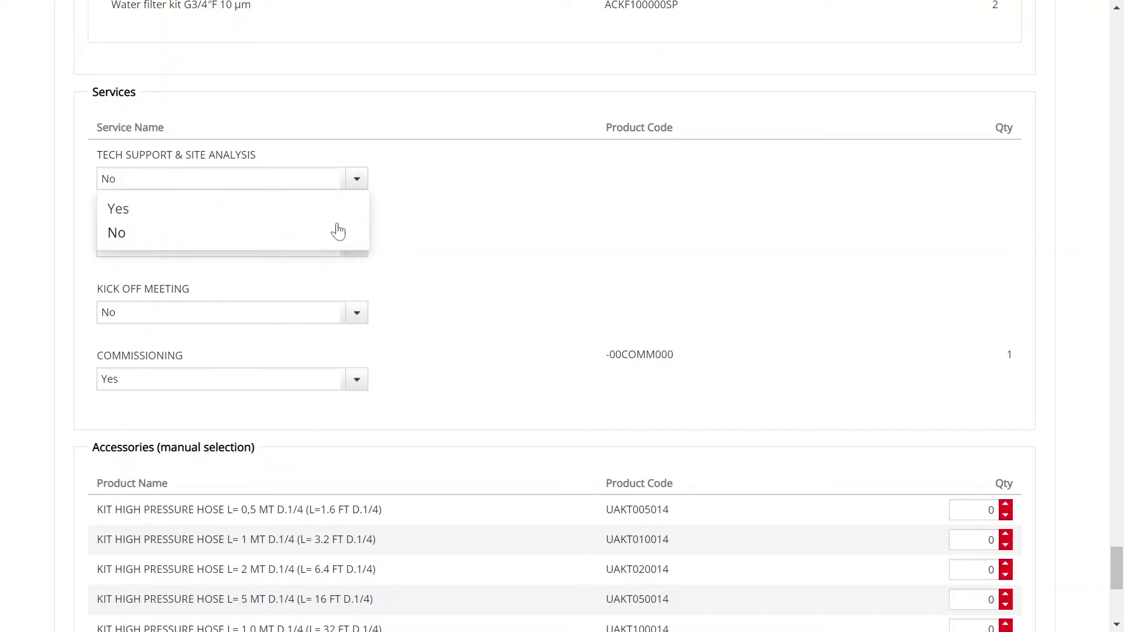
left_click(324, 214)
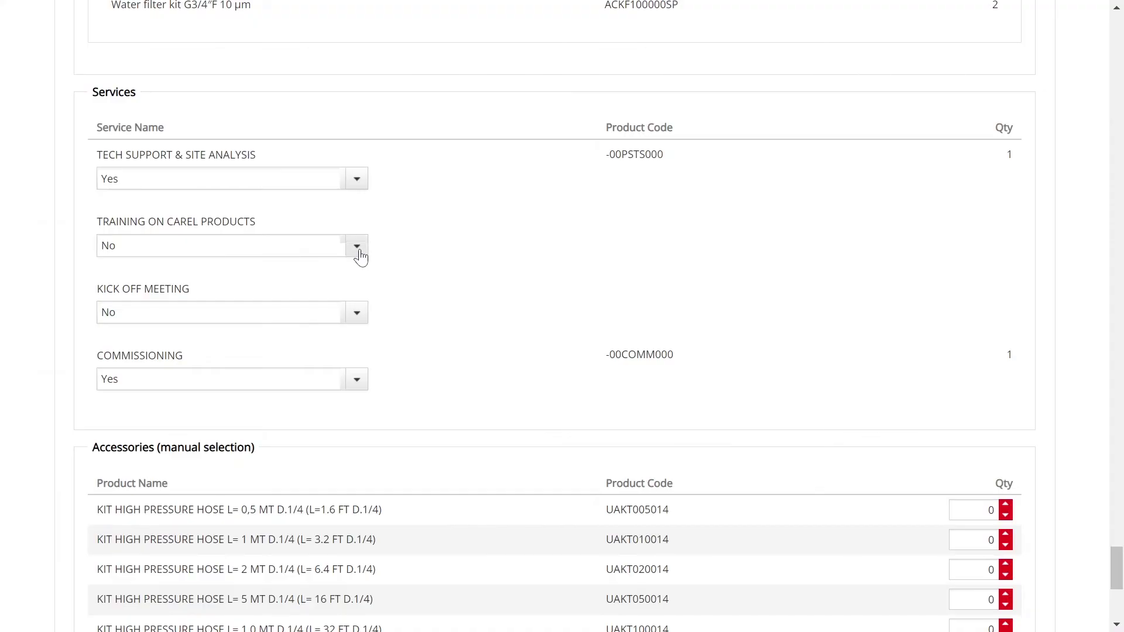
left_click(359, 251)
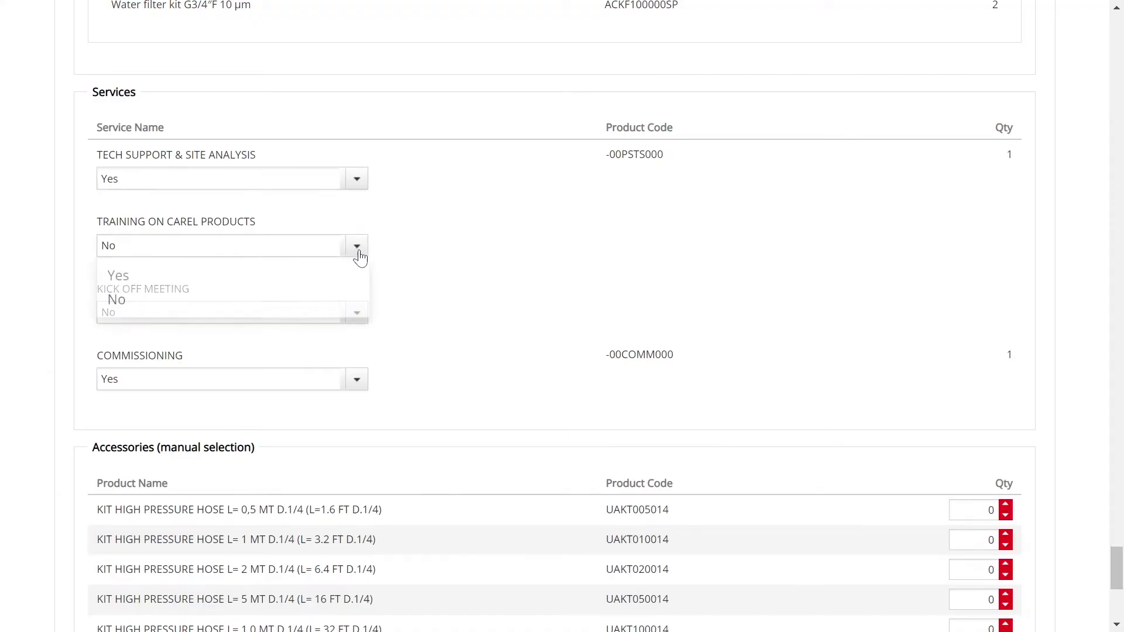
left_click(315, 276)
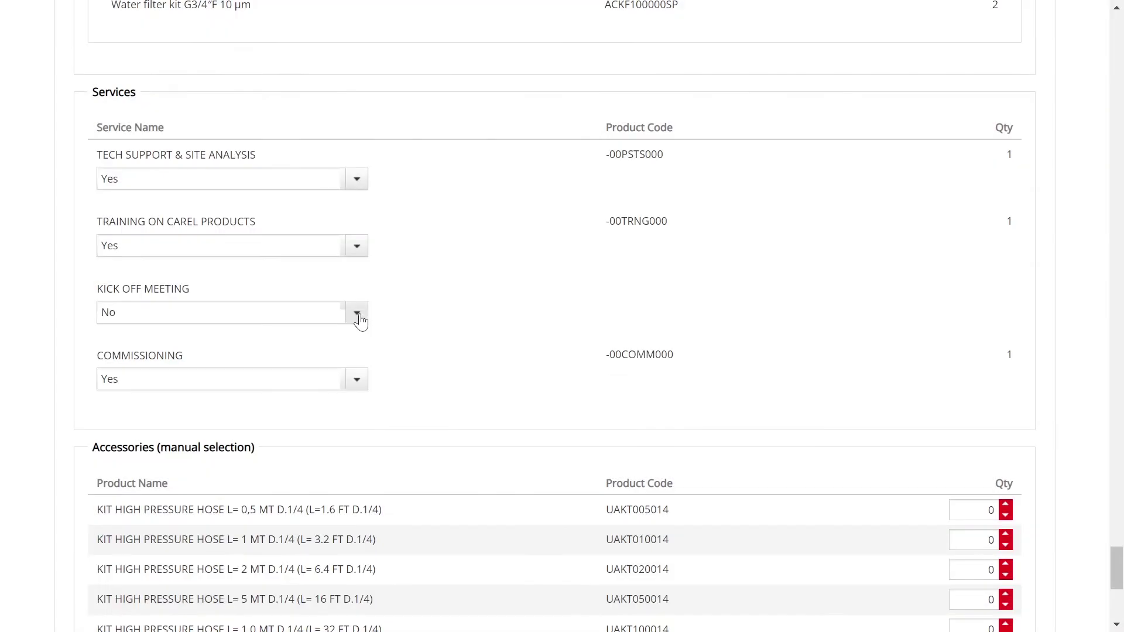
left_click(358, 315)
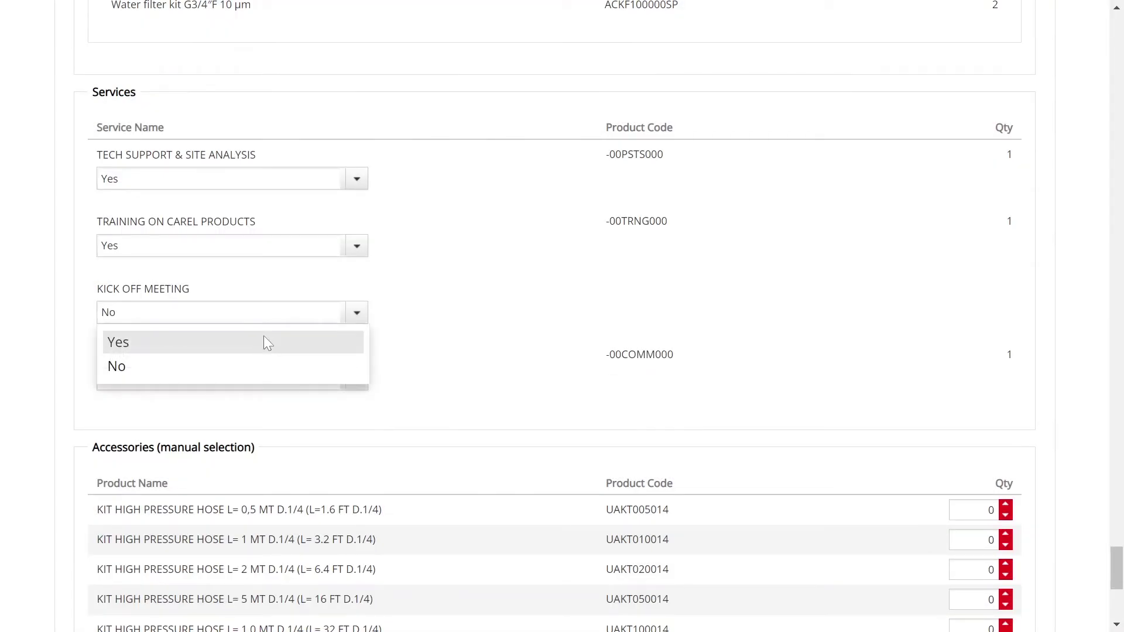
left_click(263, 343)
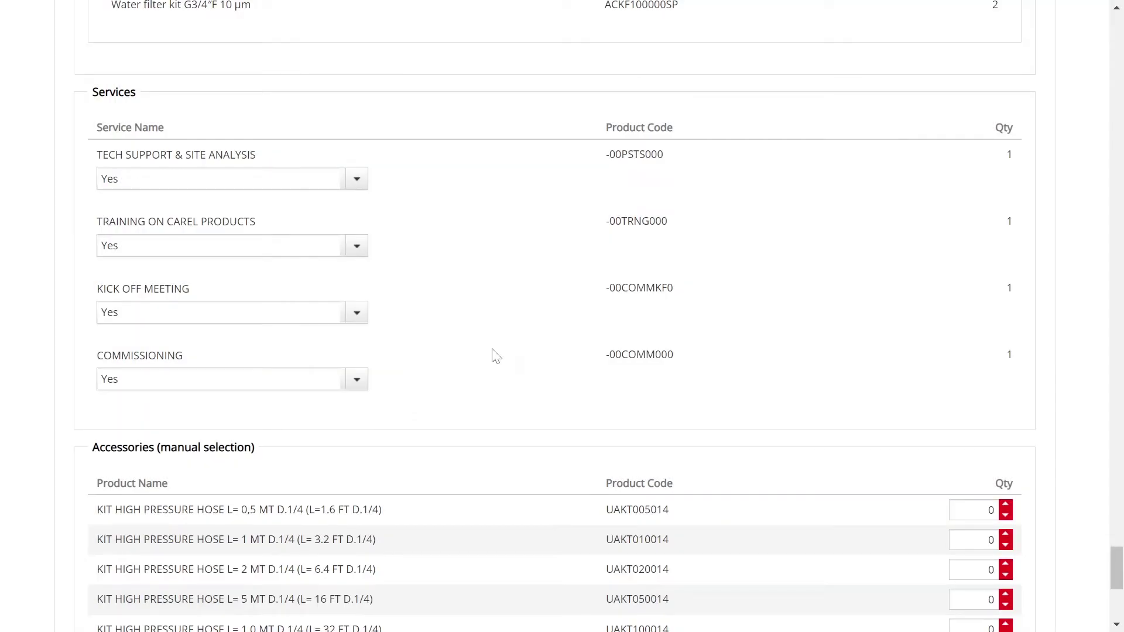
- Set the manual accessory quantities to 1 for the 20 m high pressure hose and 3 for the 10 m hose, and save the configuration
scroll(496, 356, "down", 6)
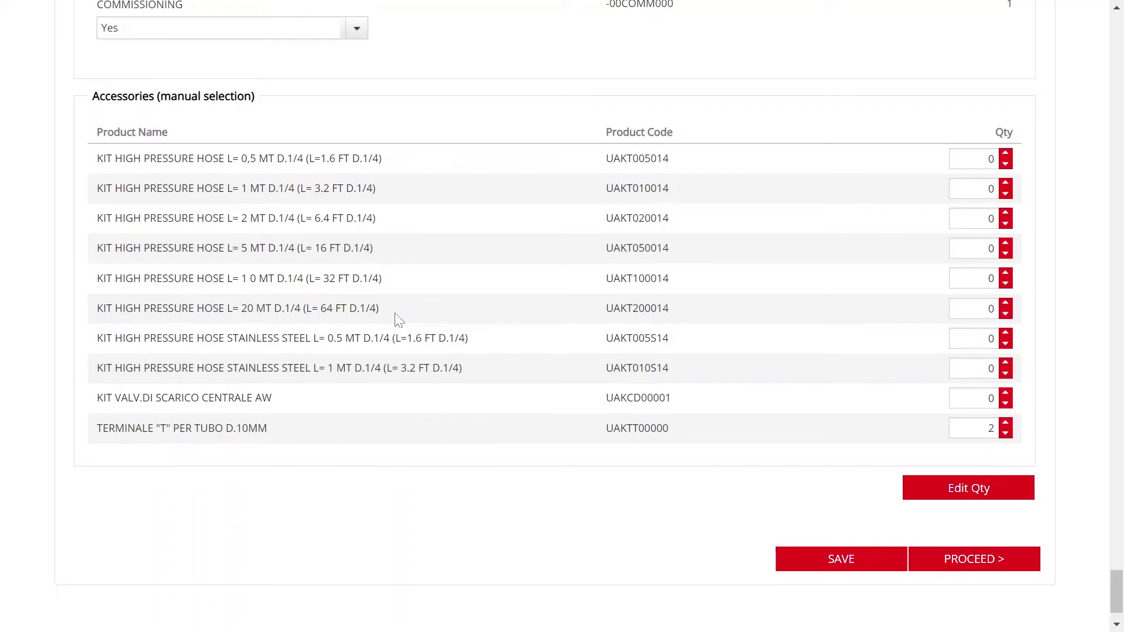
left_click(1006, 305)
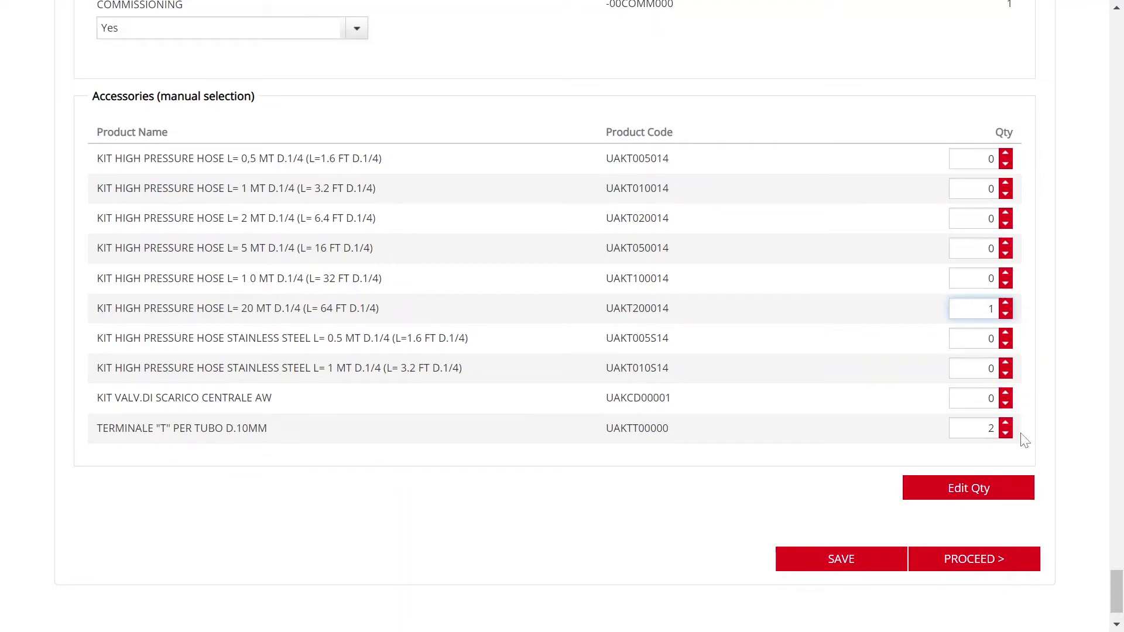
left_click(973, 279)
type("3")
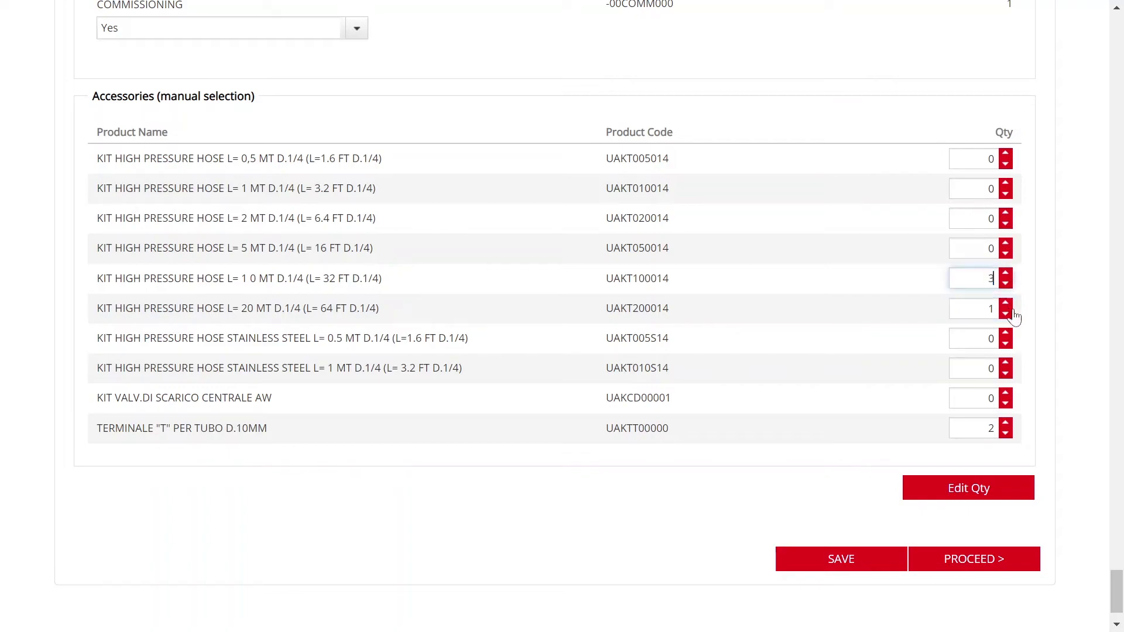
left_click(1041, 341)
left_click(873, 565)
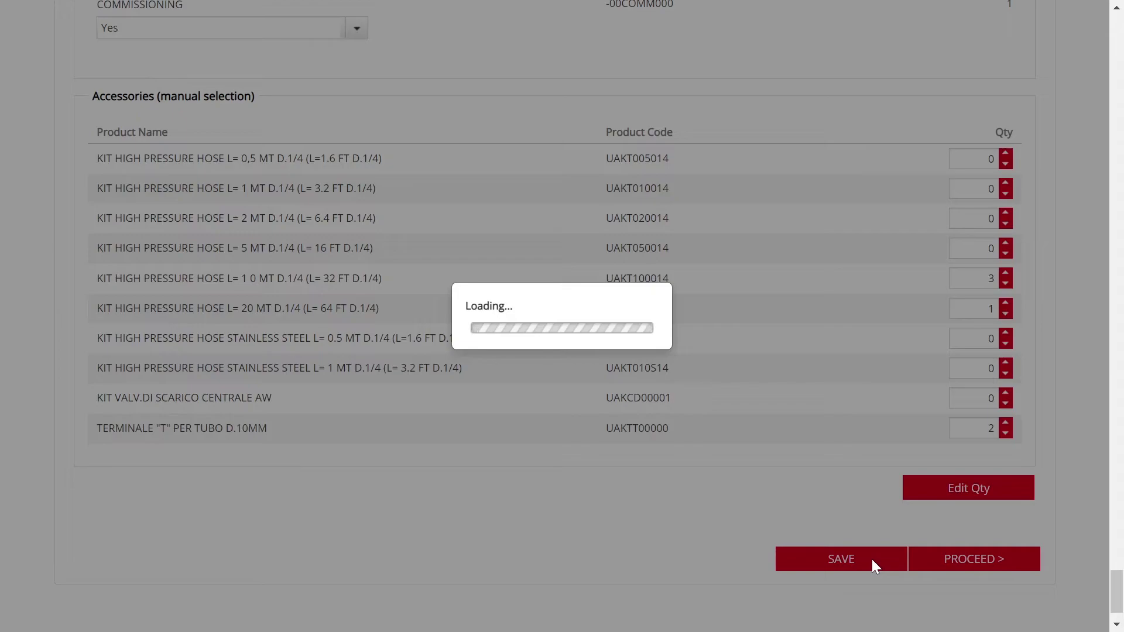
- Proceed from the accessories to manual selection and on to the quote without adding any extra part numbers
scroll(872, 565, "down", 1)
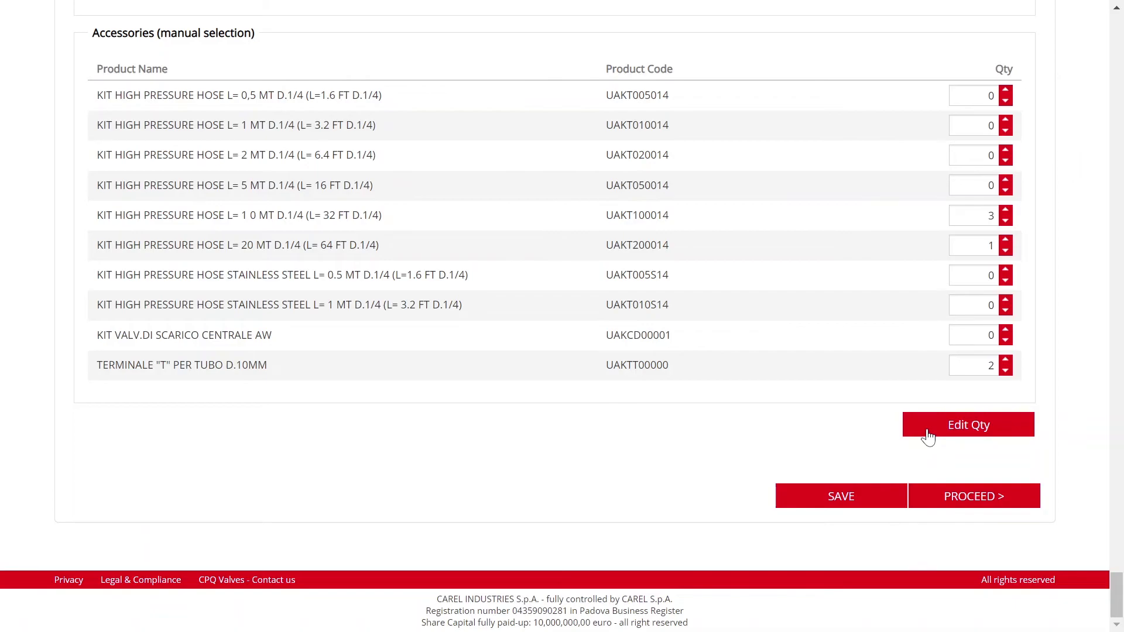
left_click(932, 497)
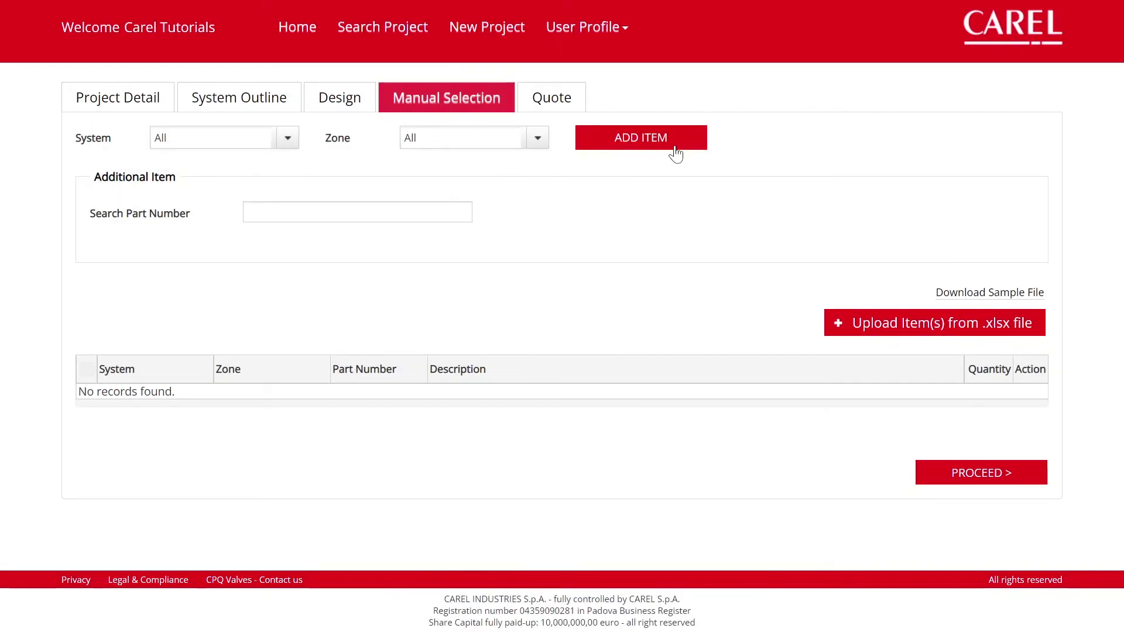
left_click(375, 212)
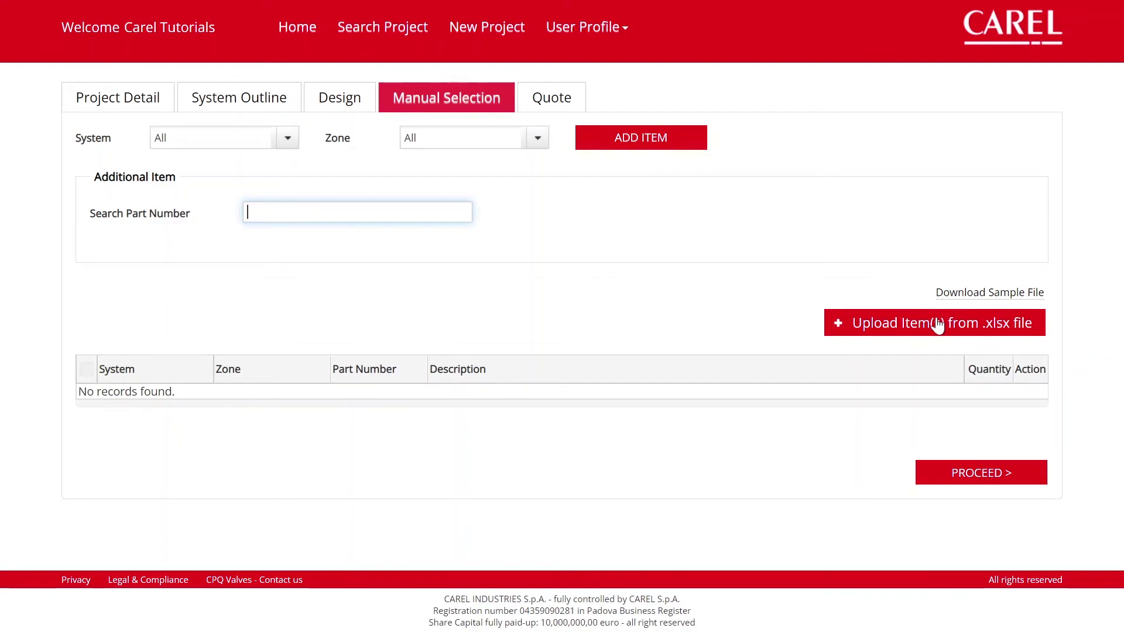
left_click(918, 482)
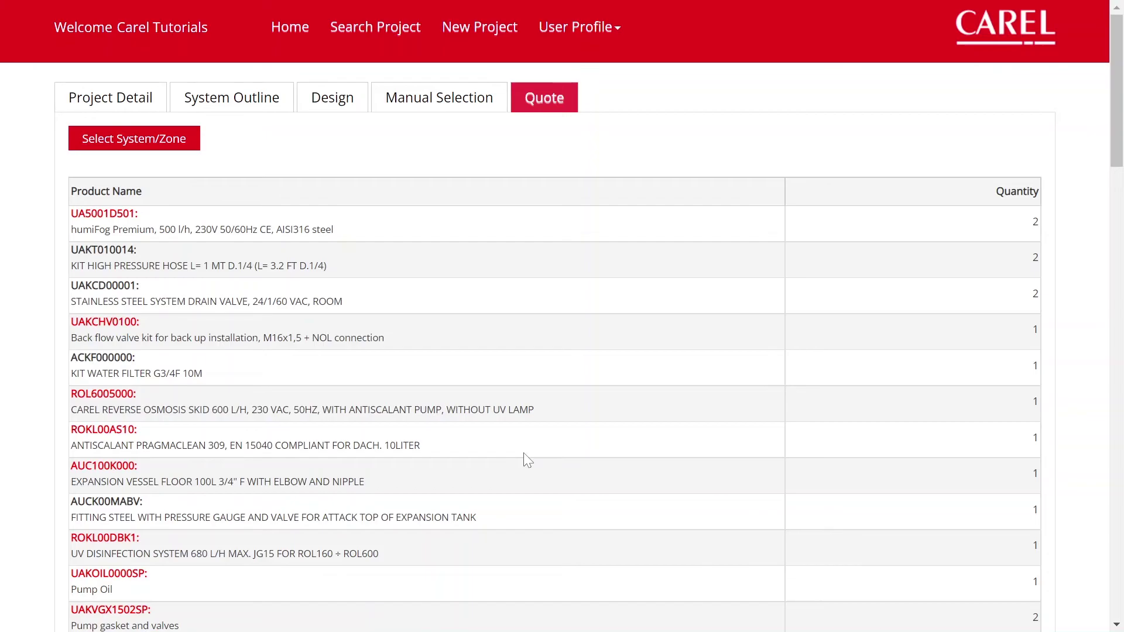
- Review the full list of products and quantities in the quote and open the technical proposal PDF
scroll(524, 454, "down", 8)
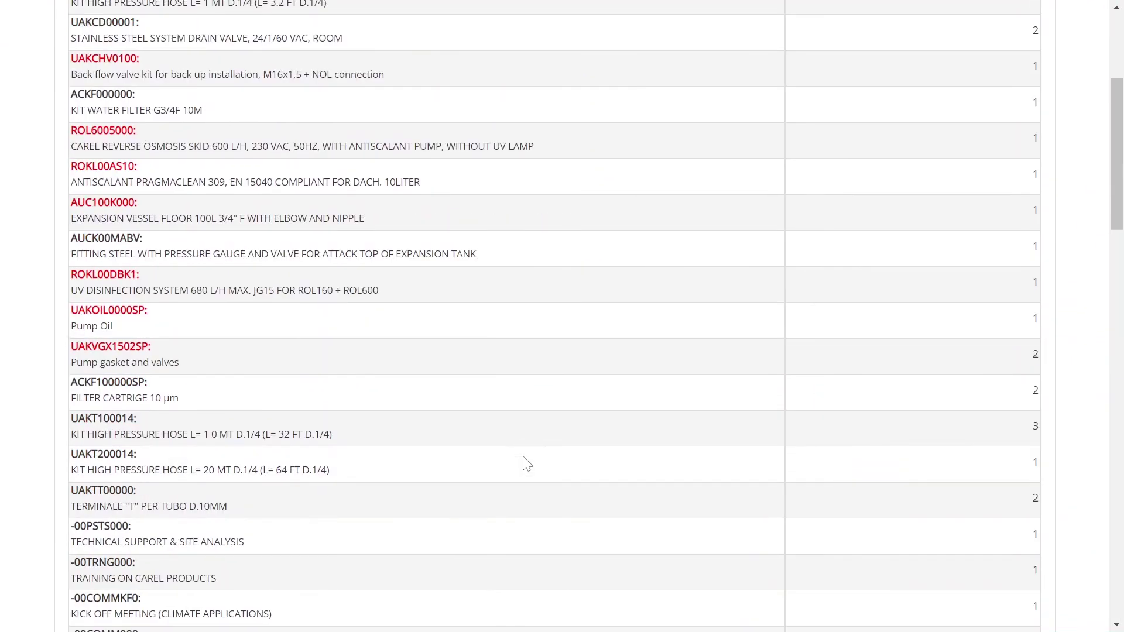
scroll(527, 464, "down", 18)
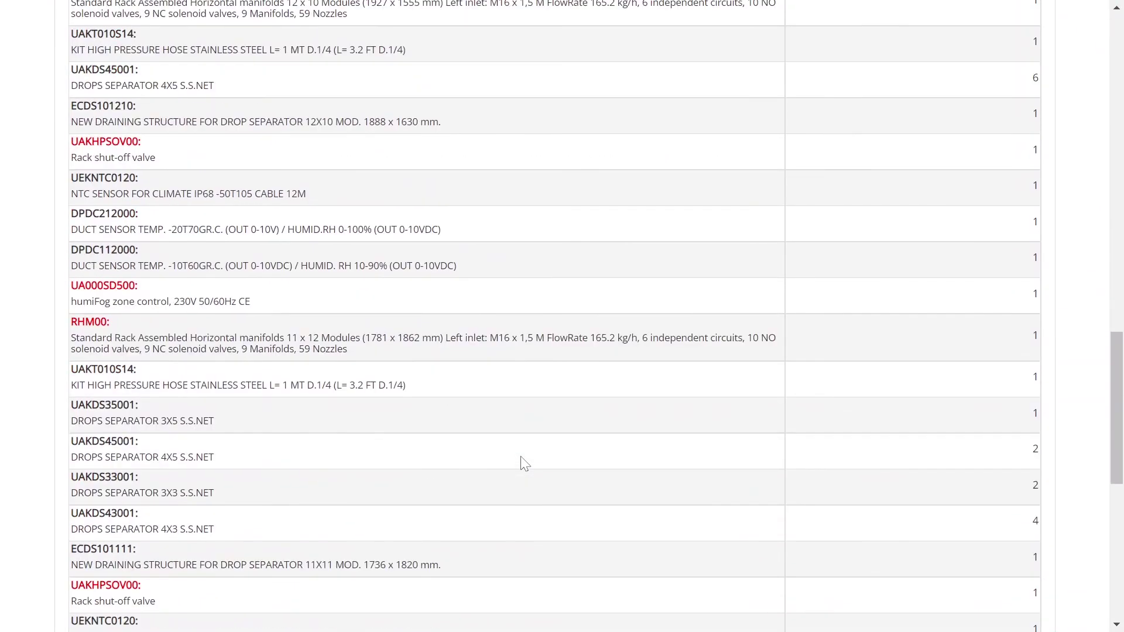
scroll(524, 463, "down", 6)
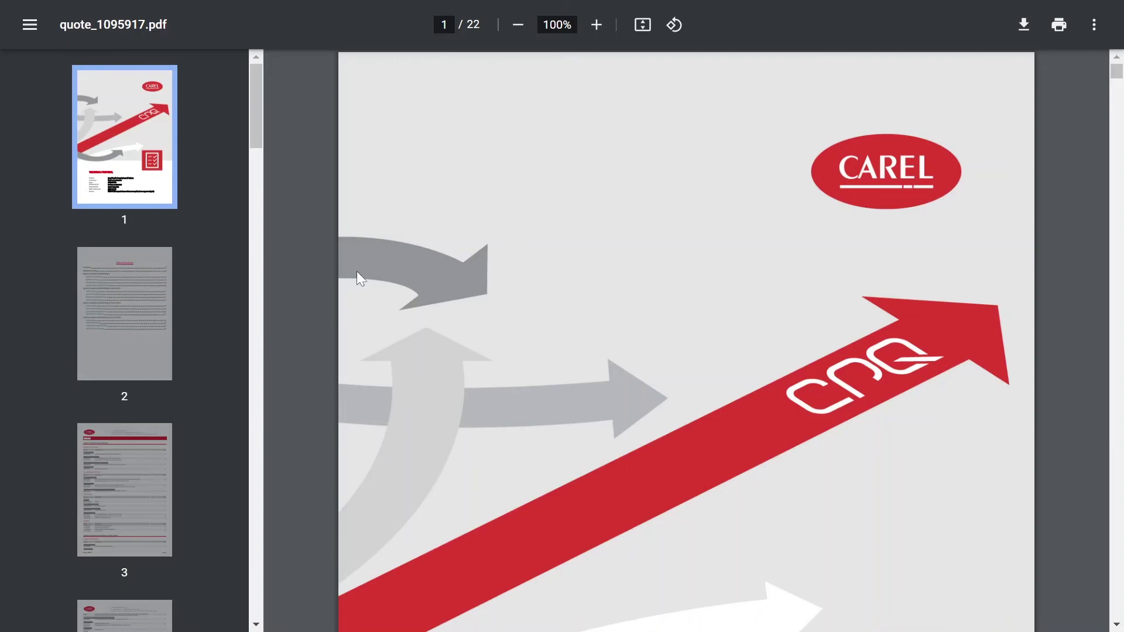
- Examine the technical proposal's cover data, table of contents, code list, additional notes and system composition diagram
scroll(540, 276, "down", 10)
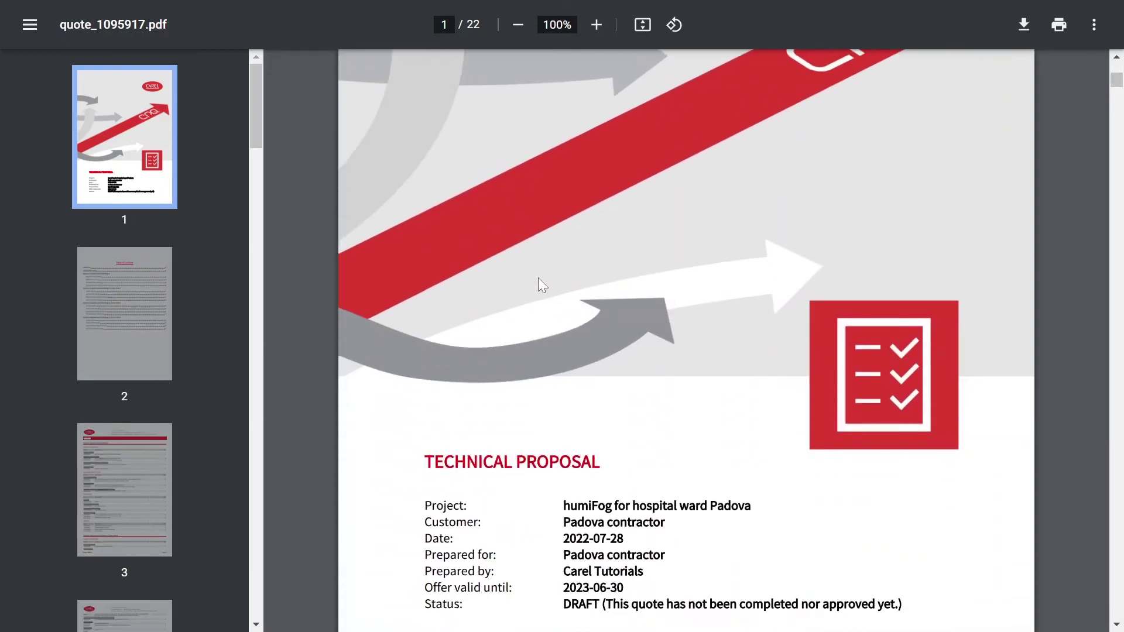
scroll(801, 315, "down", 1)
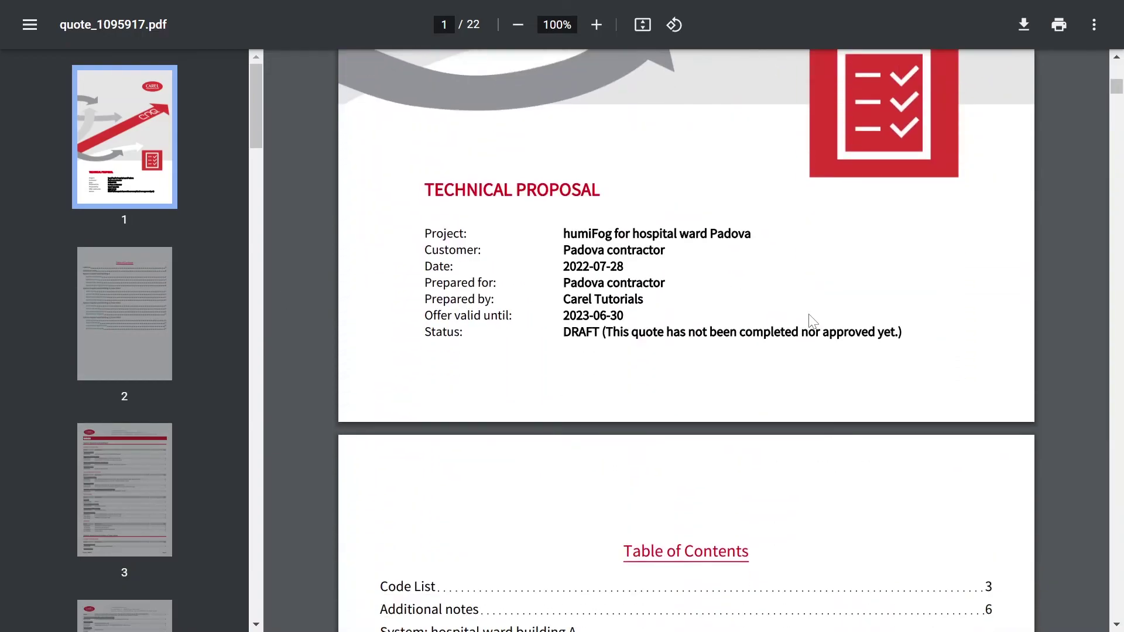
scroll(810, 323, "down", 6)
scroll(813, 346, "down", 7)
scroll(814, 347, "down", 20)
scroll(816, 347, "down", 18)
scroll(814, 346, "down", 20)
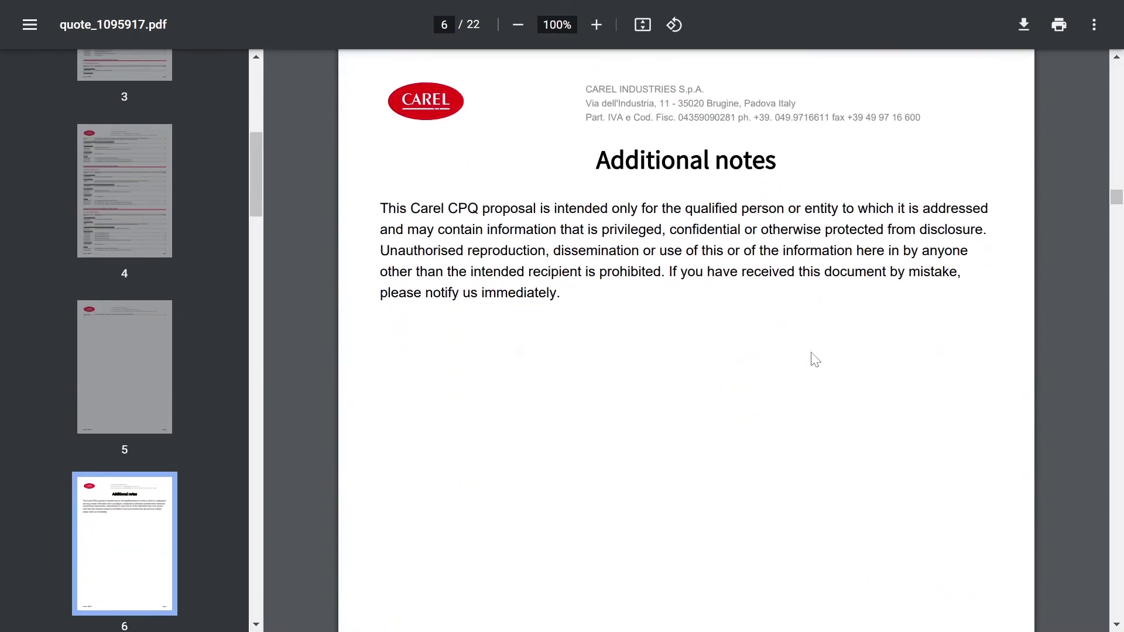
scroll(660, 388, "down", 5)
scroll(661, 387, "down", 12)
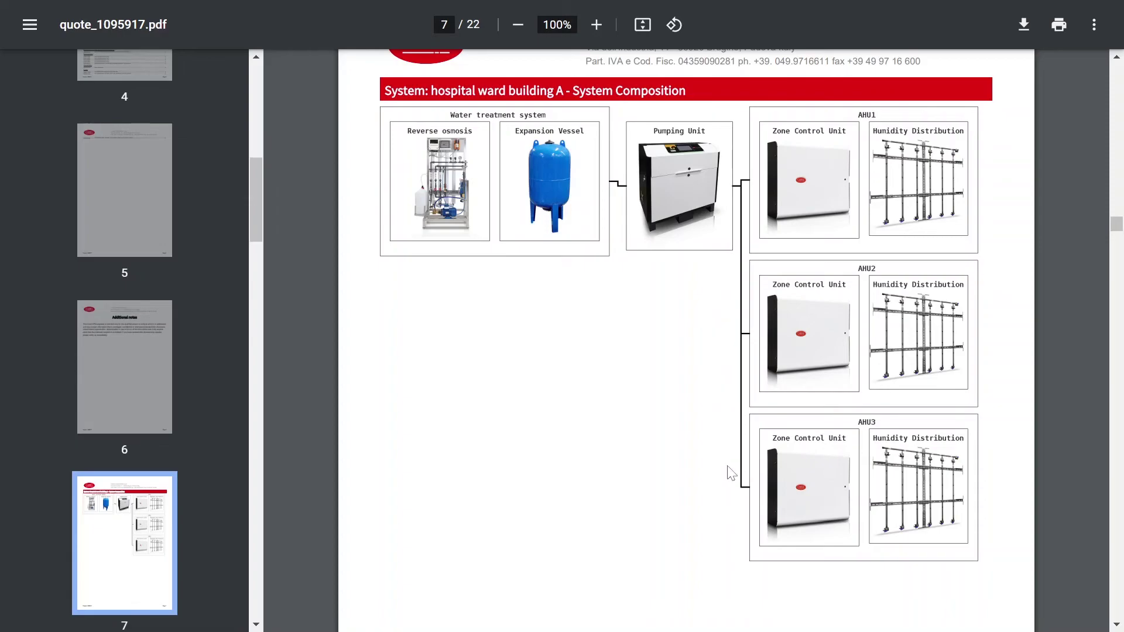
- Examine the system layout drawing with its legend, the system codes recap and the system product specifications in the proposal
scroll(724, 473, "down", 15)
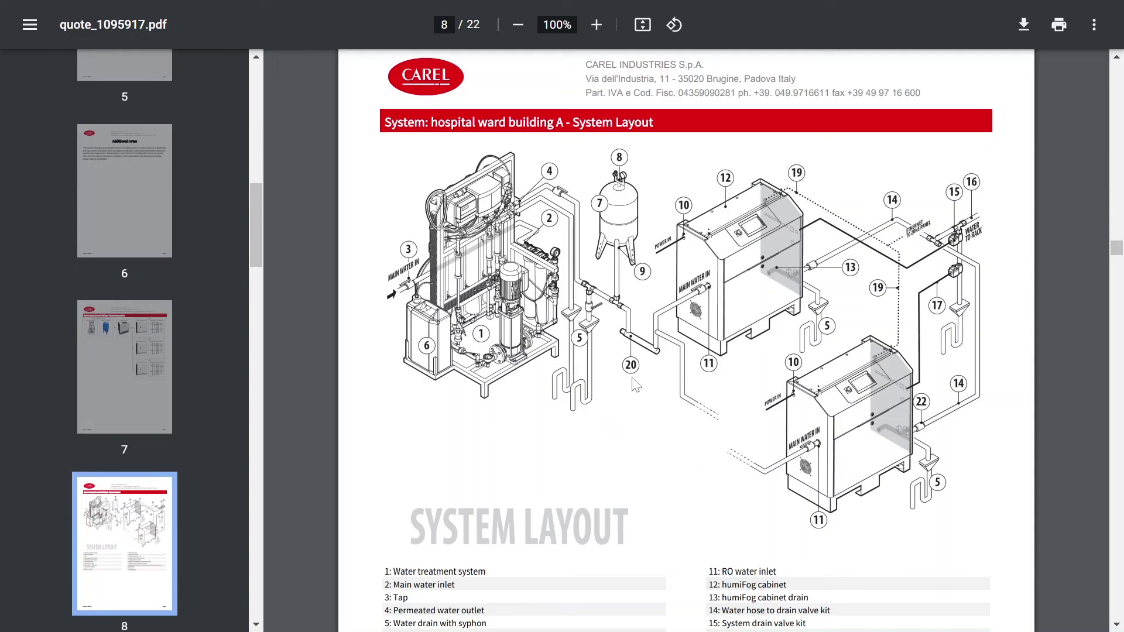
scroll(636, 385, "down", 3)
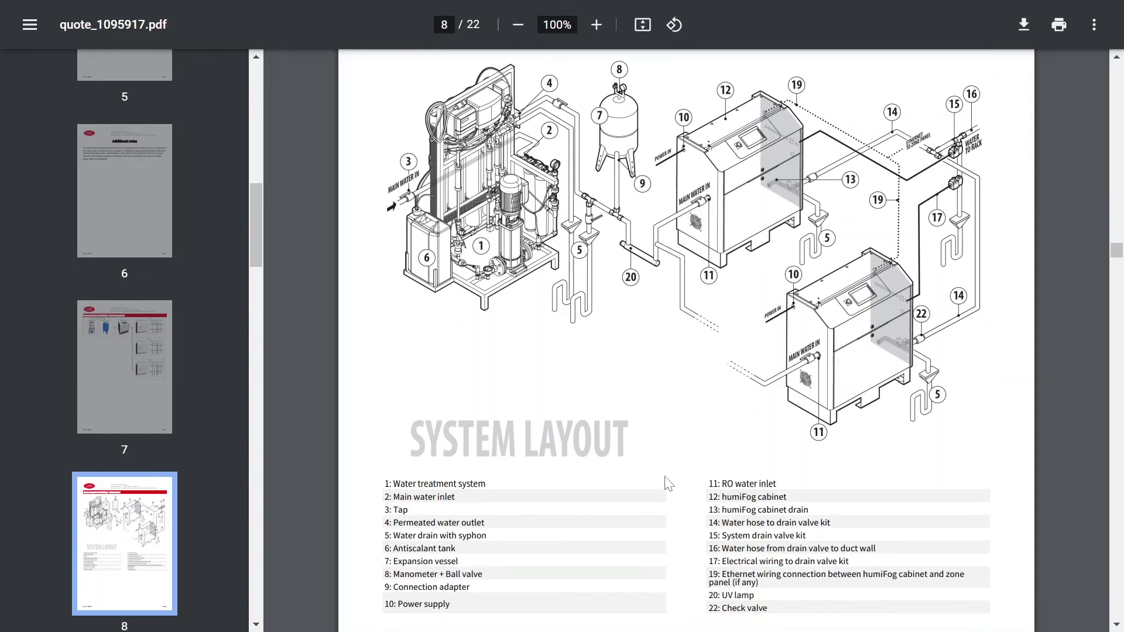
scroll(673, 552, "down", 7)
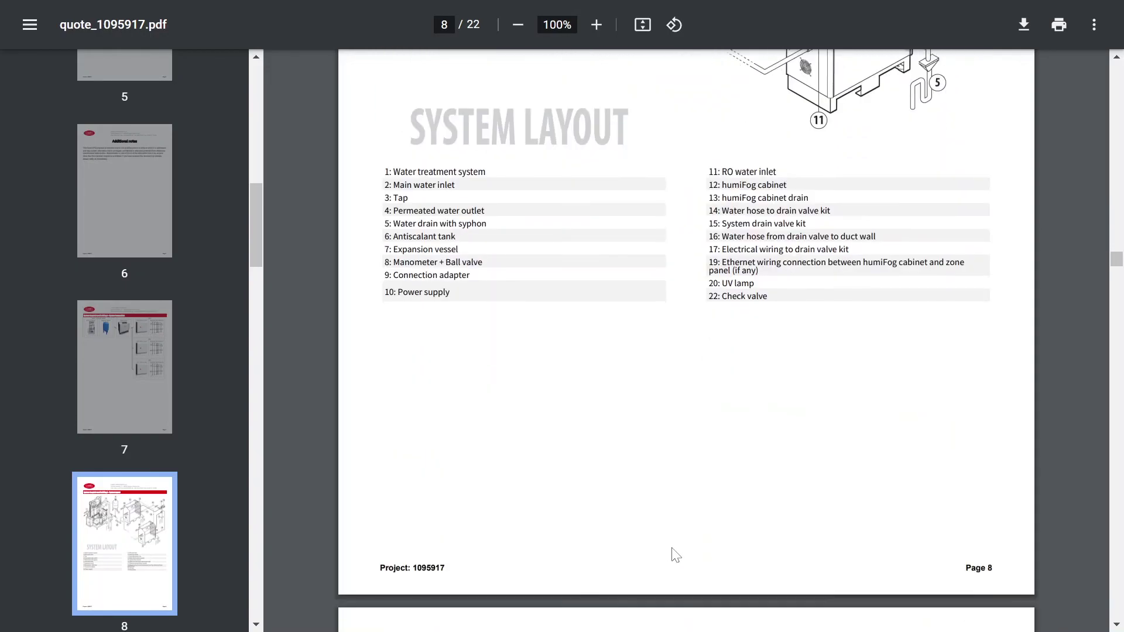
scroll(673, 552, "down", 8)
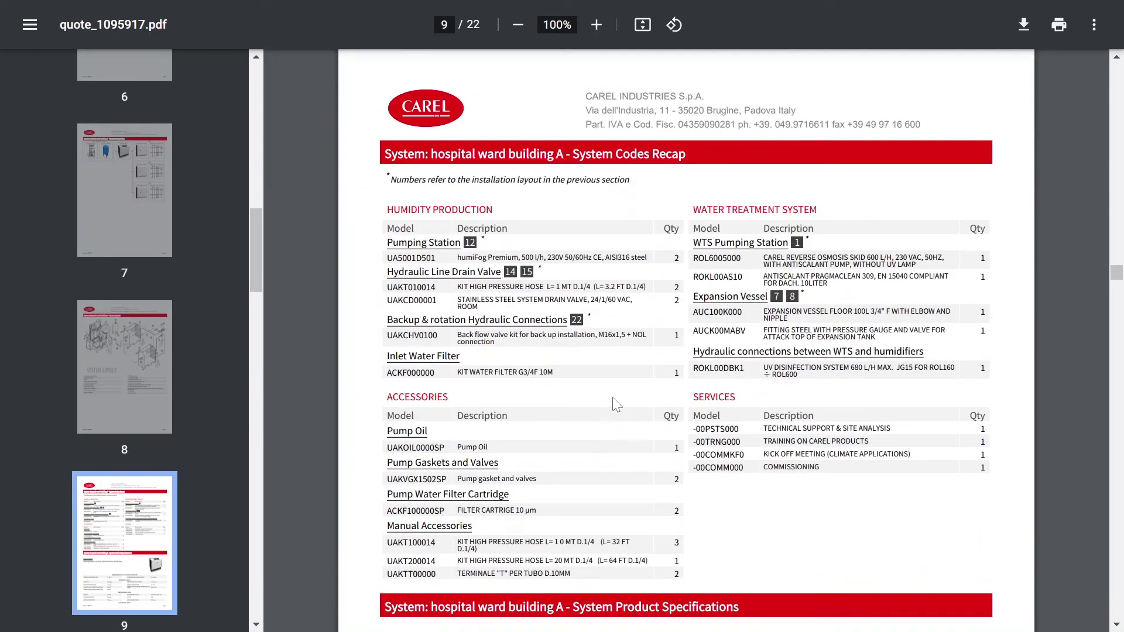
scroll(615, 404, "down", 6)
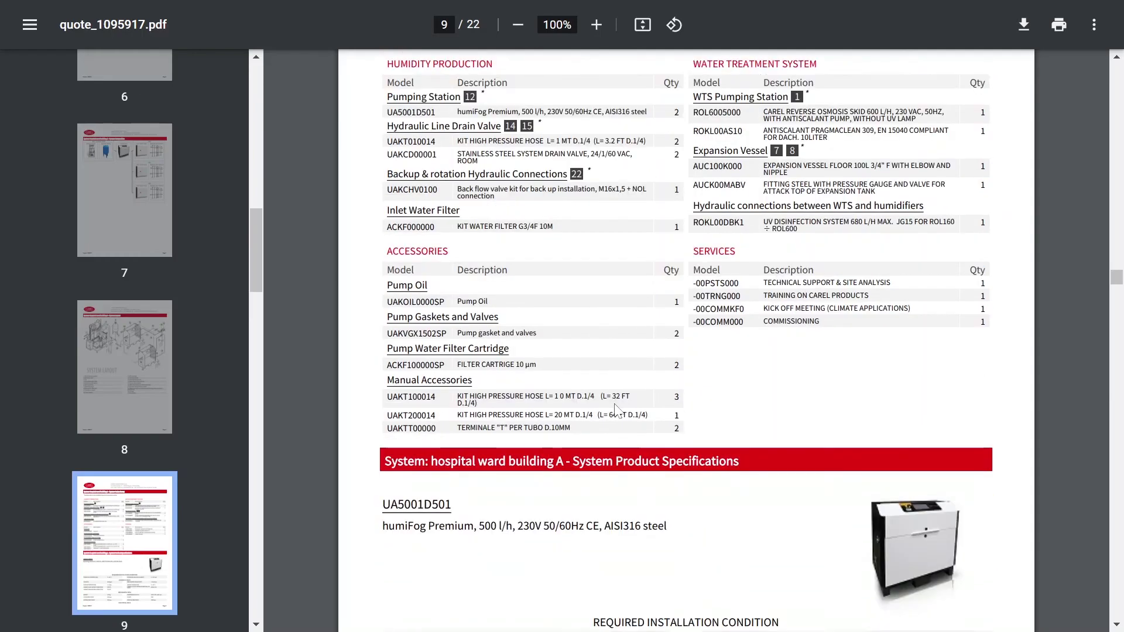
scroll(619, 413, "down", 3)
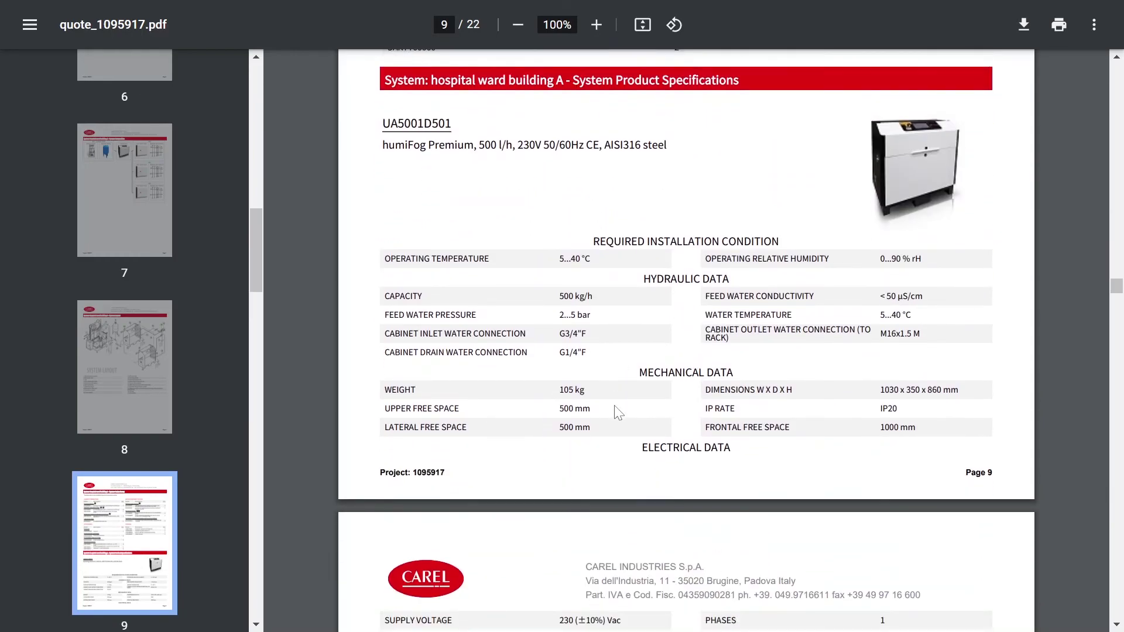
scroll(618, 413, "down", 9)
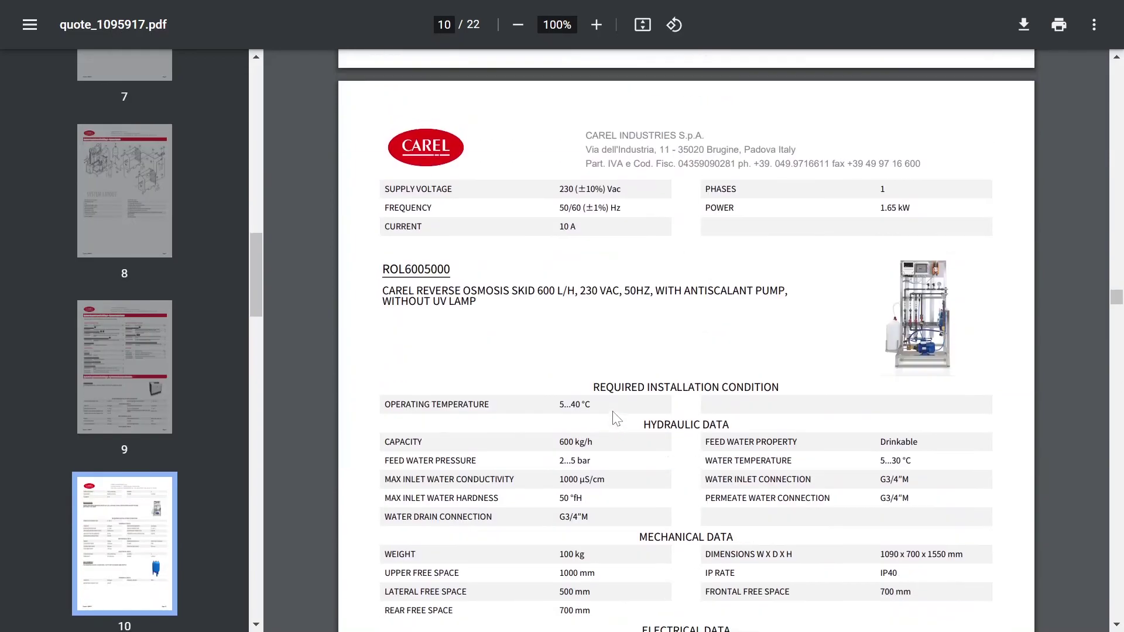
scroll(612, 411, "down", 15)
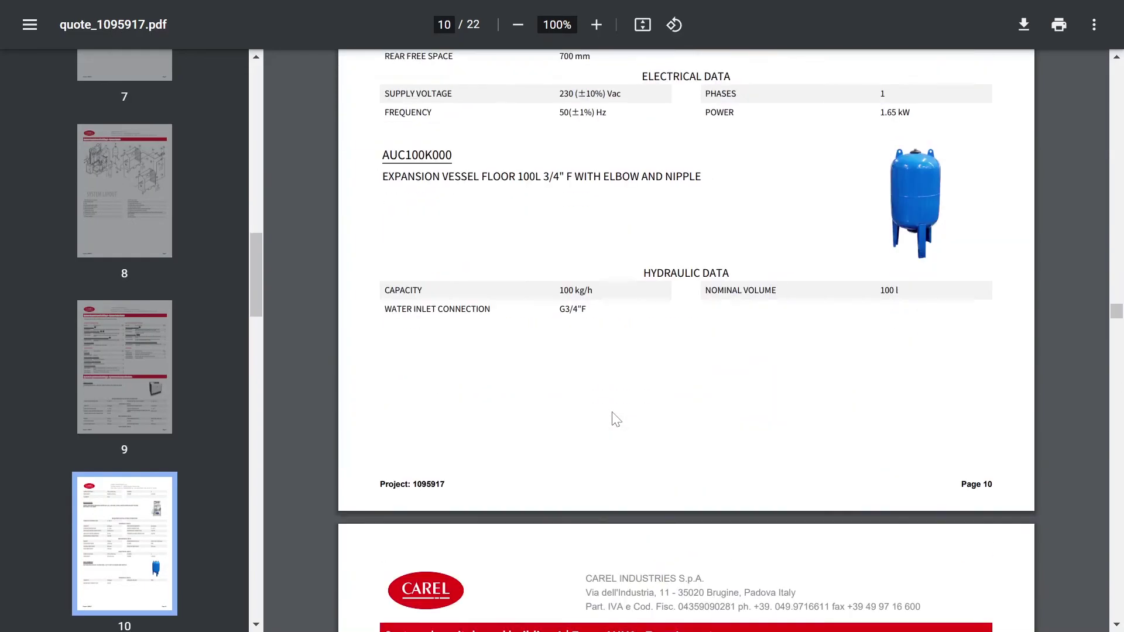
- Examine the AHU1 zone layout, codes recap, product specifications, psychrometric diagram and design conditions in the proposal
scroll(616, 419, "down", 2)
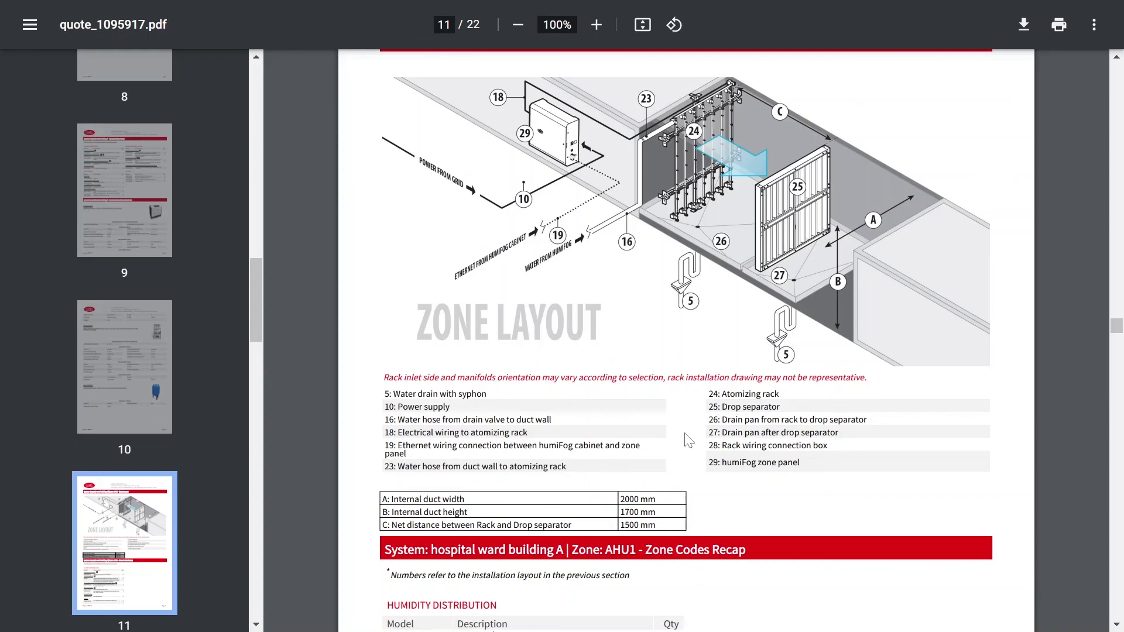
scroll(687, 440, "down", 11)
scroll(686, 440, "down", 6)
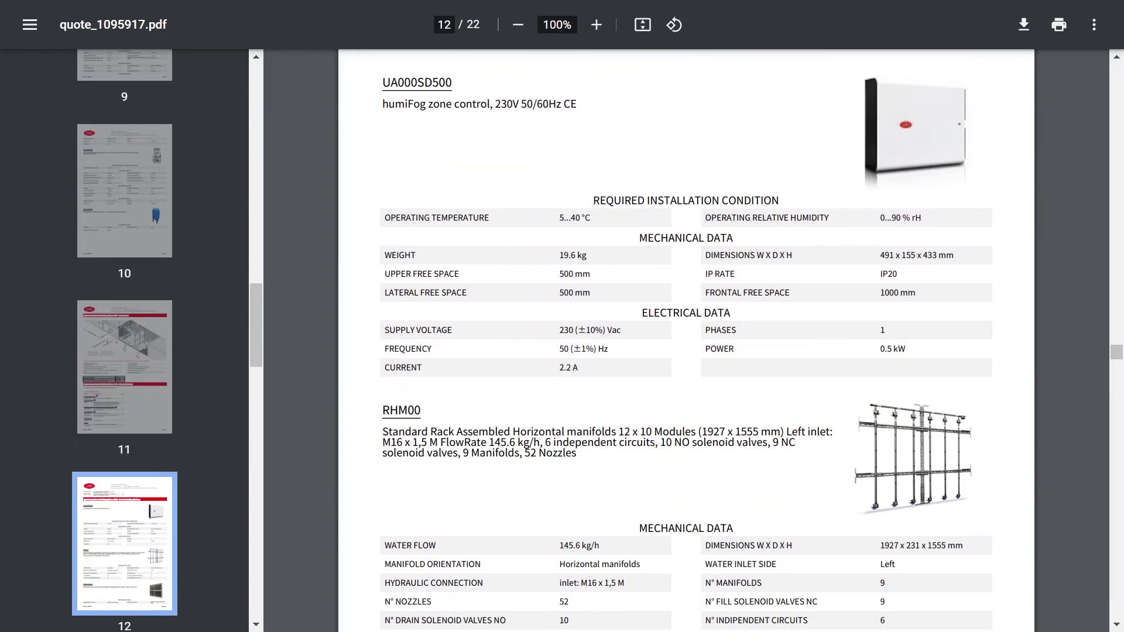
scroll(640, 461, "down", 10)
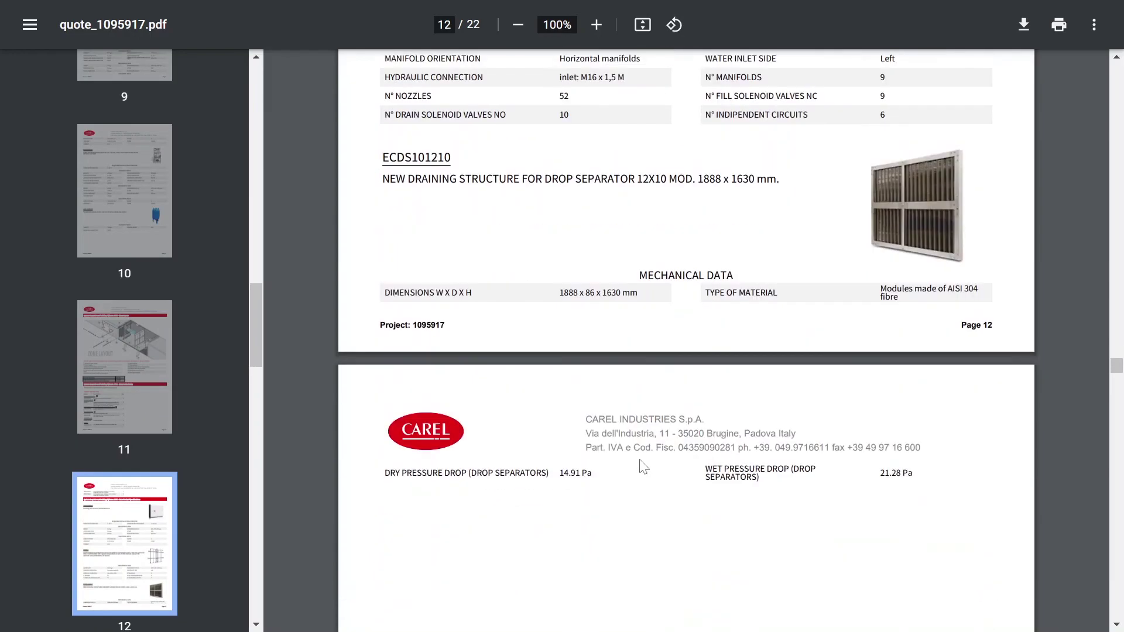
scroll(644, 466, "down", 6)
scroll(642, 463, "down", 11)
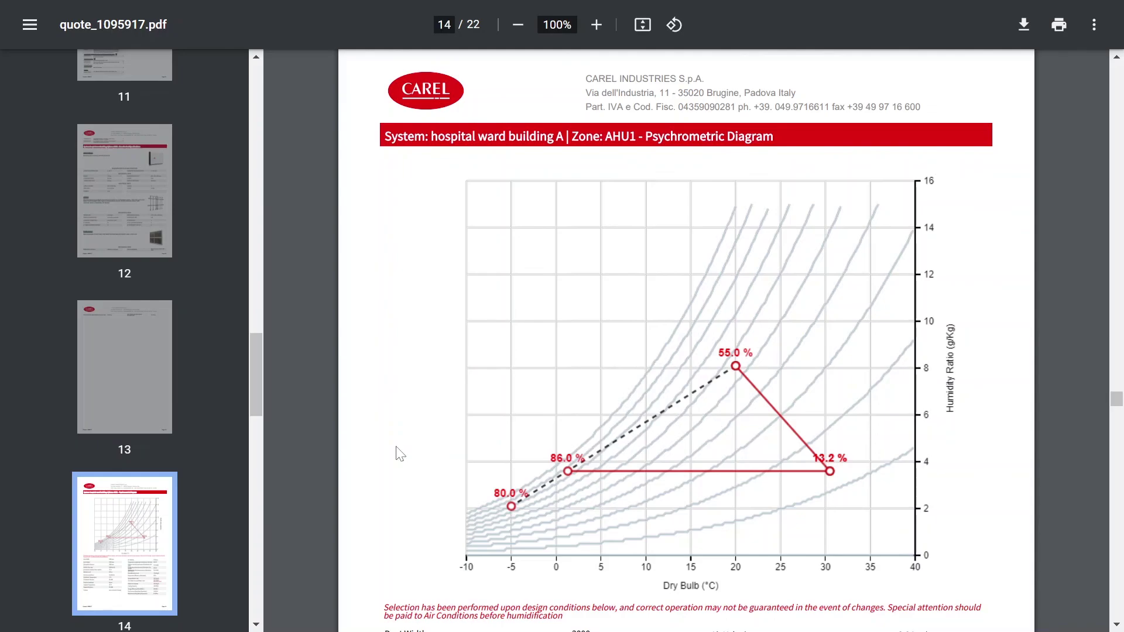
scroll(400, 454, "down", 5)
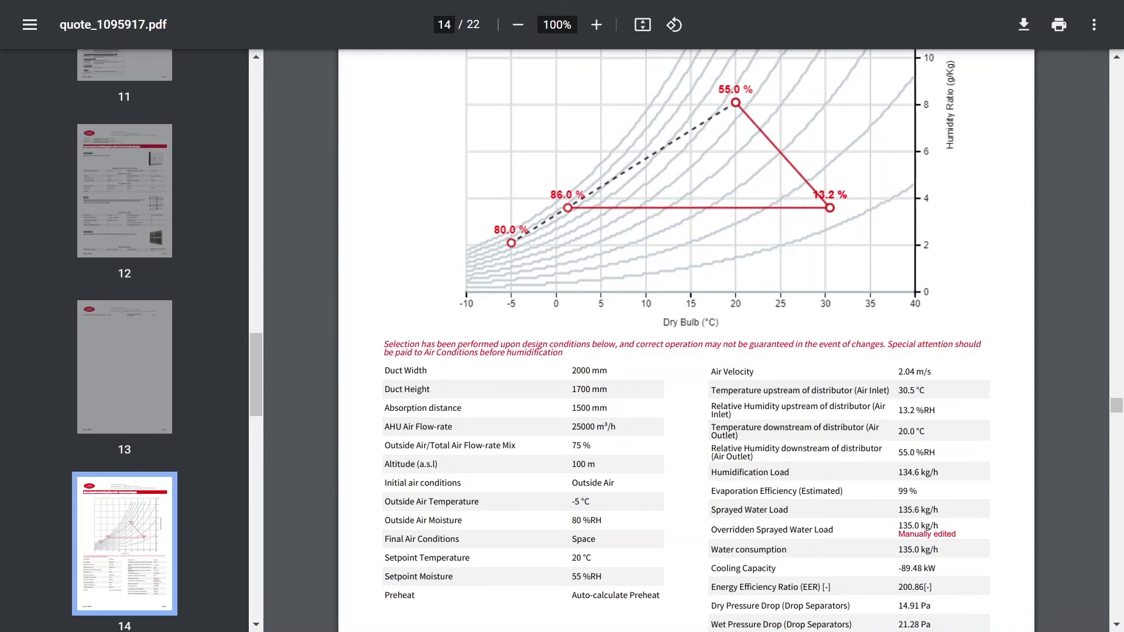
- Switch to the exported quote spreadsheet in Excel and examine its columns across to the product names and quantities
key("alt+Tab")
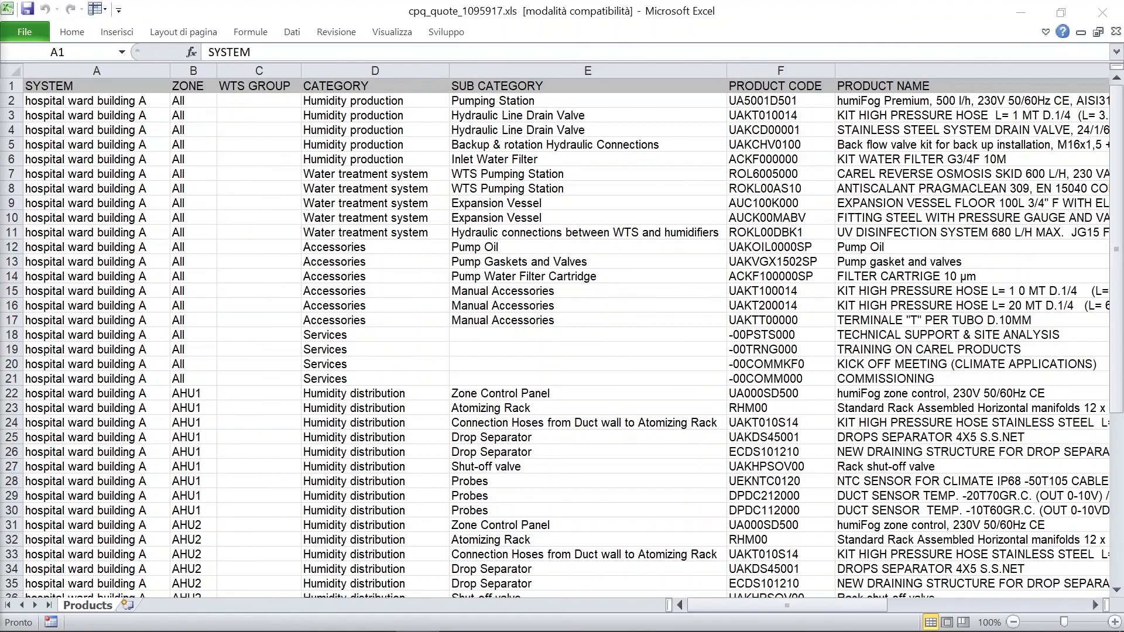
left_click(788, 610)
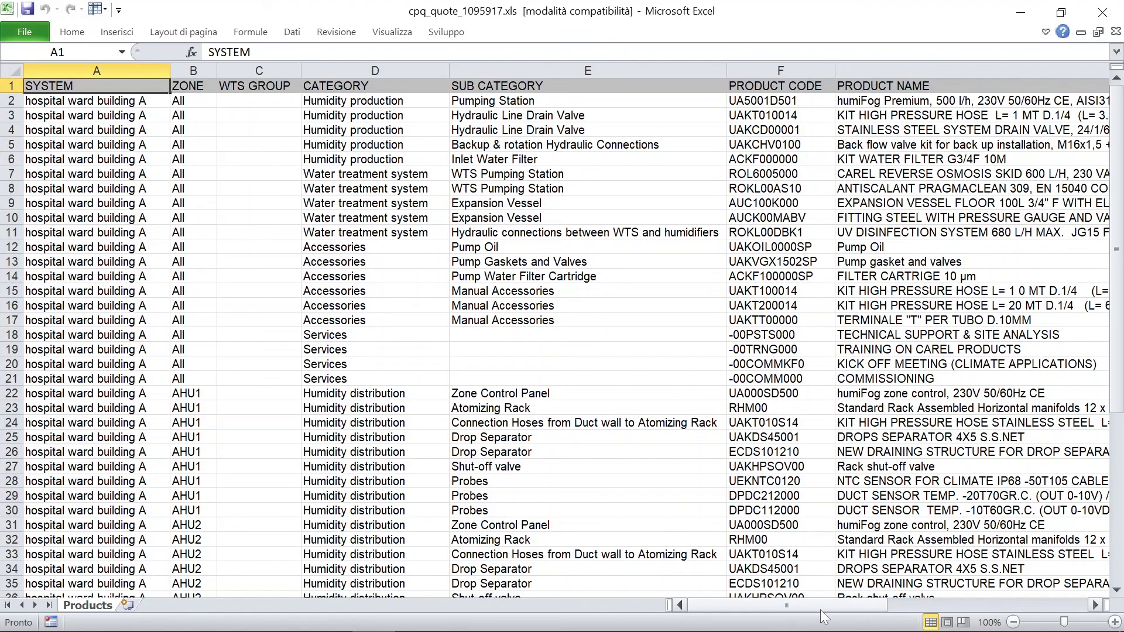
left_click_drag(852, 601, 1056, 602)
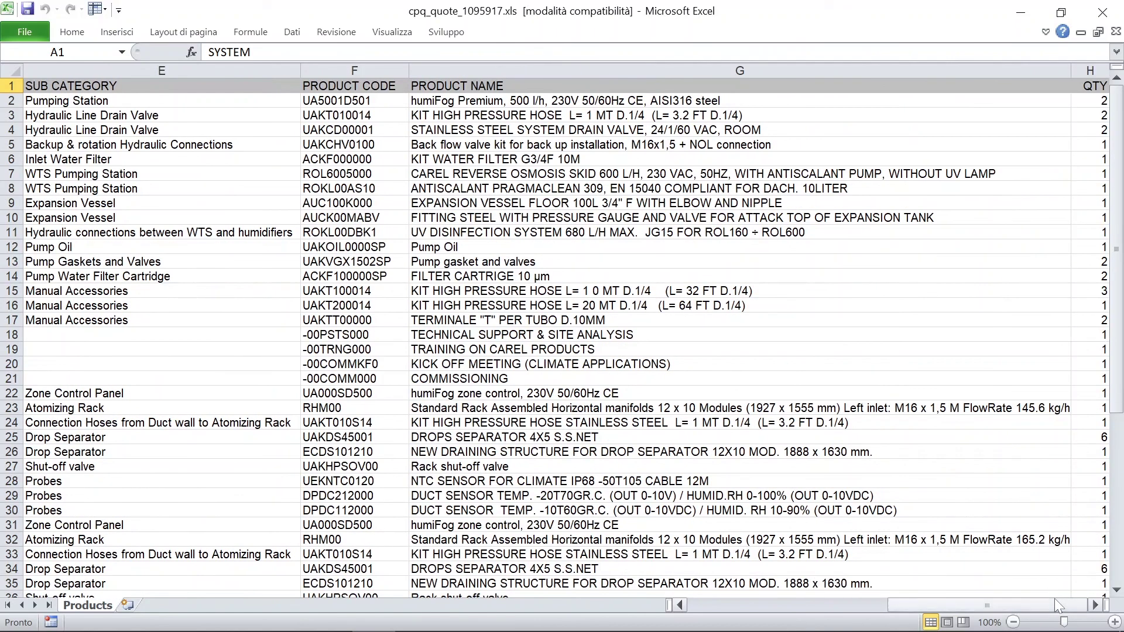